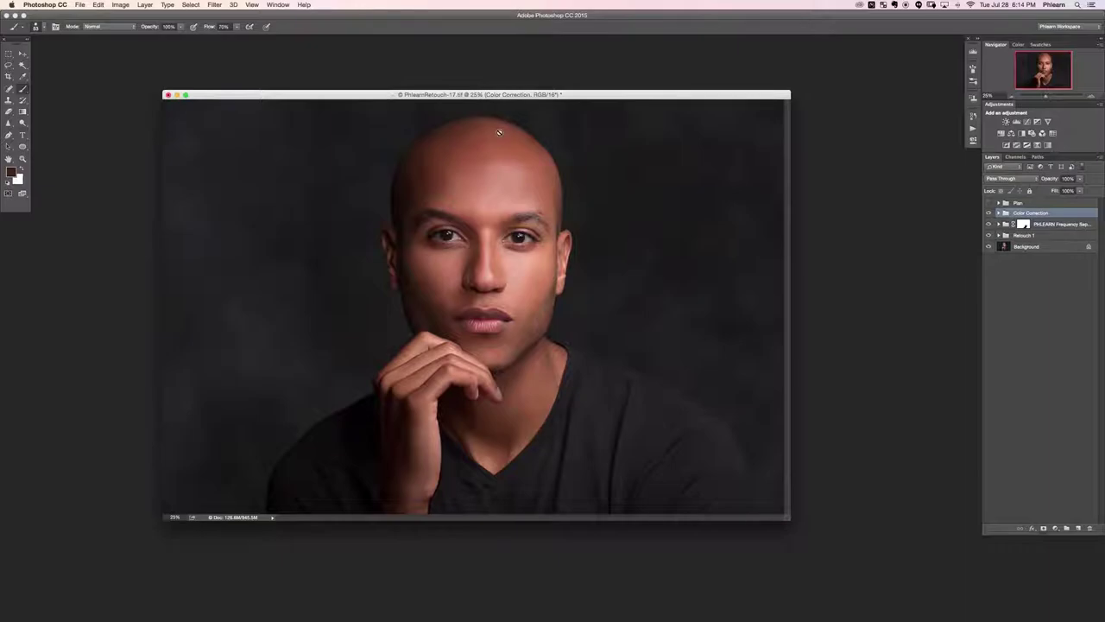
Step: Show the portrait full screen, add a blank layer above the Color Correction group, and place it in a new group named Eyes
left_click_drag(512, 97, 488, 93)
key("f")
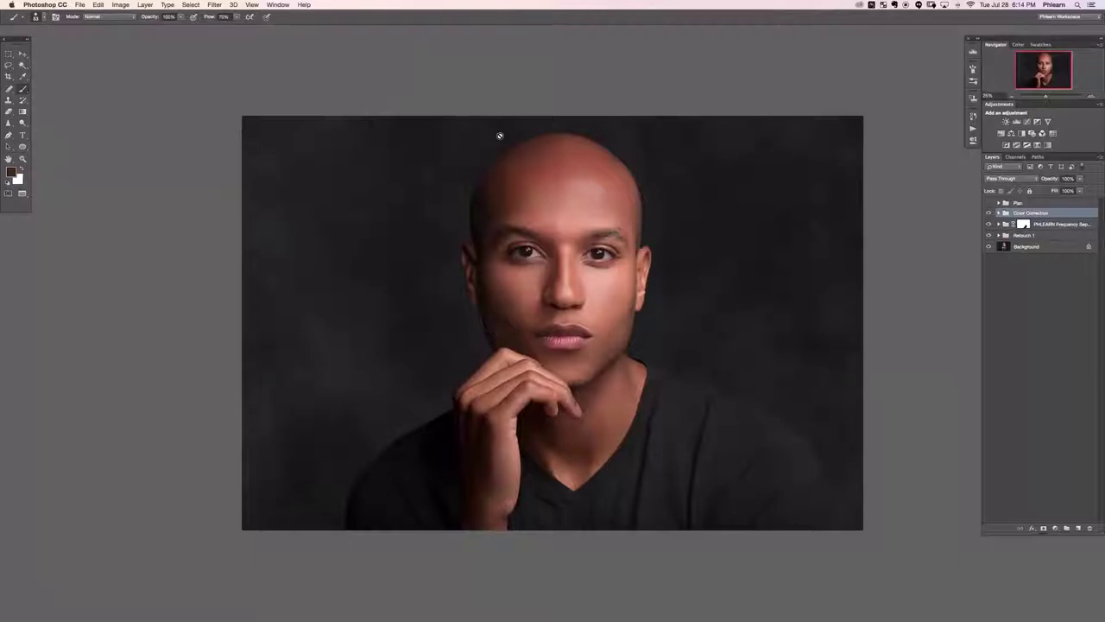
key("ctrl+plus")
key("ctrl+plus")
key("ctrl+plus")
key("ctrl+plus")
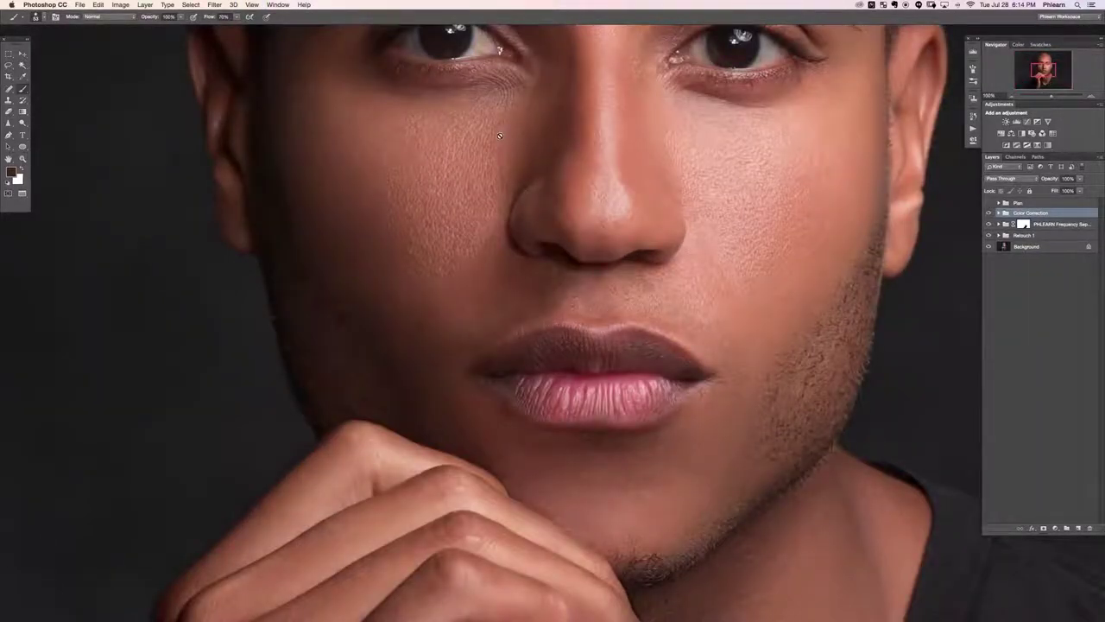
key("ctrl+shift+alt+n")
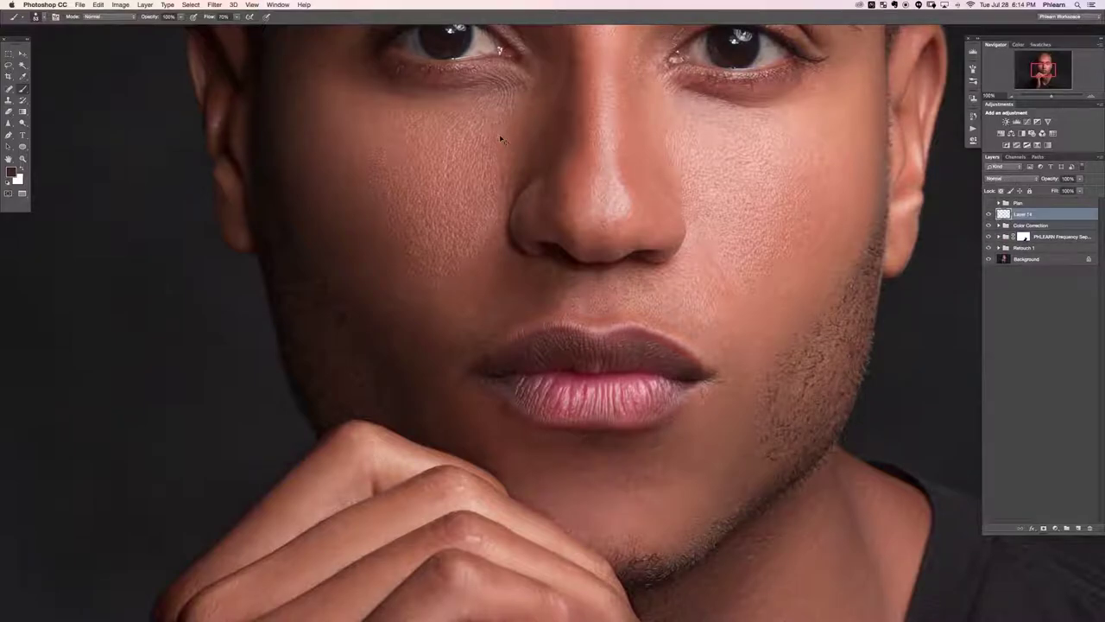
key("ctrl+g")
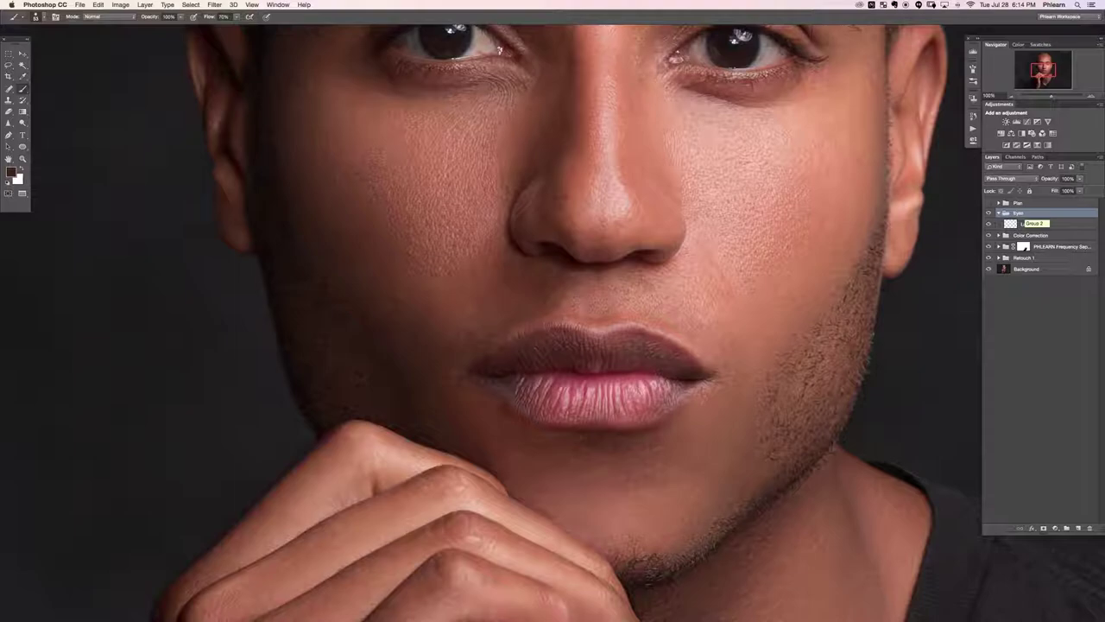
Step: Examine both eyes up close at 200% for discoloration, veins and stray highlights
left_click_drag(662, 102, 560, 268)
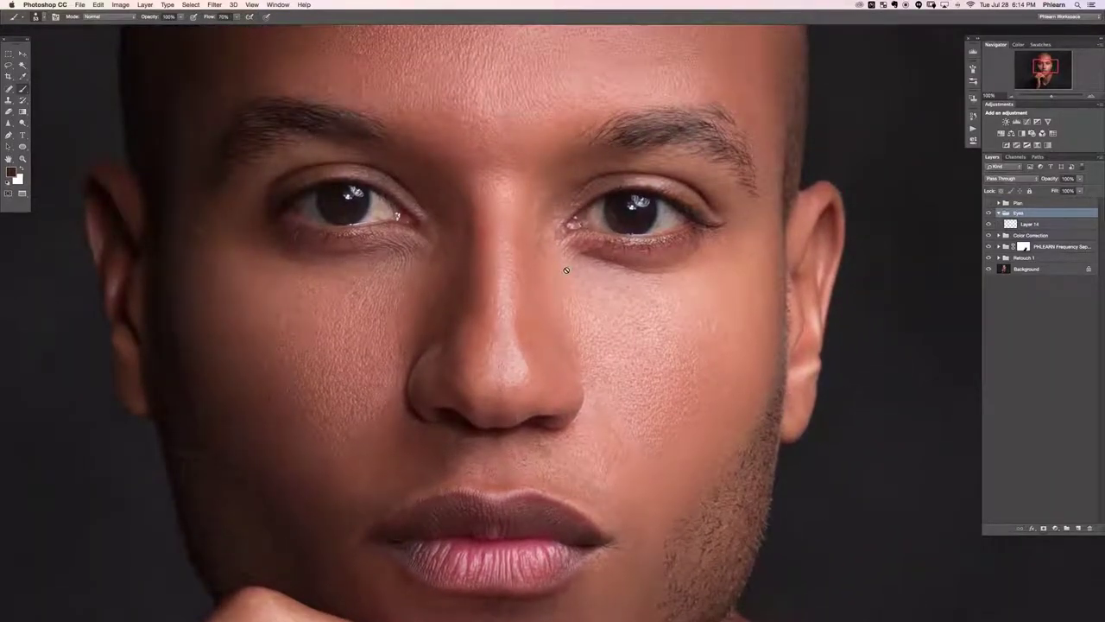
scroll(566, 271, "up", 1)
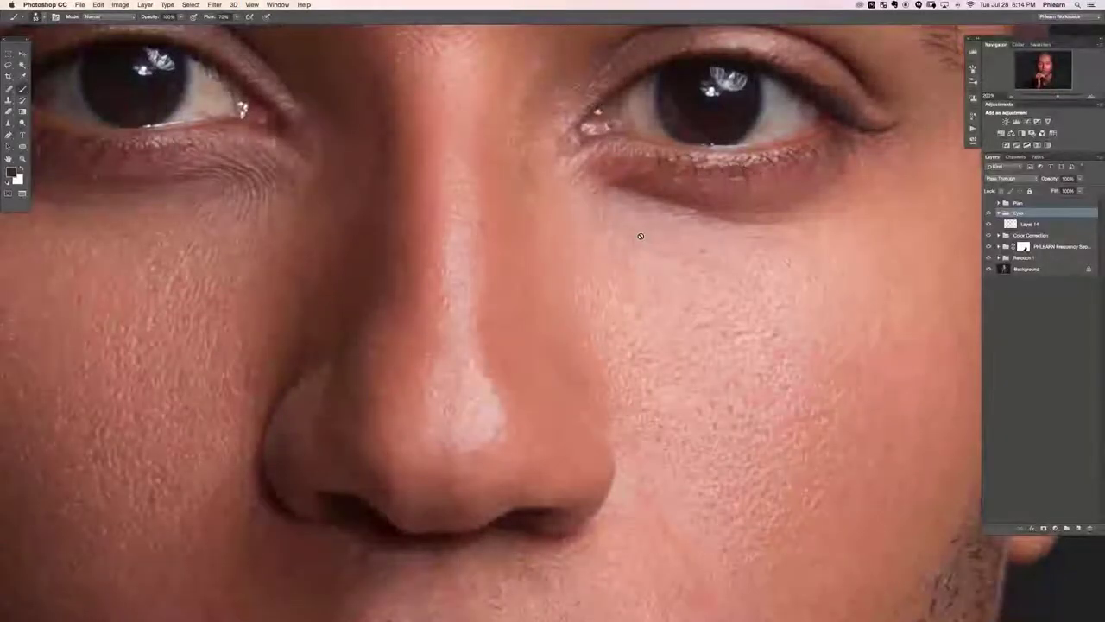
scroll(687, 321, "up", 4)
scroll(687, 320, "right", 5)
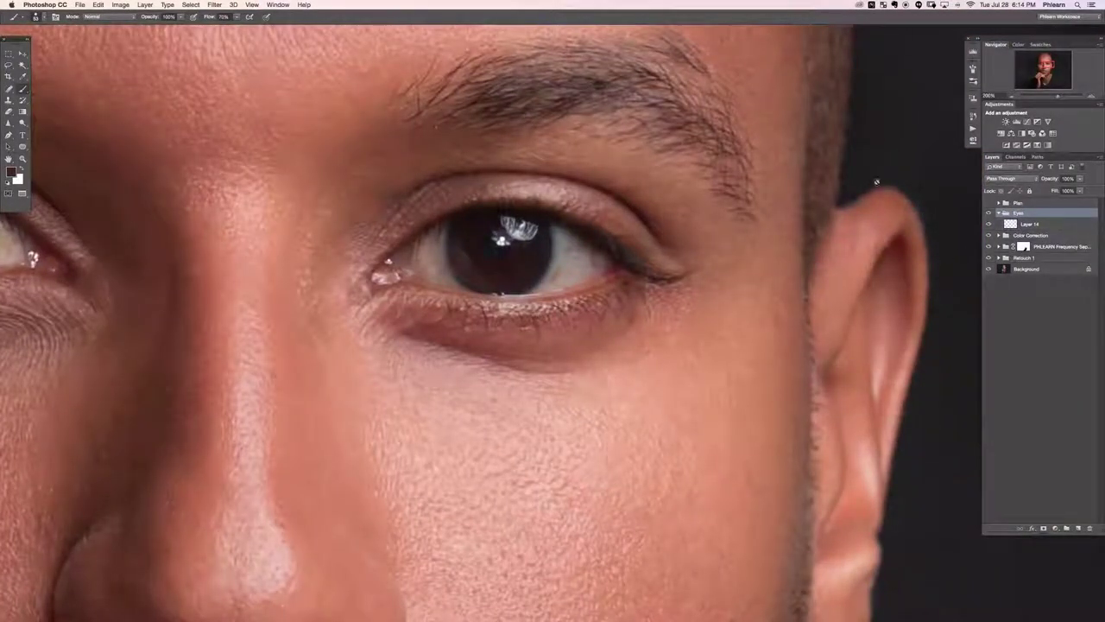
scroll(436, 385, "left", 5)
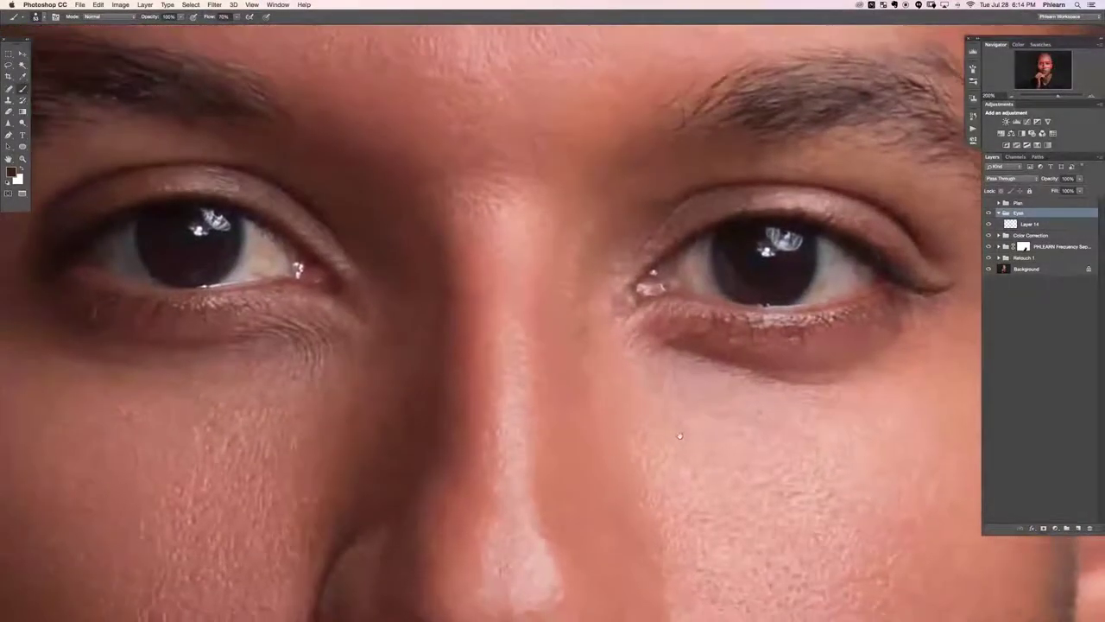
scroll(646, 314, "down", 3)
scroll(646, 314, "up", 5)
scroll(646, 314, "right", 3)
scroll(689, 372, "left", 2)
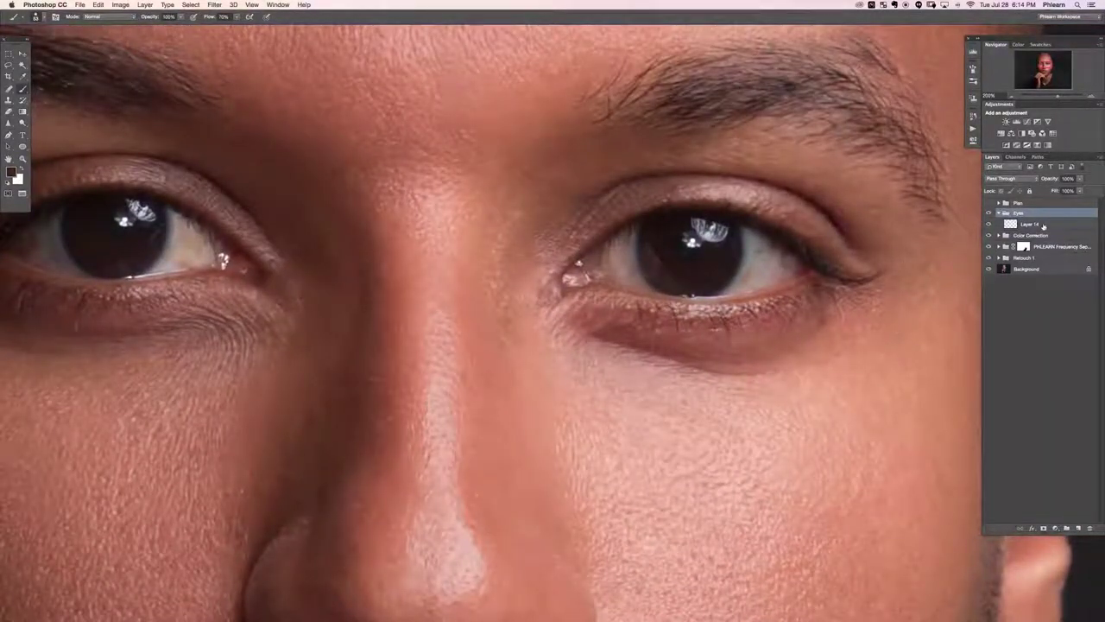
Step: On the blank layer in the Eyes group, heal the small stray highlight spots in the brightly lit eye's iris with the content-aware Spot Healing Brush
left_click(1029, 223)
scroll(764, 391, "right", 2)
scroll(761, 391, "left", 4)
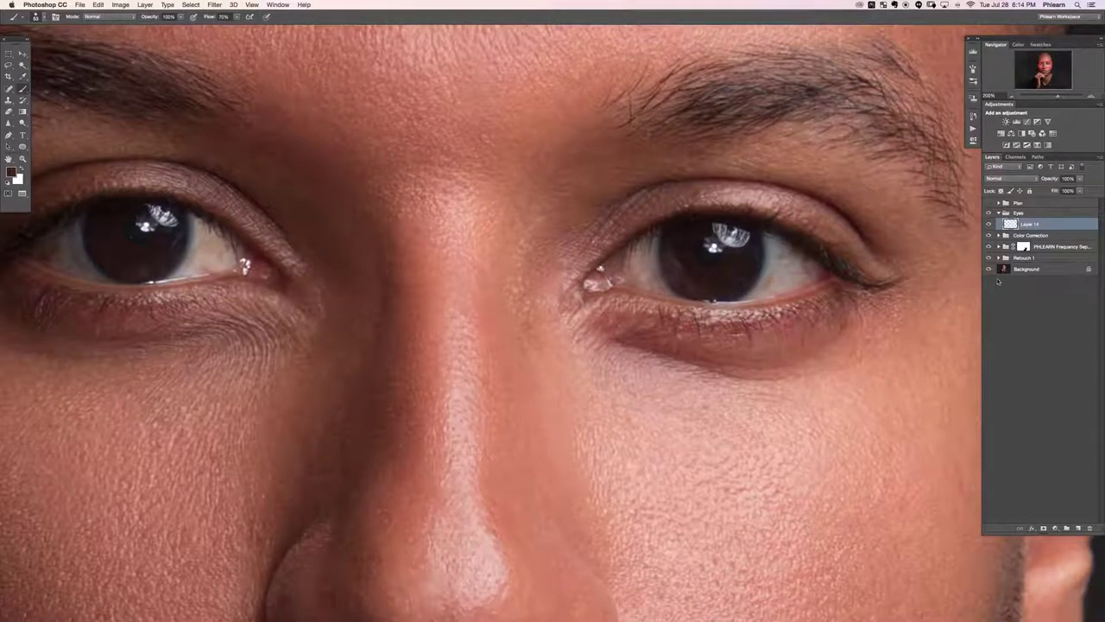
key("j")
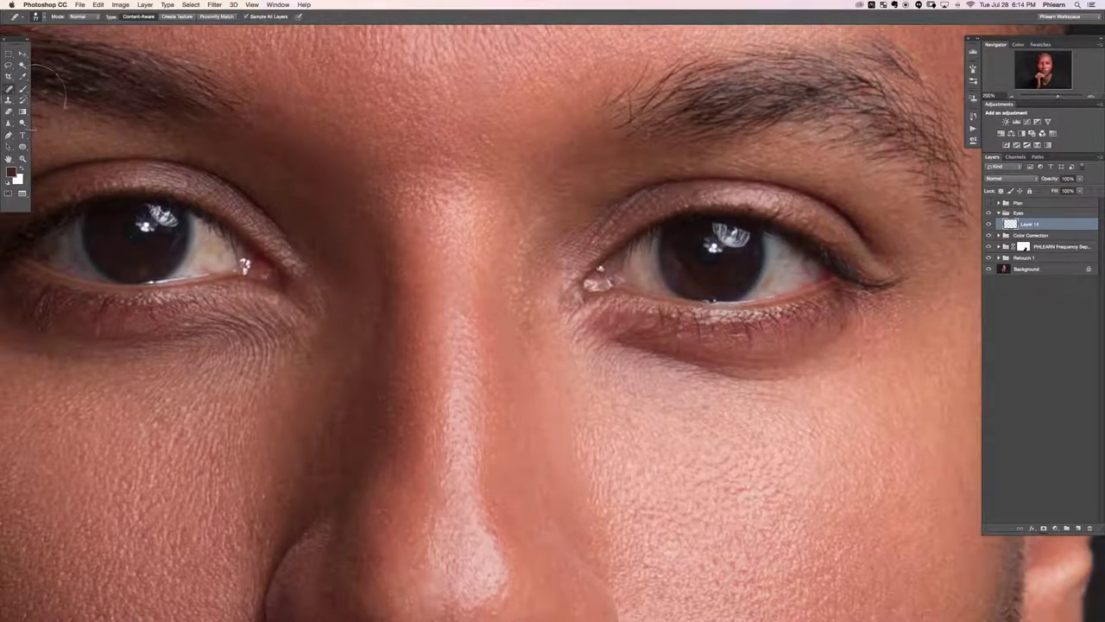
left_click(9, 99)
left_click(9, 89)
left_click(39, 88)
left_click_drag(671, 302, 607, 303)
key("super+plus")
left_click_drag(682, 265, 550, 262)
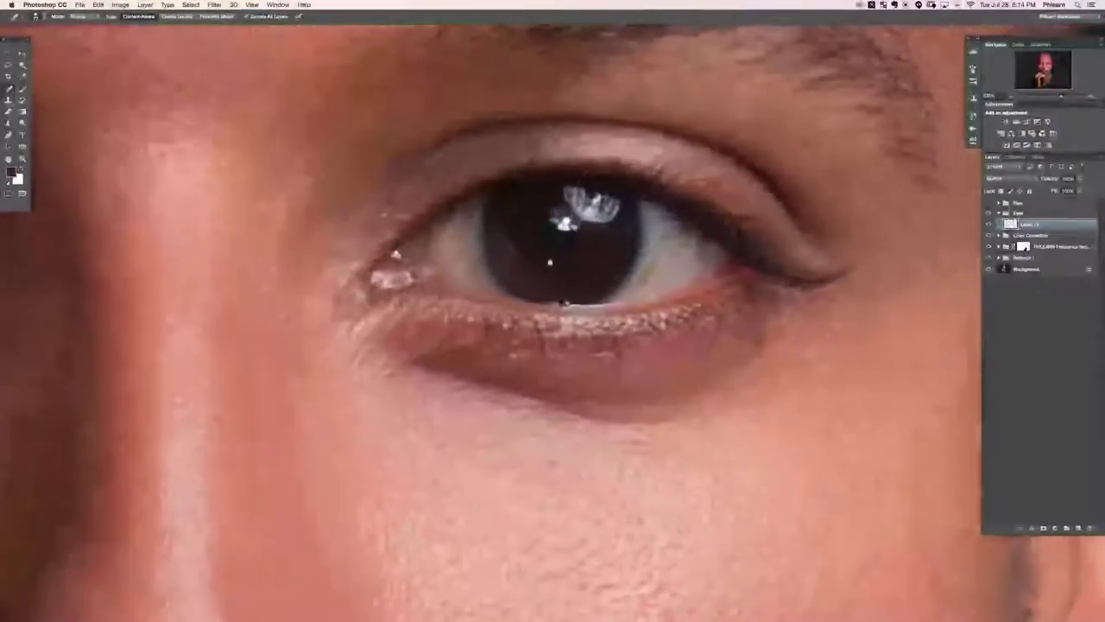
left_click(556, 240)
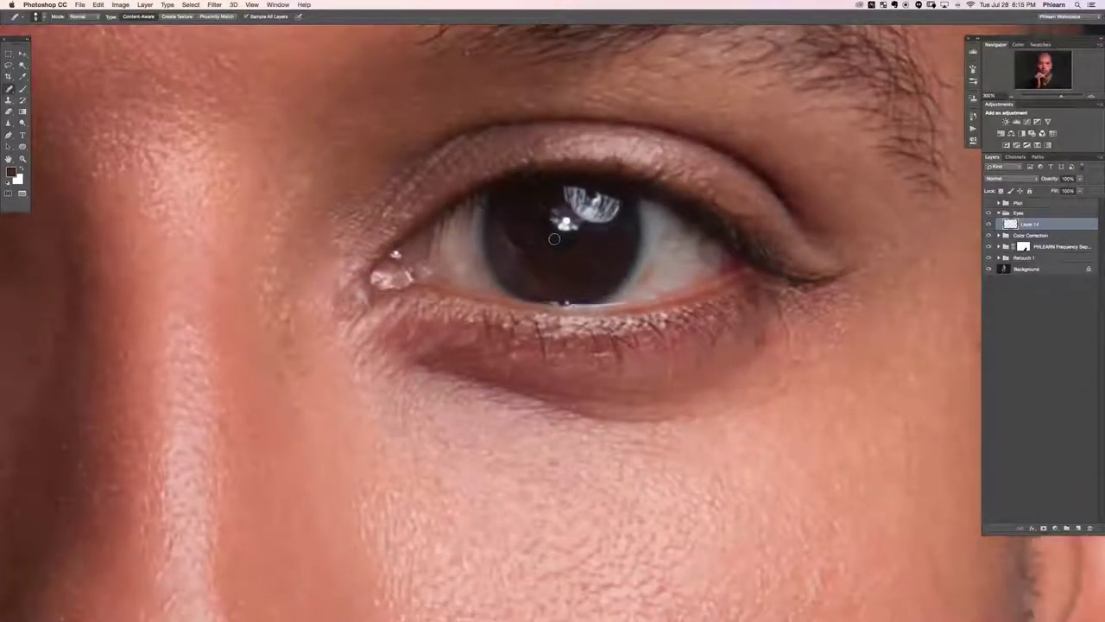
left_click(506, 234)
left_click(516, 246)
left_click(502, 231)
Step: Heal the veins and blotches in the white of the brightly lit eye on both sides of the iris
left_click(668, 235)
mouse_move(664, 264)
left_mouse_down()
mouse_move(655, 281)
mouse_move(649, 265)
mouse_move(642, 283)
mouse_move(654, 264)
mouse_move(640, 278)
left_mouse_up()
mouse_move(711, 258)
left_mouse_down()
mouse_move(676, 260)
mouse_move(673, 246)
mouse_move(688, 278)
mouse_move(676, 274)
left_mouse_up()
mouse_move(664, 267)
left_mouse_down()
mouse_move(656, 277)
mouse_move(668, 243)
left_mouse_up()
mouse_move(471, 221)
left_mouse_down()
mouse_move(469, 238)
mouse_move(468, 227)
mouse_move(438, 237)
mouse_move(437, 273)
mouse_move(471, 257)
left_mouse_up()
mouse_move(479, 257)
left_mouse_down()
mouse_move(495, 287)
mouse_move(467, 272)
mouse_move(471, 222)
left_mouse_up()
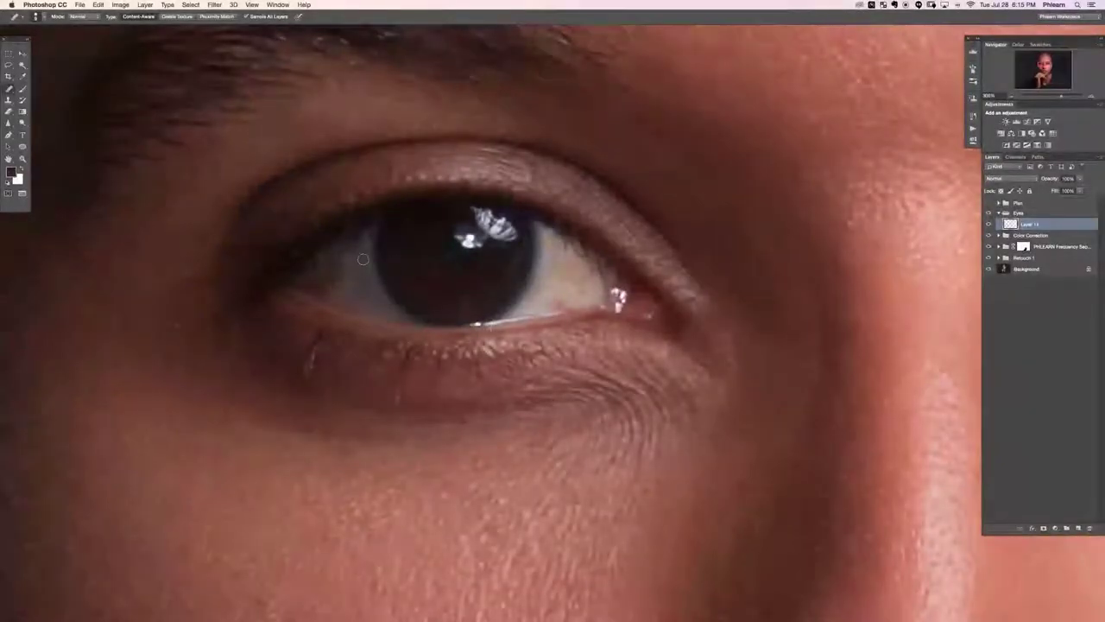
Step: Heal the blemishes in the iris and white of the shaded eye with the Spot Healing Brush
mouse_move(363, 259)
left_mouse_down()
mouse_move(360, 241)
mouse_move(362, 289)
mouse_move(378, 308)
mouse_move(354, 257)
mouse_move(353, 300)
mouse_move(333, 286)
mouse_move(338, 269)
mouse_move(336, 288)
left_mouse_up()
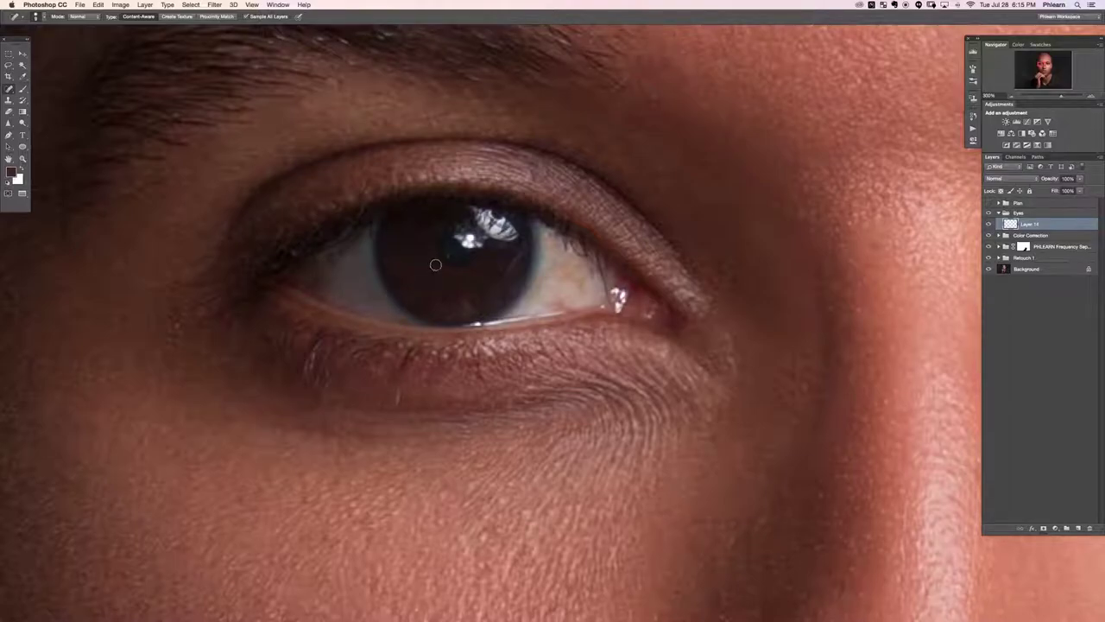
mouse_move(656, 201)
left_mouse_down()
mouse_move(626, 121)
mouse_move(747, 282)
mouse_move(583, 366)
mouse_move(584, 200)
left_mouse_up()
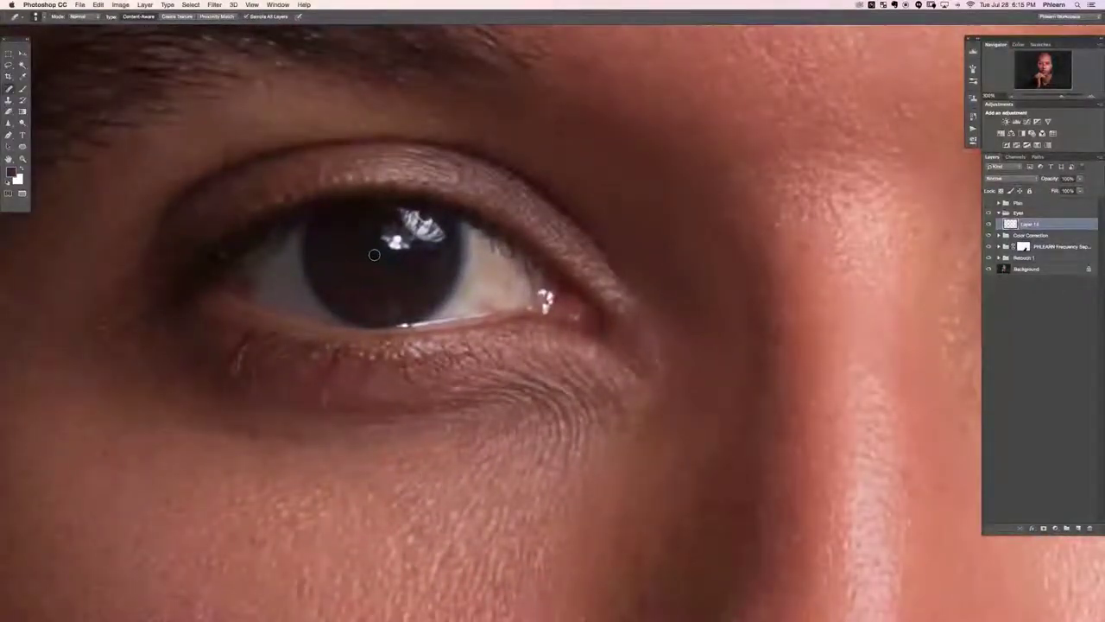
left_click_drag(445, 249, 418, 290)
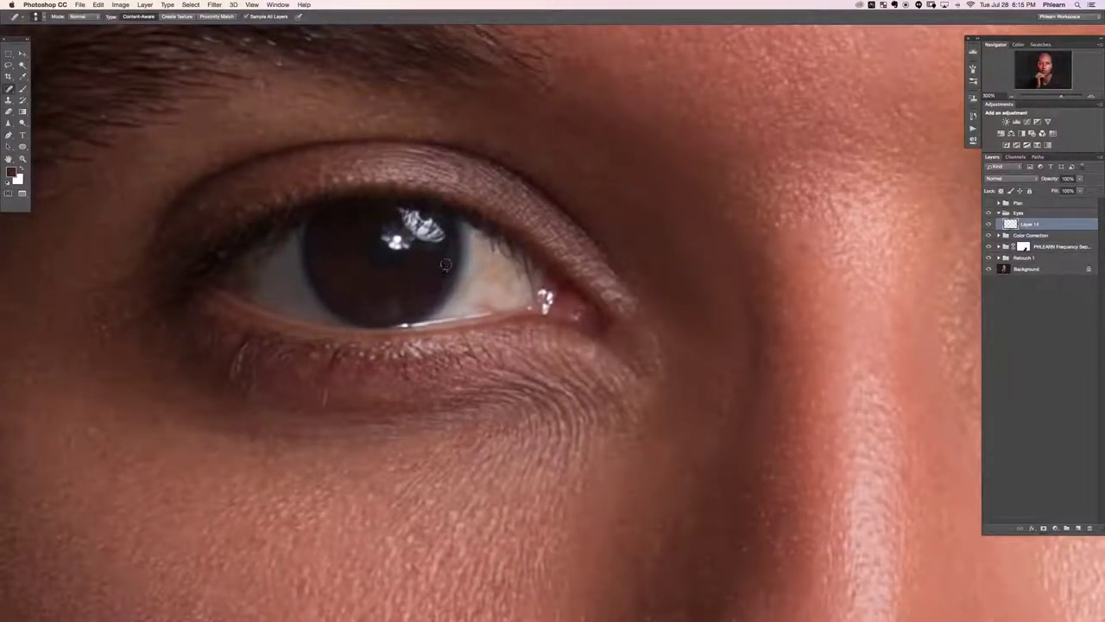
left_click_drag(476, 246, 479, 239)
mouse_move(486, 303)
left_mouse_down()
mouse_move(478, 257)
mouse_move(516, 294)
mouse_move(516, 271)
mouse_move(500, 277)
left_mouse_up()
Step: Add another blank layer in the Eyes group and brush a sampled neutral eye-white tone over the yellowish white of the shaded eye
key("super+minus")
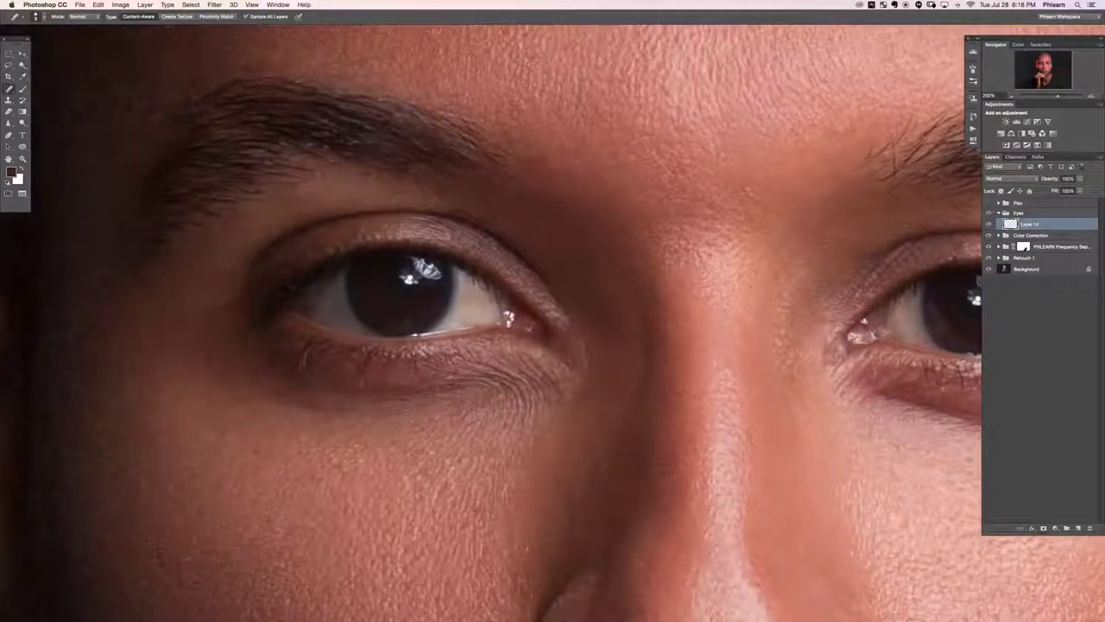
key("ctrl+shift+alt+n")
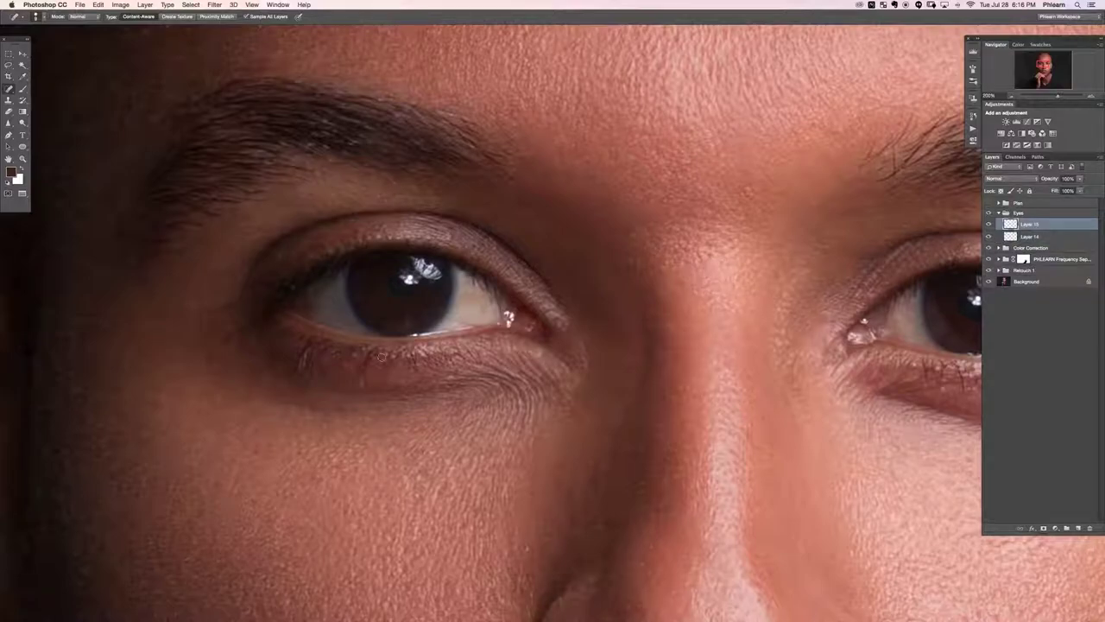
key("b")
left_click(456, 320, "alt")
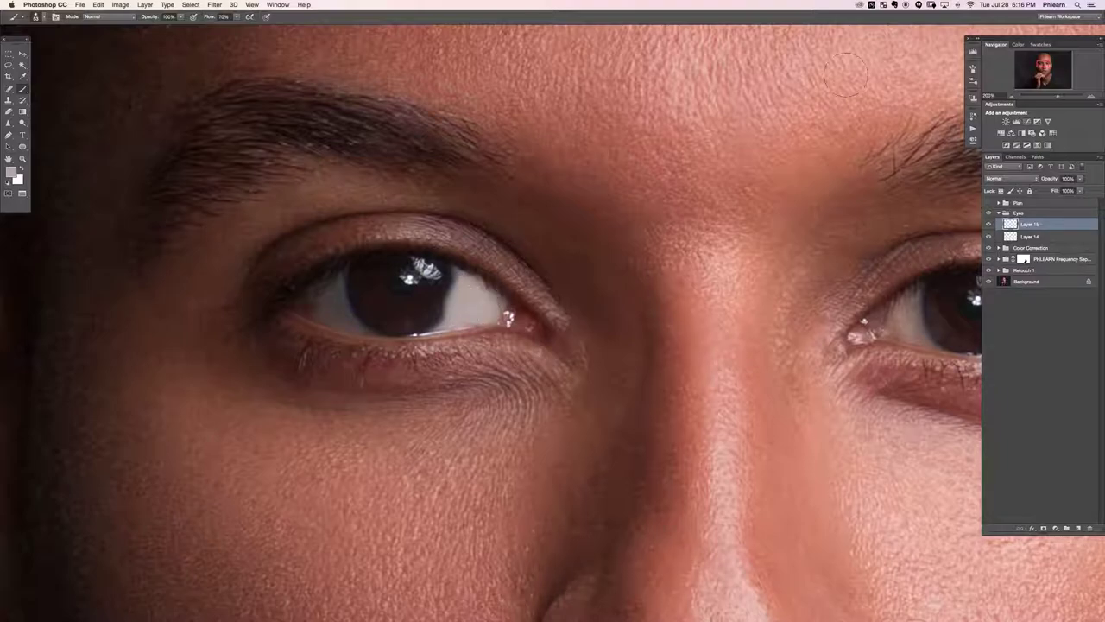
Step: Set the painted layer's blend mode to Color and its opacity to 73%
left_click(1000, 177)
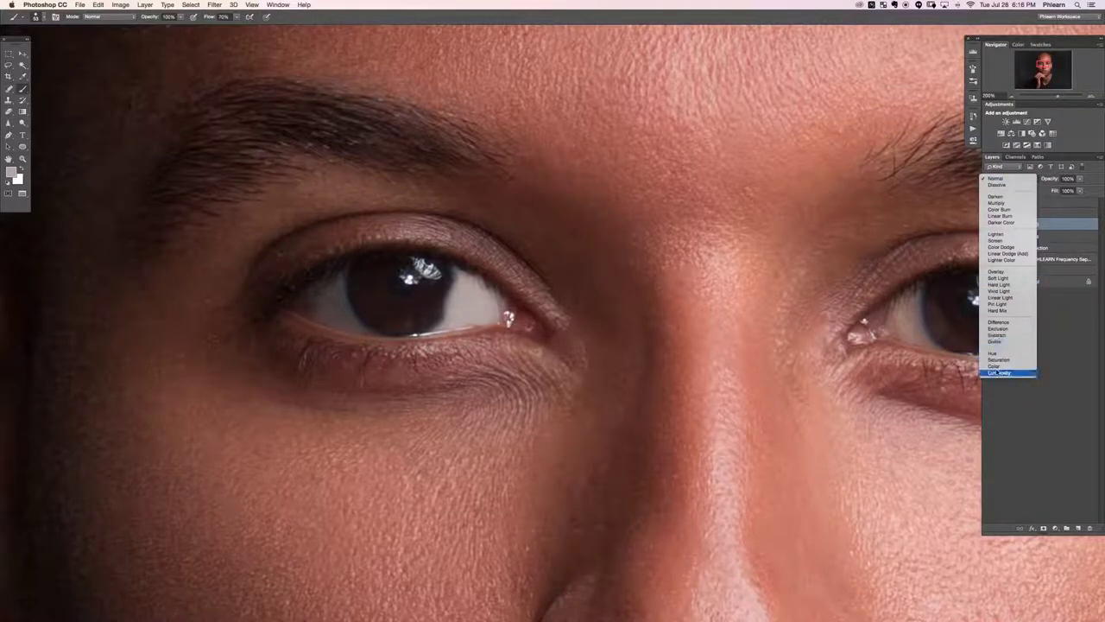
left_click(994, 364)
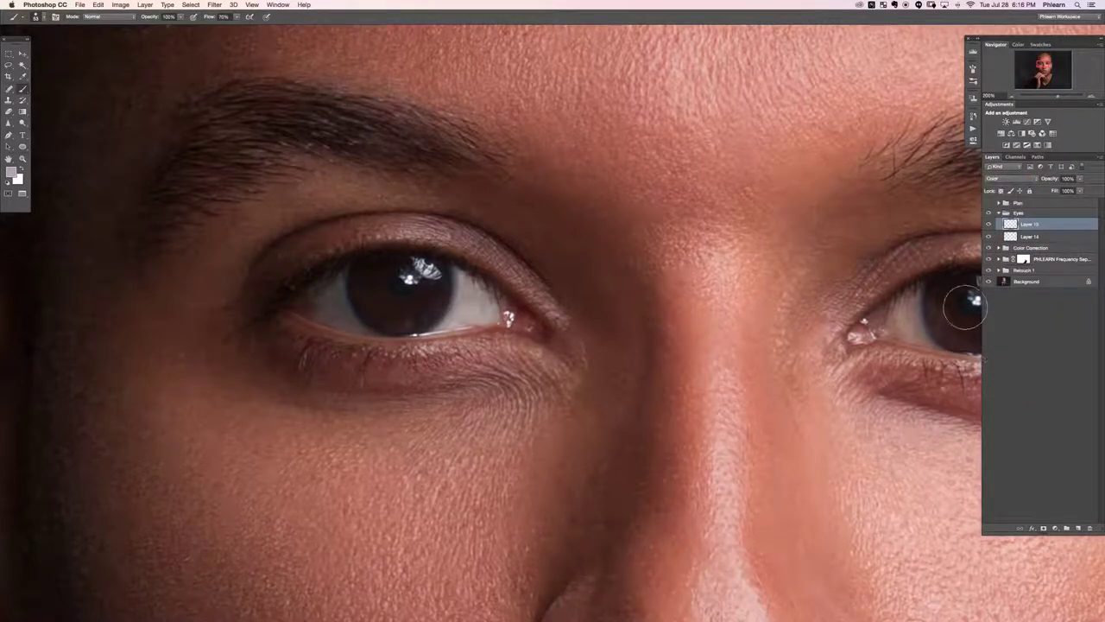
left_click_drag(1048, 177, 1046, 180)
Step: Paint sampled neutral eye-white tones over the discolored whites on both sides of the brightly lit eye's iris
scroll(624, 335, "right", 6)
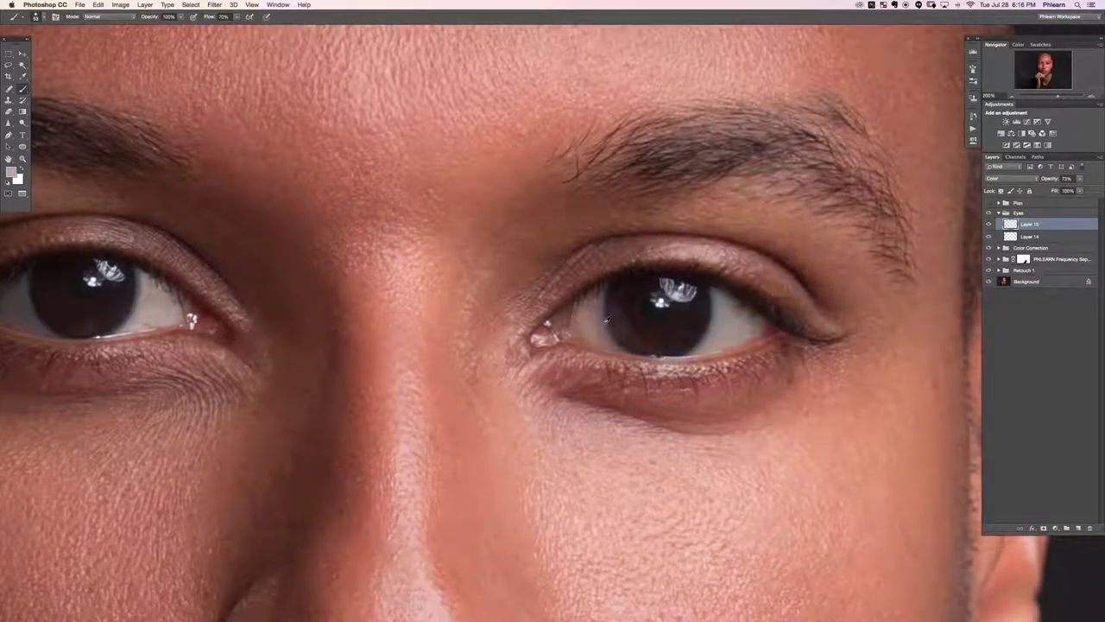
left_click(608, 320, "alt")
mouse_move(602, 323)
left_mouse_down()
mouse_move(599, 343)
mouse_move(596, 317)
mouse_move(624, 343)
mouse_move(760, 338)
left_mouse_up()
left_click(723, 294, "alt")
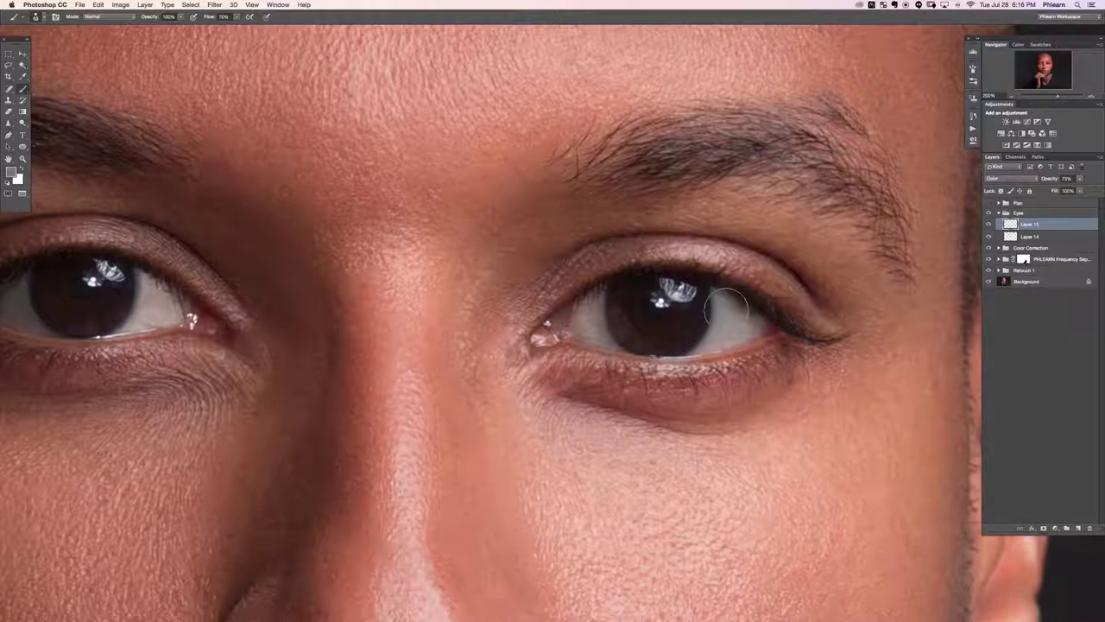
left_click(723, 304, "alt")
left_click_drag(722, 307, 718, 323)
Step: Touch up the shaded eye's whites with sampled tones and compare the portrait with the color layer hidden and shown
key("super+0")
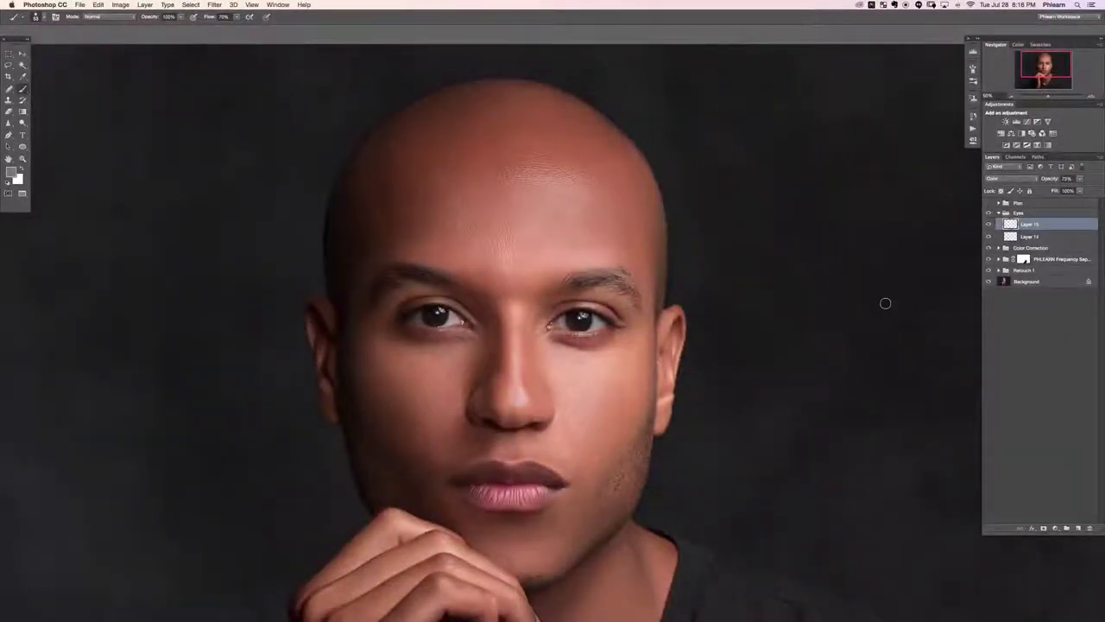
left_click(464, 315, "alt")
left_click(414, 315, "alt")
left_click(989, 224)
left_click(989, 224)
left_click(989, 224)
left_click(988, 224)
Step: Add a Curves adjustment layer at the top of the Eyes group for the brightly lit eye
key("super+equal")
key("super+equal")
key("super+equal")
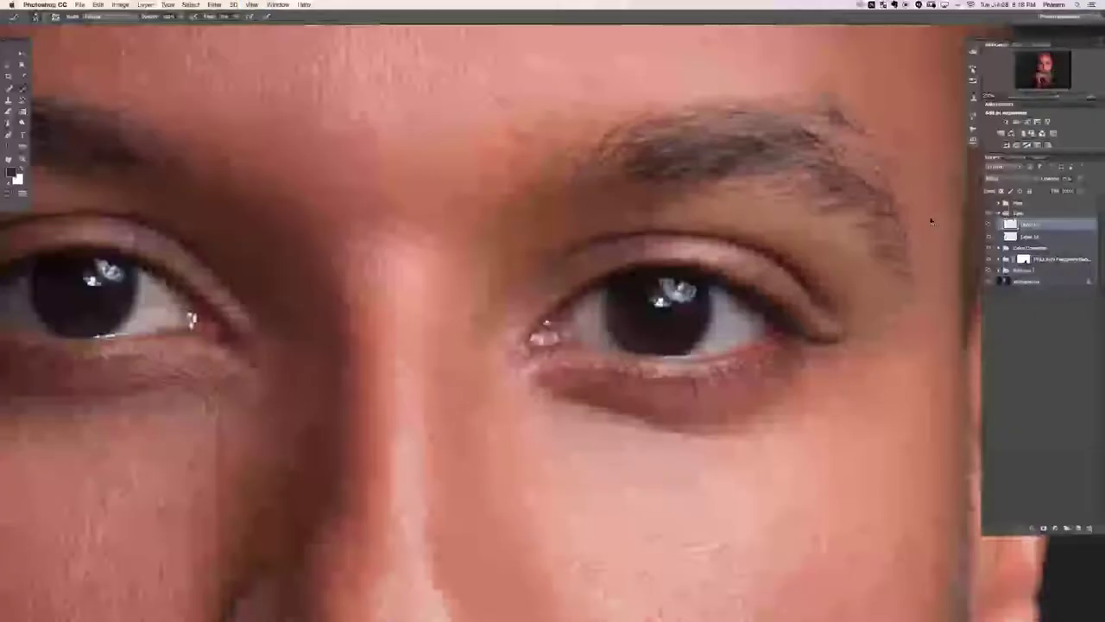
left_click_drag(550, 488, 512, 458)
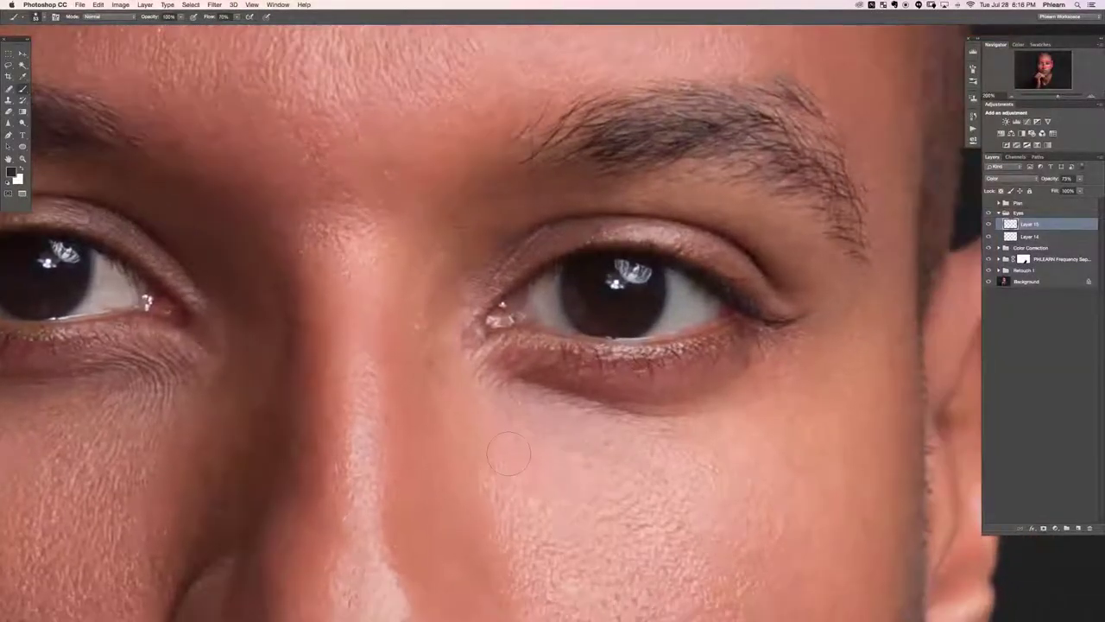
key("super+equal")
left_click_drag(555, 296, 334, 329)
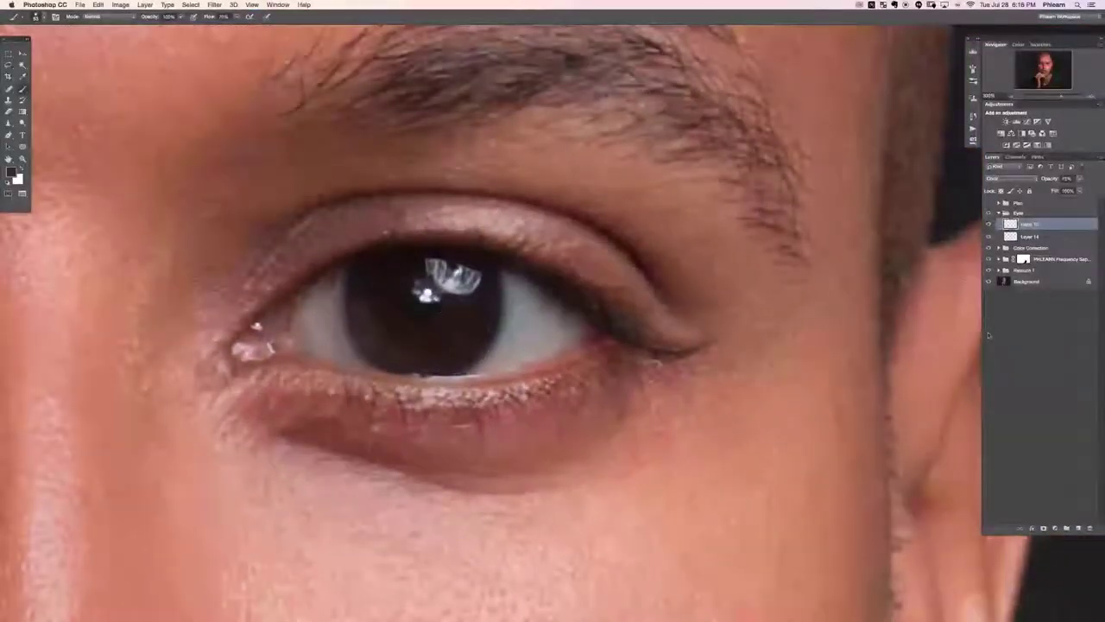
left_click(1056, 528)
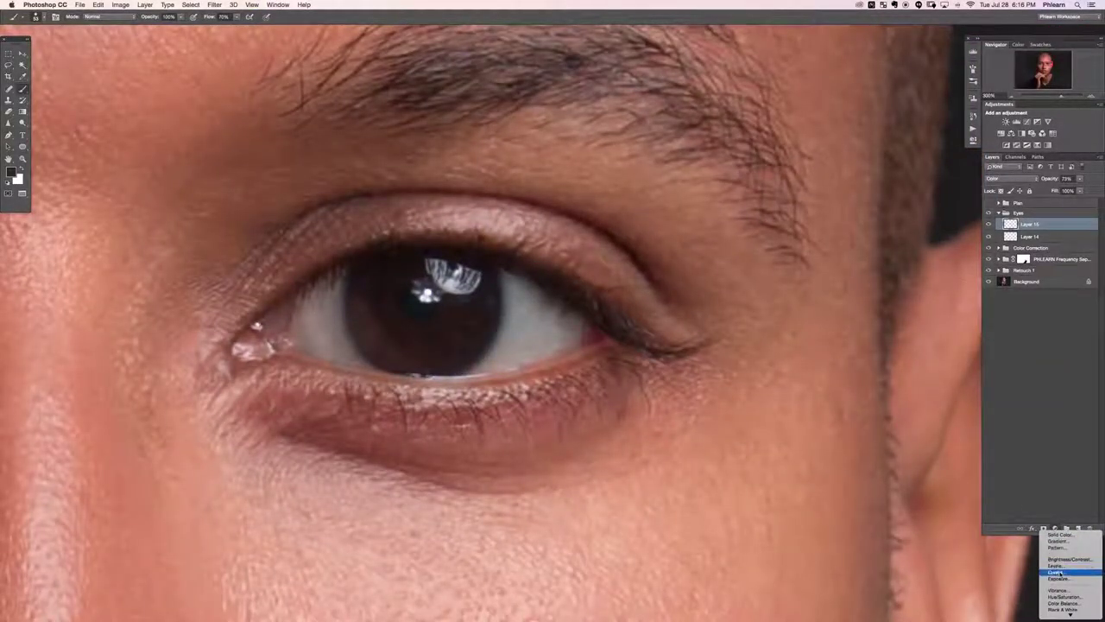
left_click(1066, 593)
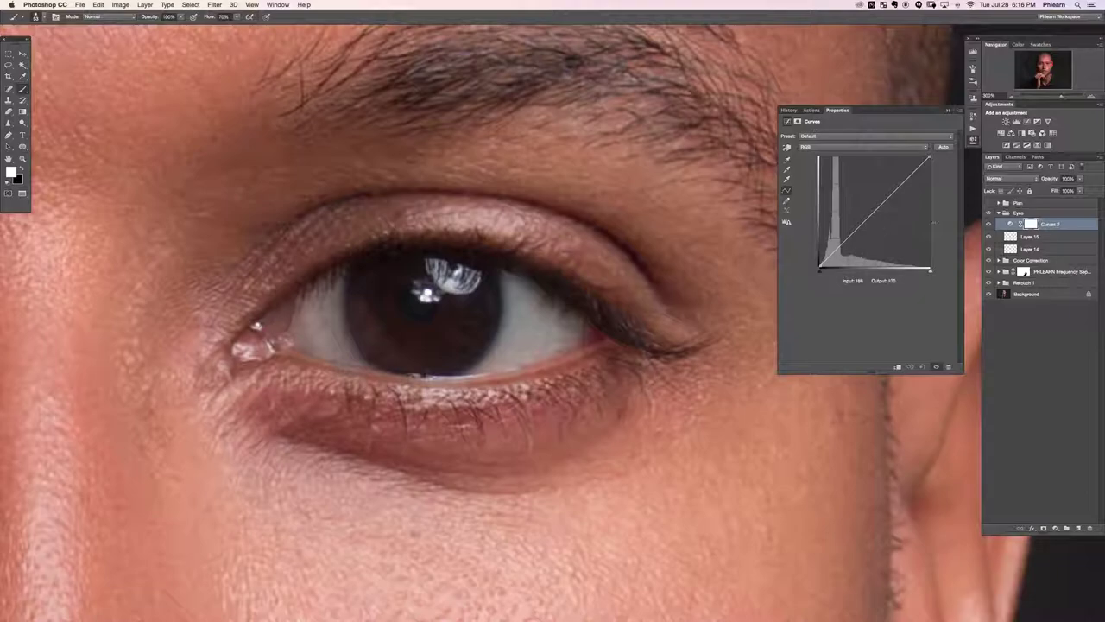
Step: Lift the upper part of the RGB curve to brighten the highlights moderately, and select the Curves layer's mask
mouse_move(889, 201)
left_mouse_down()
mouse_move(907, 159)
mouse_move(869, 202)
left_mouse_up()
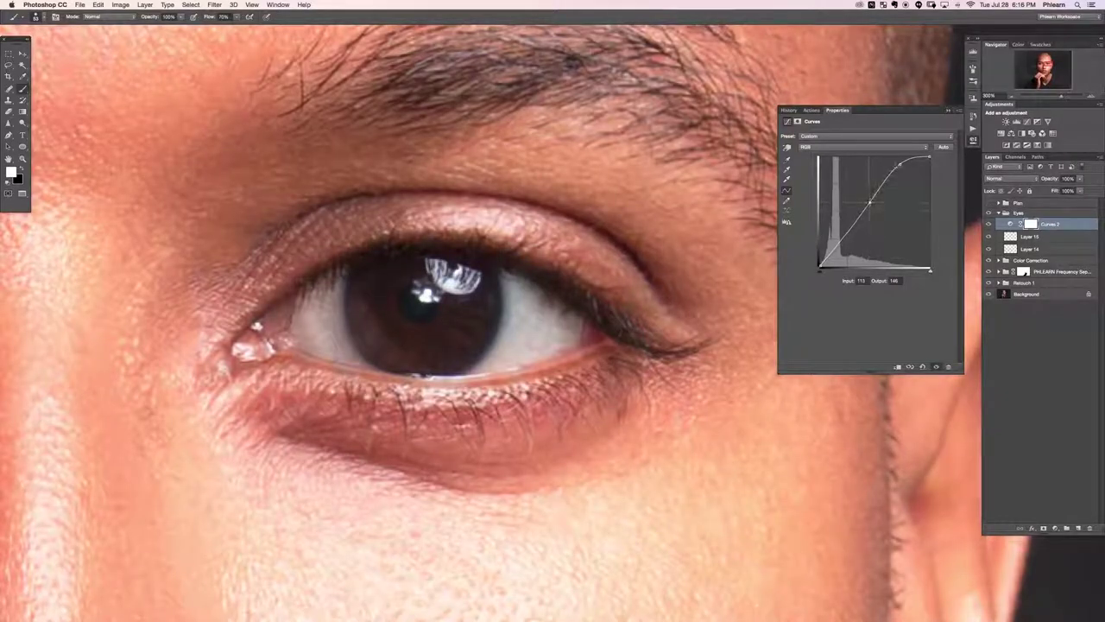
left_click_drag(900, 164, 902, 160)
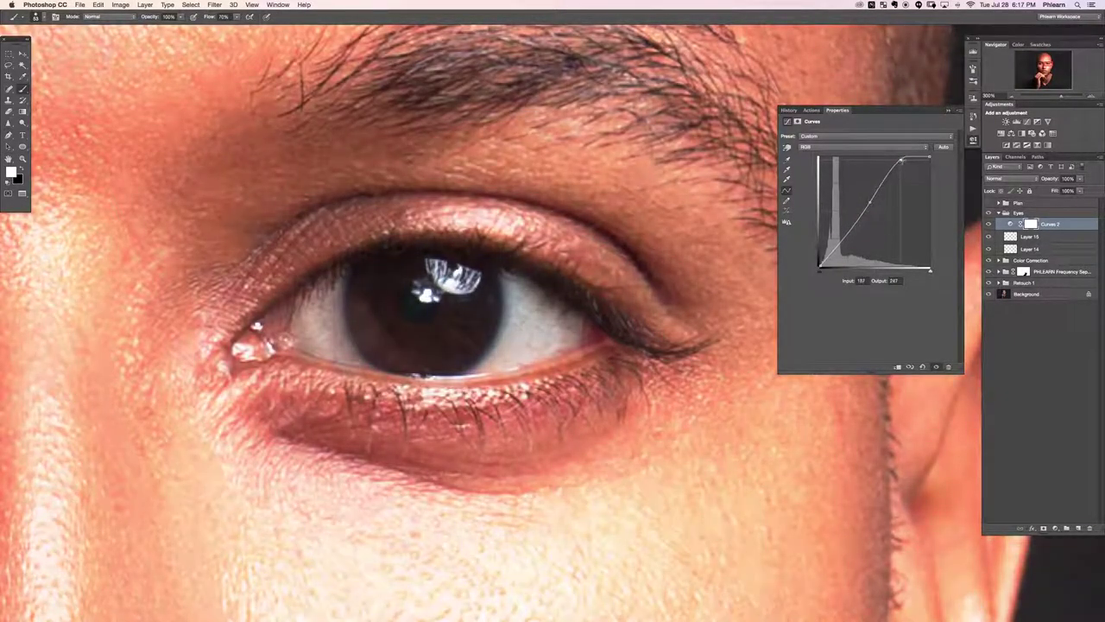
left_click_drag(869, 204, 906, 158)
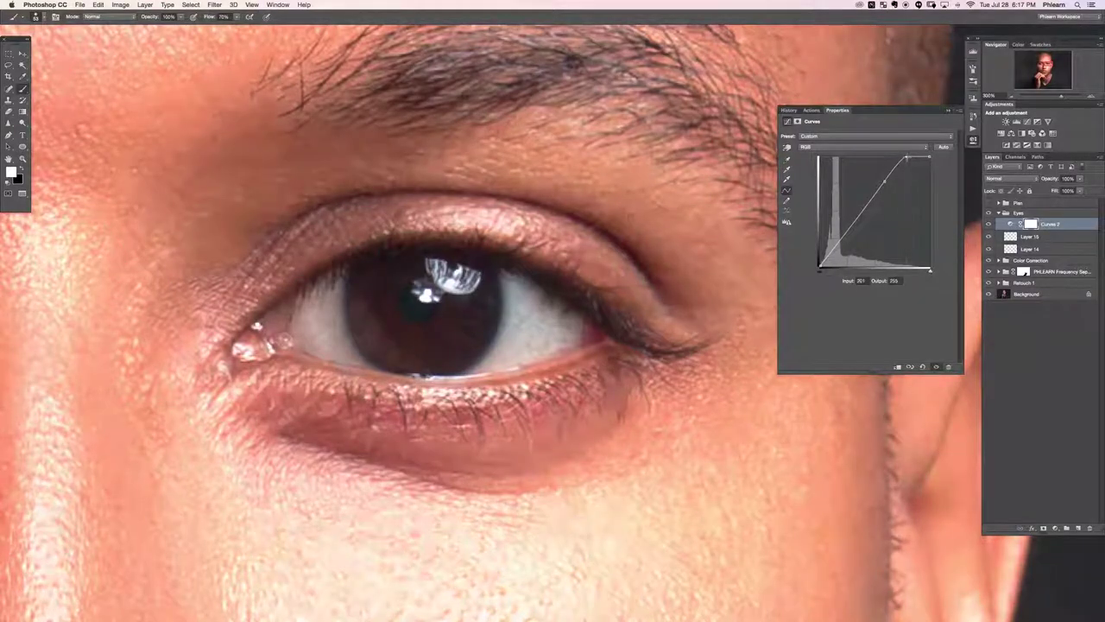
left_click_drag(893, 179, 915, 161)
left_click_drag(861, 230, 914, 163)
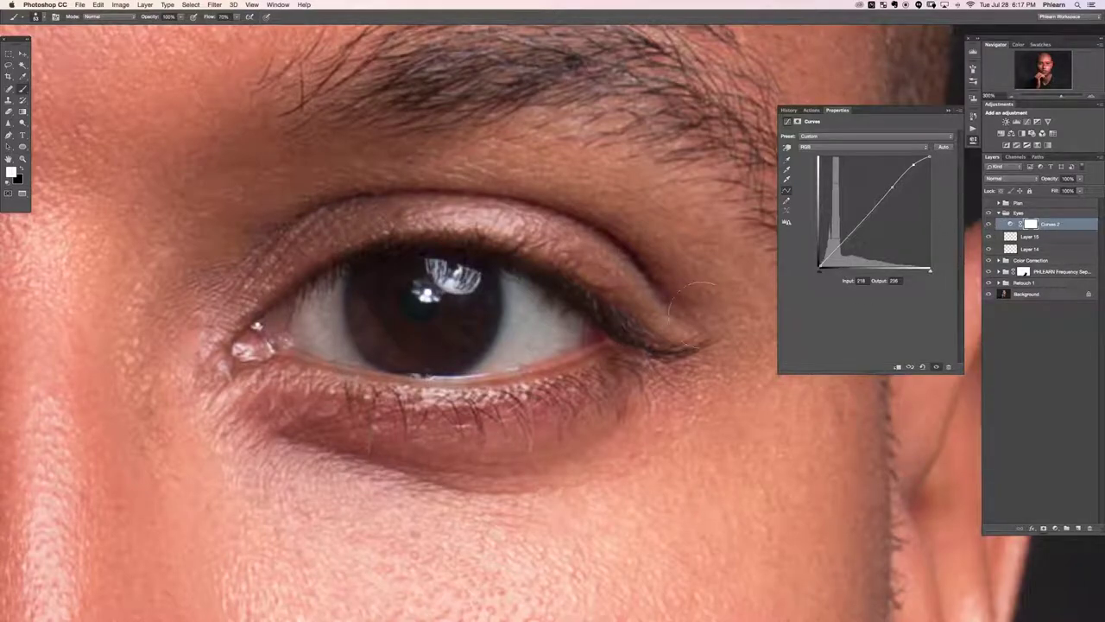
left_click(1033, 226)
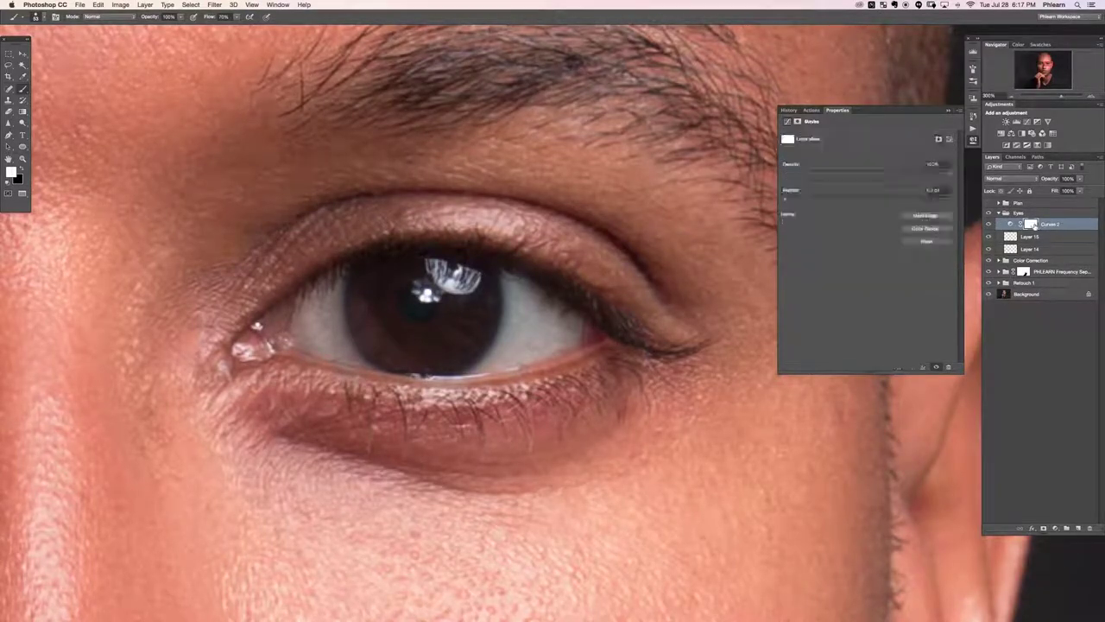
Step: Invert the Curves layer's mask to black and paint white on it over the brightly lit eye's iris
key("super+i")
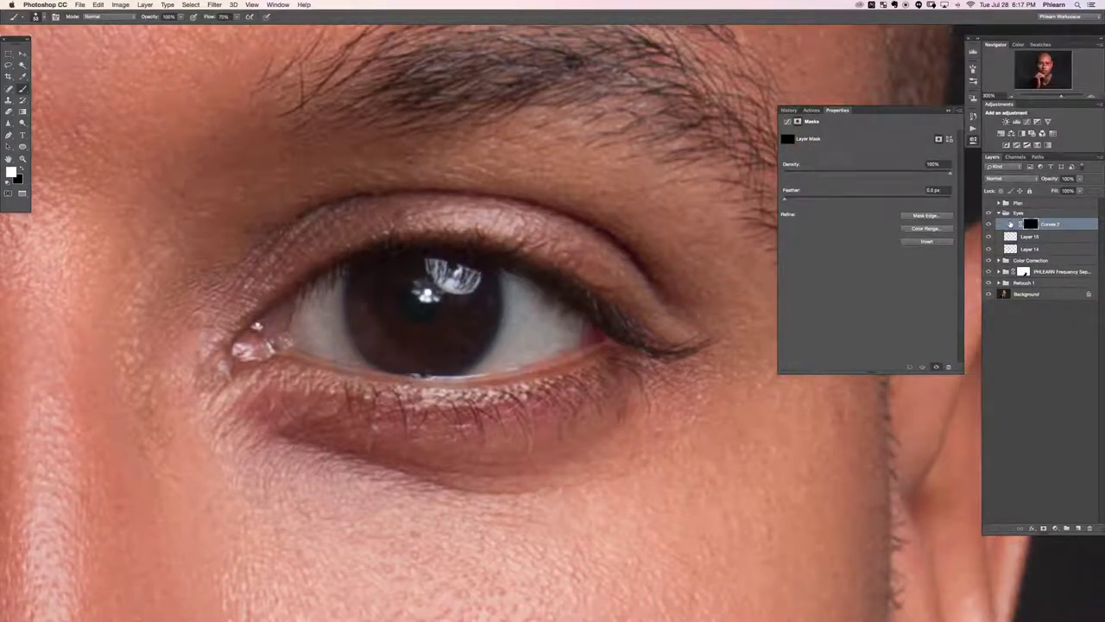
left_click(1011, 224)
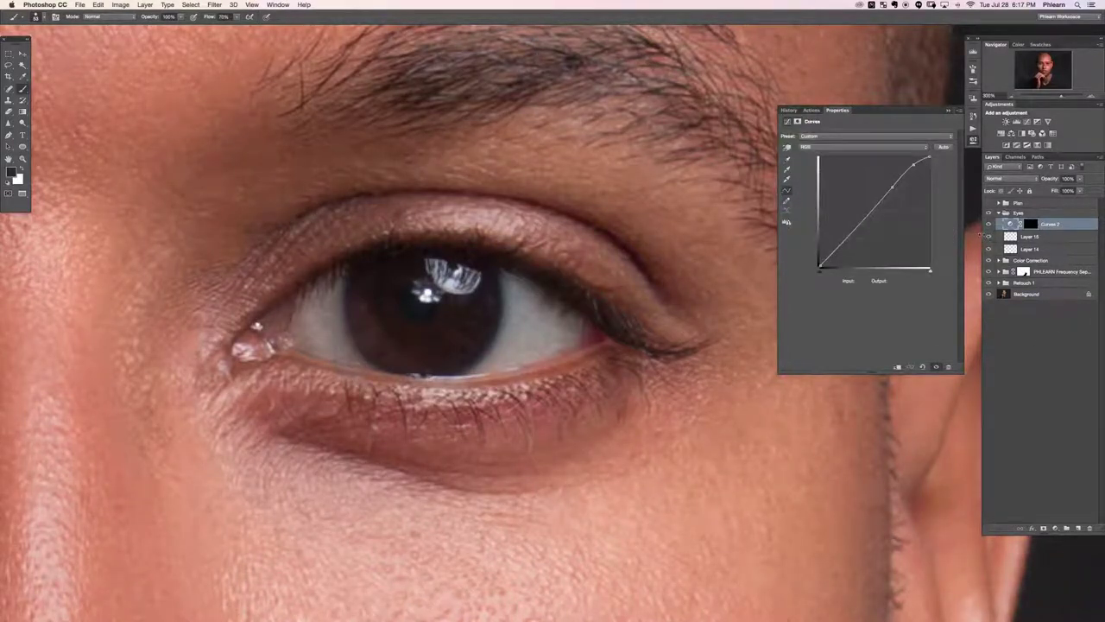
left_click(1031, 224)
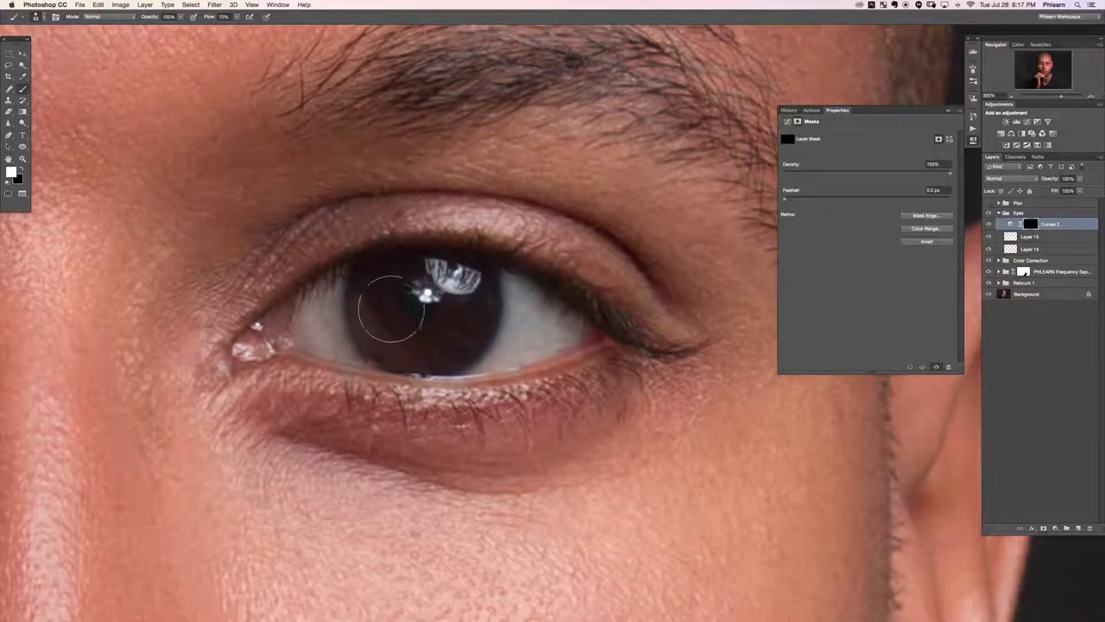
mouse_move(377, 293)
left_mouse_down()
mouse_move(389, 342)
mouse_move(447, 339)
mouse_move(457, 273)
mouse_move(434, 333)
left_mouse_up()
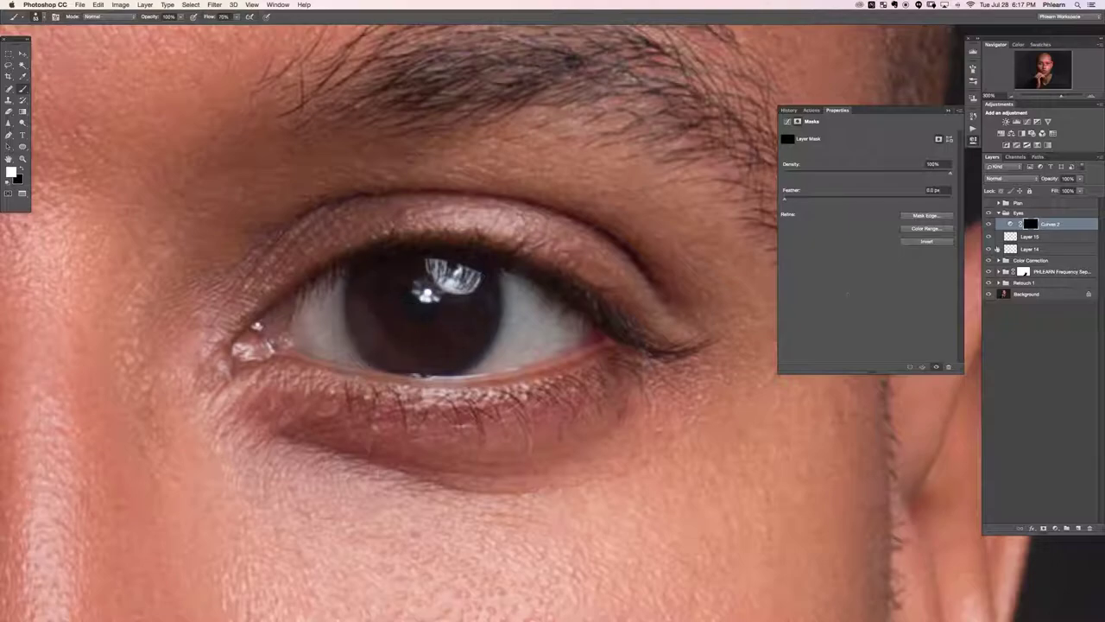
Step: Reshape the RGB curve into a stronger midtone lift using a single raised point, judging the brightness of the iris
left_click(1009, 224)
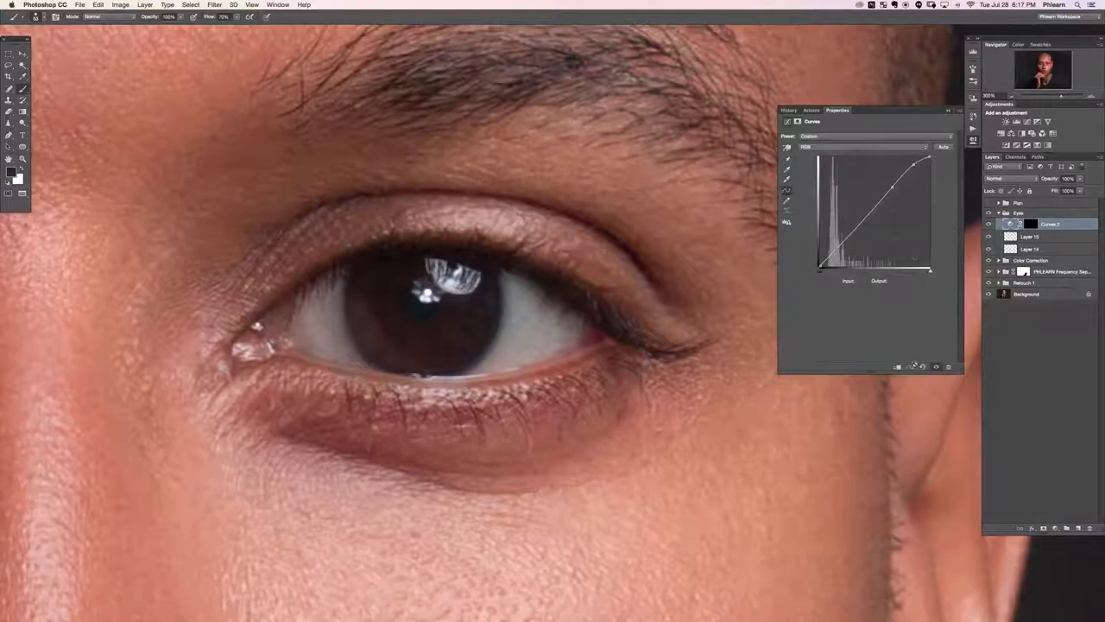
left_click_drag(874, 213, 866, 196)
key("super+minus")
key("super+minus")
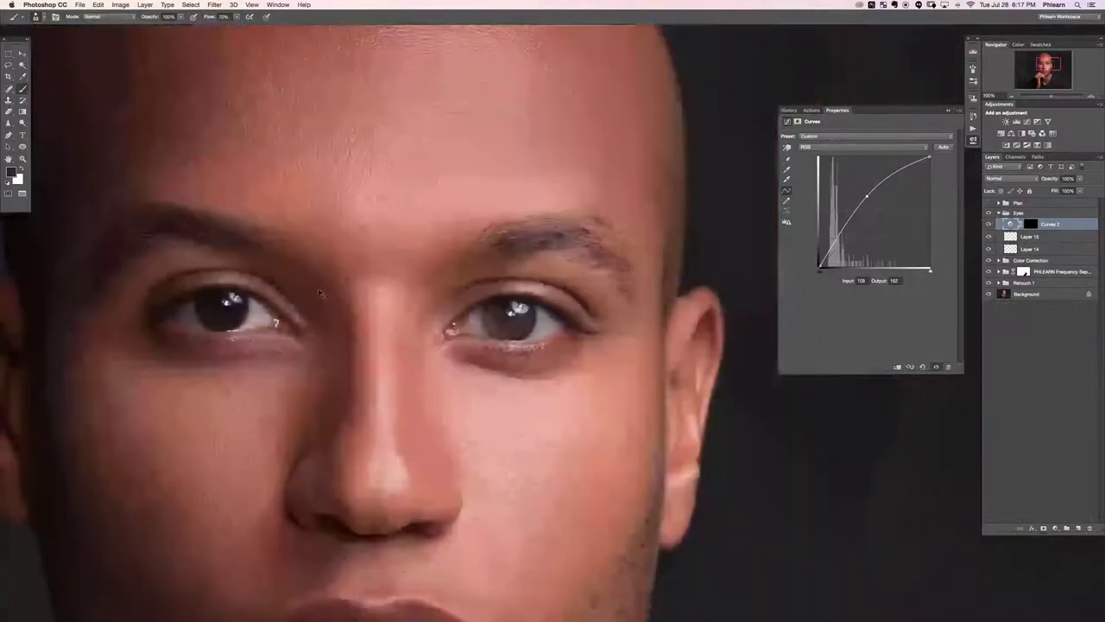
key("super+plus")
key("super+plus")
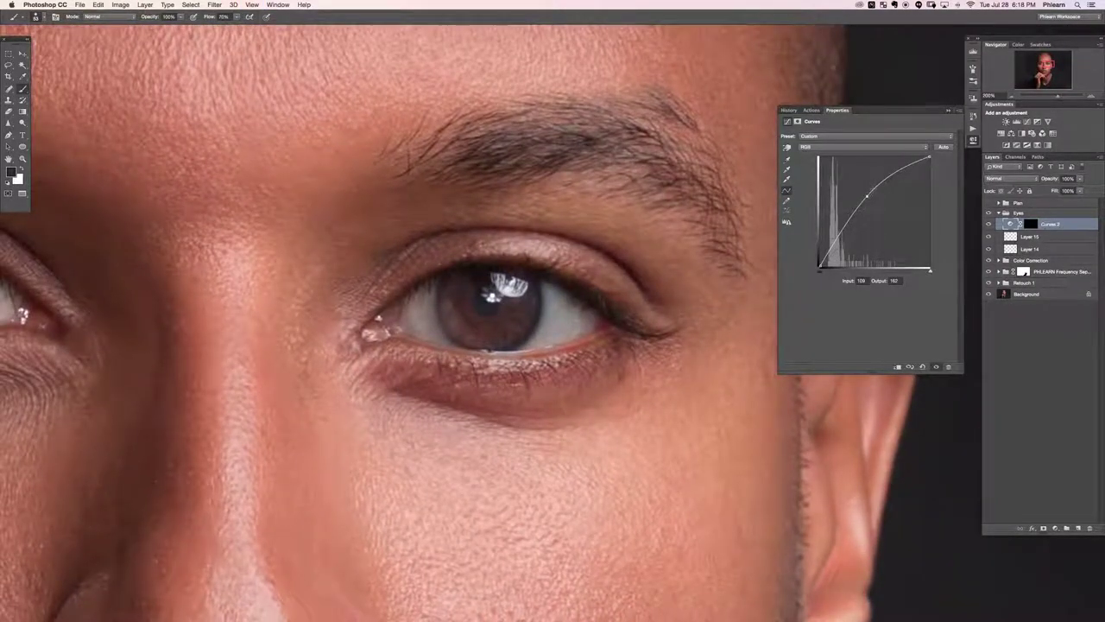
left_click_drag(867, 197, 866, 196)
mouse_move(866, 196)
left_mouse_down()
mouse_move(876, 209)
mouse_move(864, 201)
left_mouse_up()
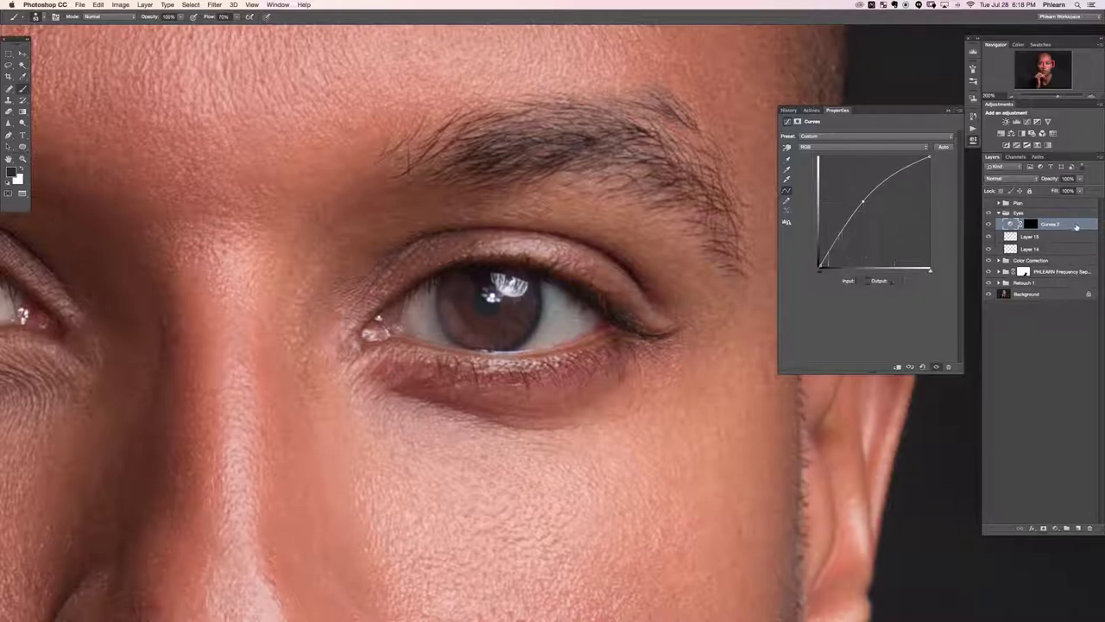
Step: Invert the Curves layer's mask to white and add a Color Balance adjustment layer above it
left_click(1032, 223)
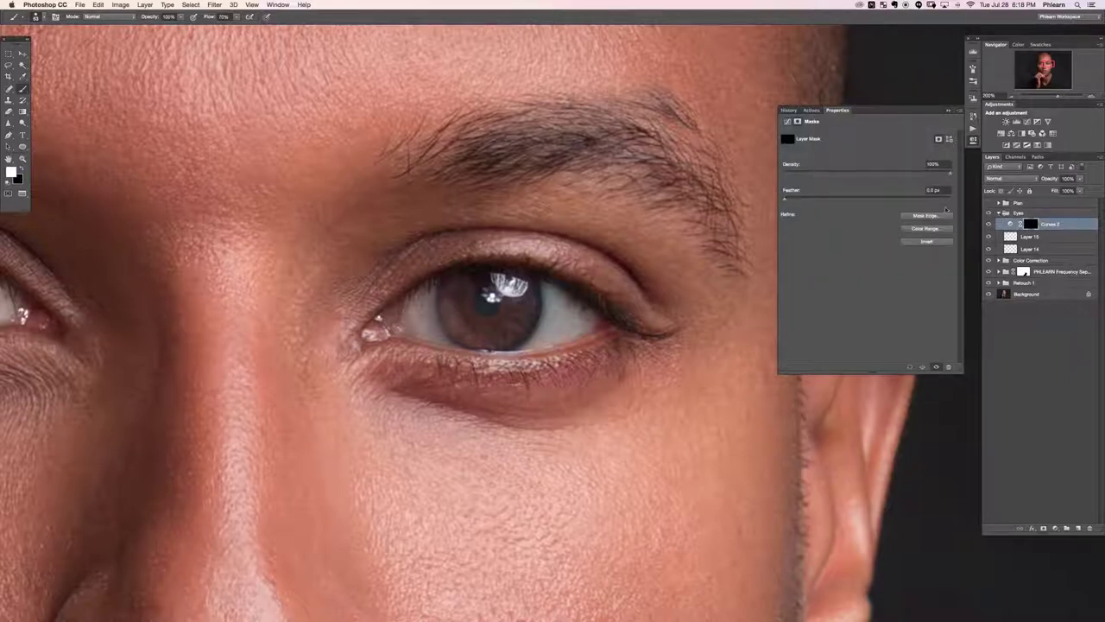
key("super+i")
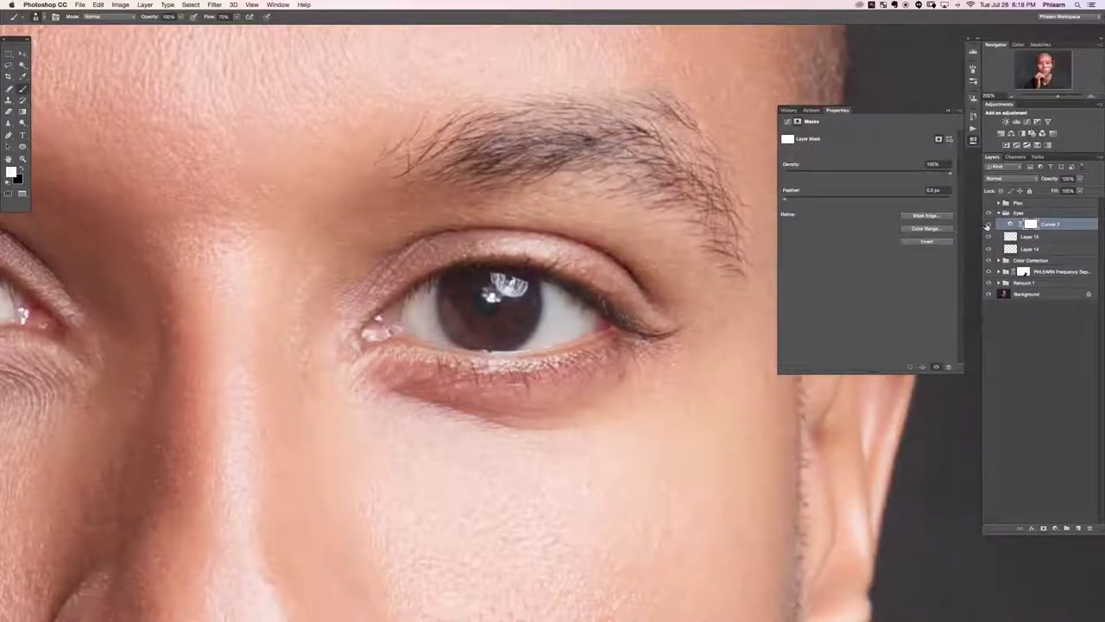
left_click(1053, 528)
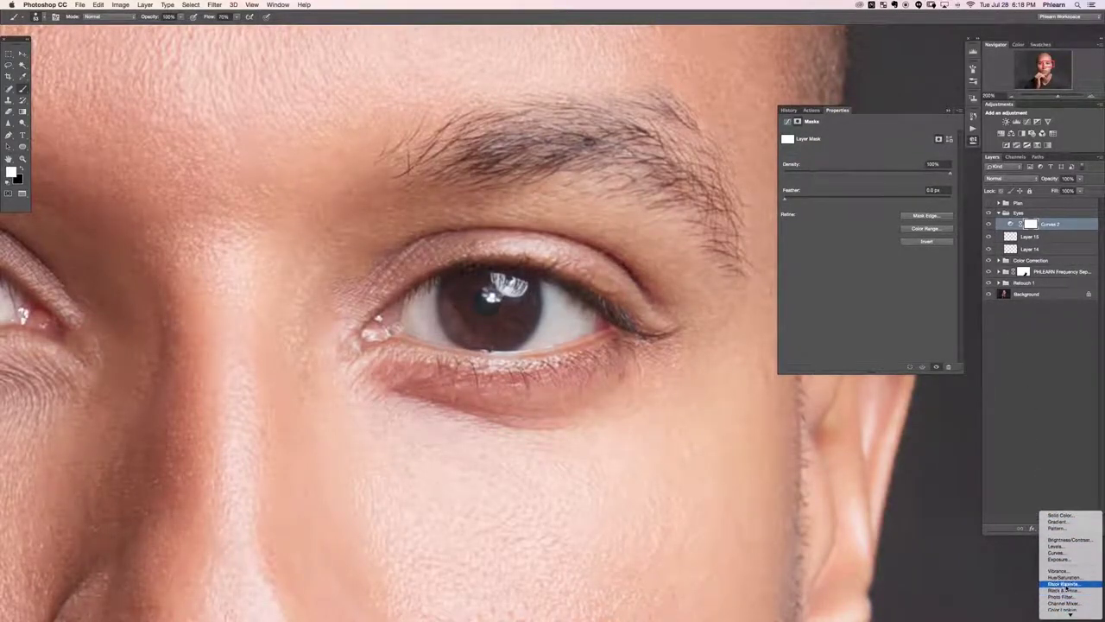
left_click(1063, 583)
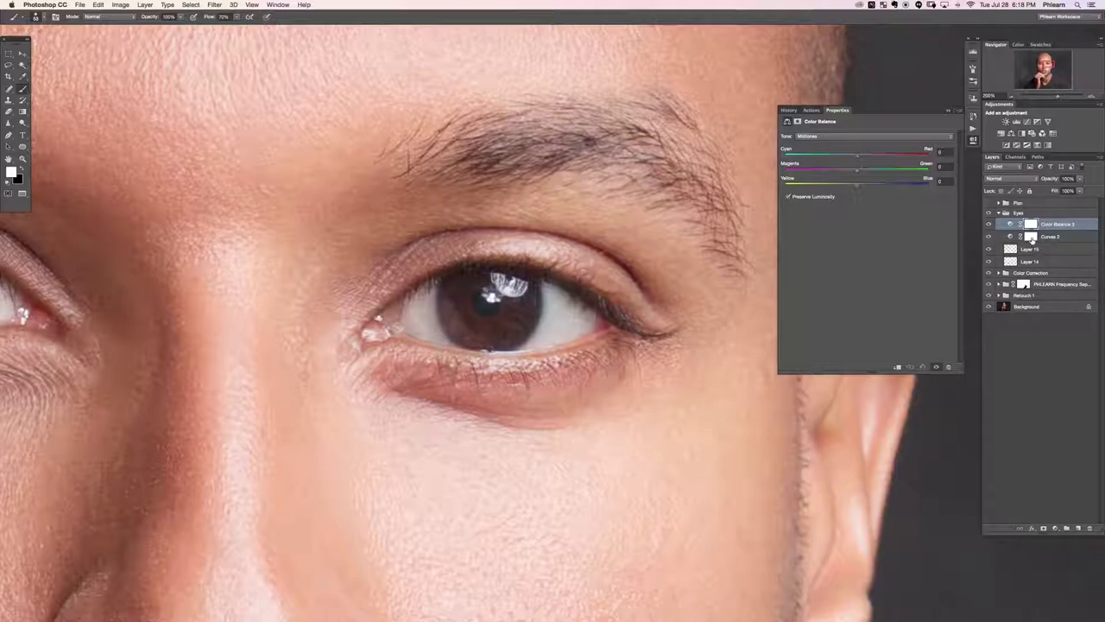
Step: Group the Color Balance and Curves layers together and give the group a black mask
left_click(1068, 238, "shift")
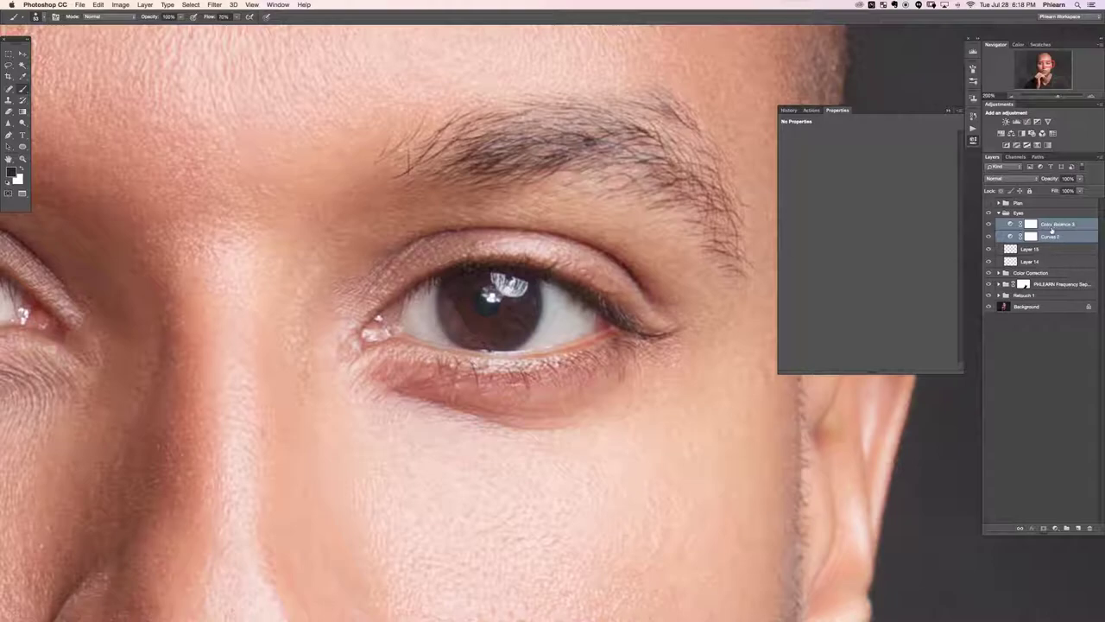
key("super+g")
left_click(1005, 223)
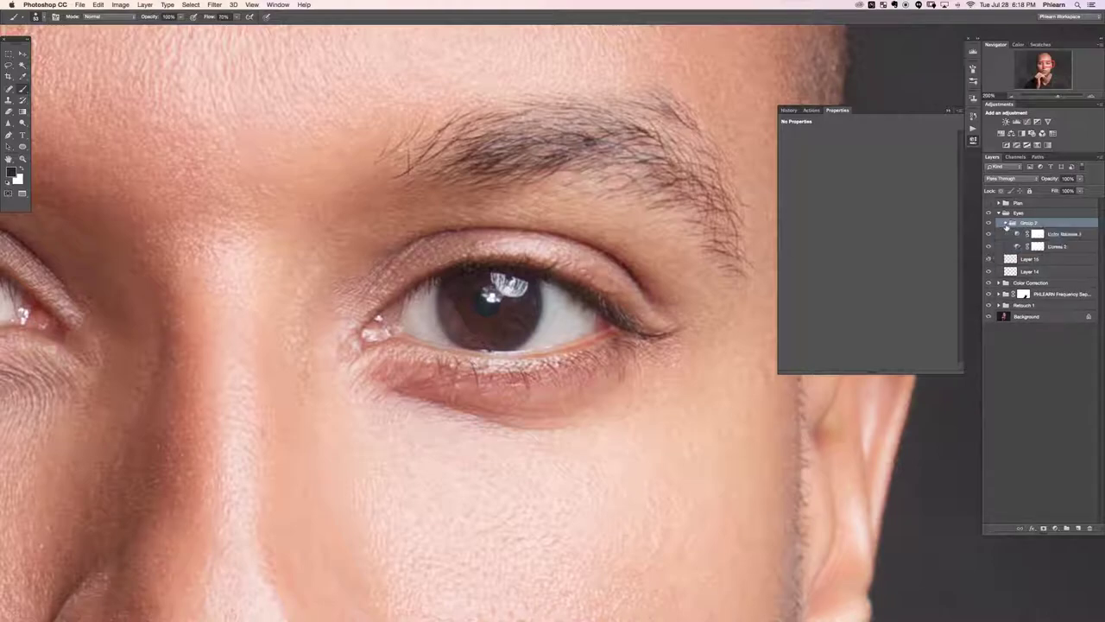
left_click(1042, 529, "alt")
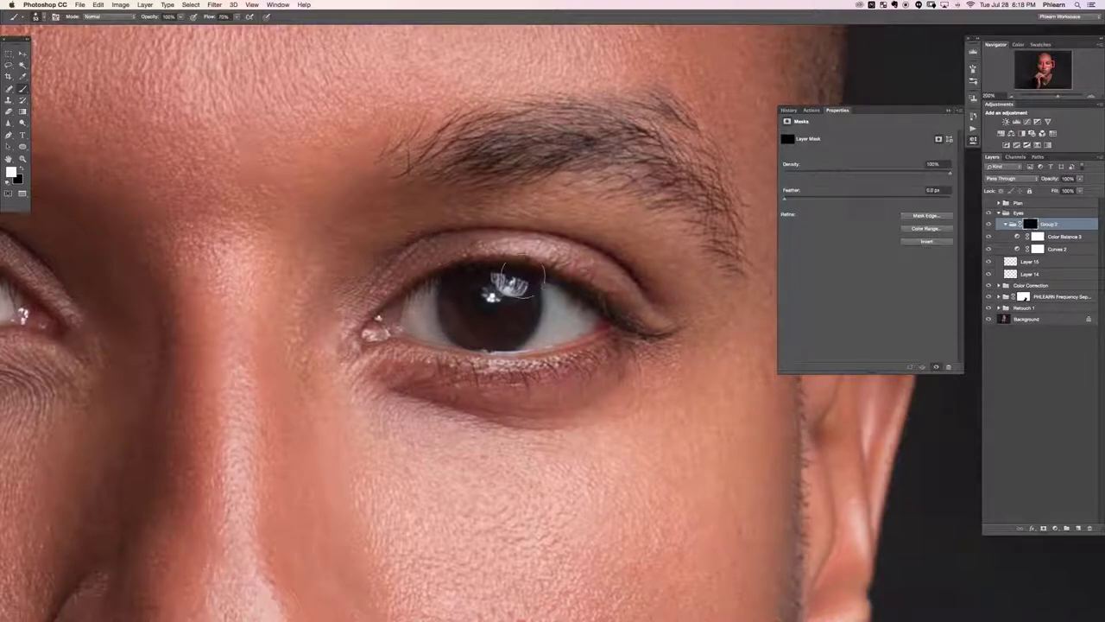
Step: Paint white on the group's mask over the irises of both eyes to reveal the brightening there
key("[")
mouse_move(467, 327)
left_mouse_down()
mouse_move(466, 221)
mouse_move(461, 308)
mouse_move(464, 292)
mouse_move(462, 272)
mouse_move(450, 317)
mouse_move(506, 333)
mouse_move(494, 329)
mouse_move(516, 330)
mouse_move(525, 306)
mouse_move(505, 339)
mouse_move(526, 303)
mouse_move(503, 341)
mouse_move(461, 303)
mouse_move(476, 330)
mouse_move(464, 313)
mouse_move(518, 326)
mouse_move(480, 329)
left_mouse_up()
key("super+minus")
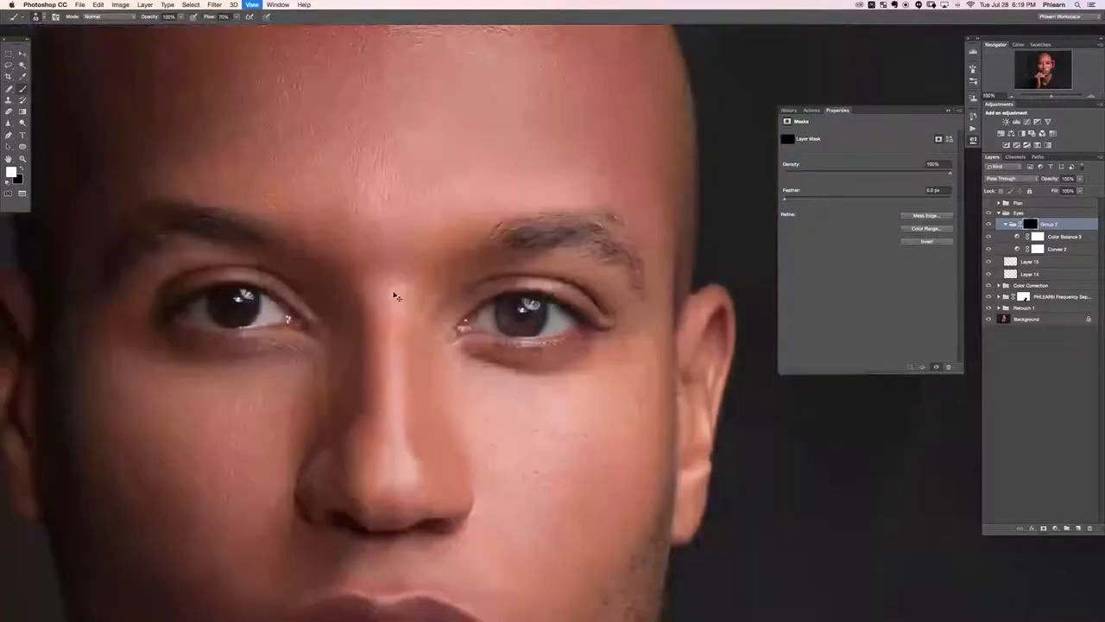
left_click_drag(395, 294, 419, 285)
key("x")
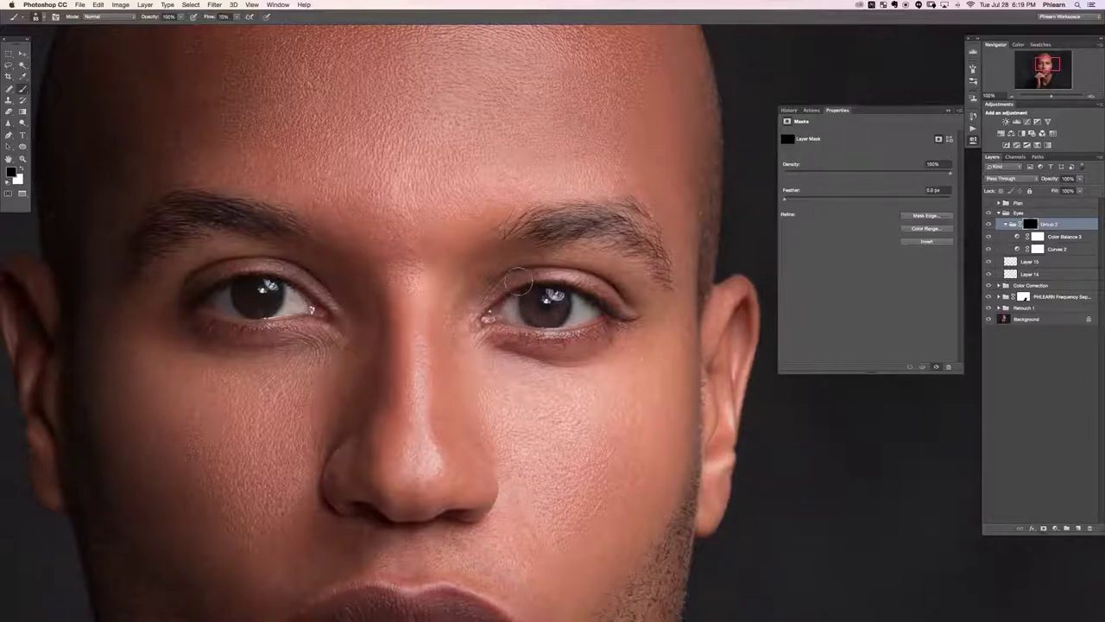
left_click(265, 306, "ctrl+alt")
left_click_drag(265, 306, 247, 302)
key("x")
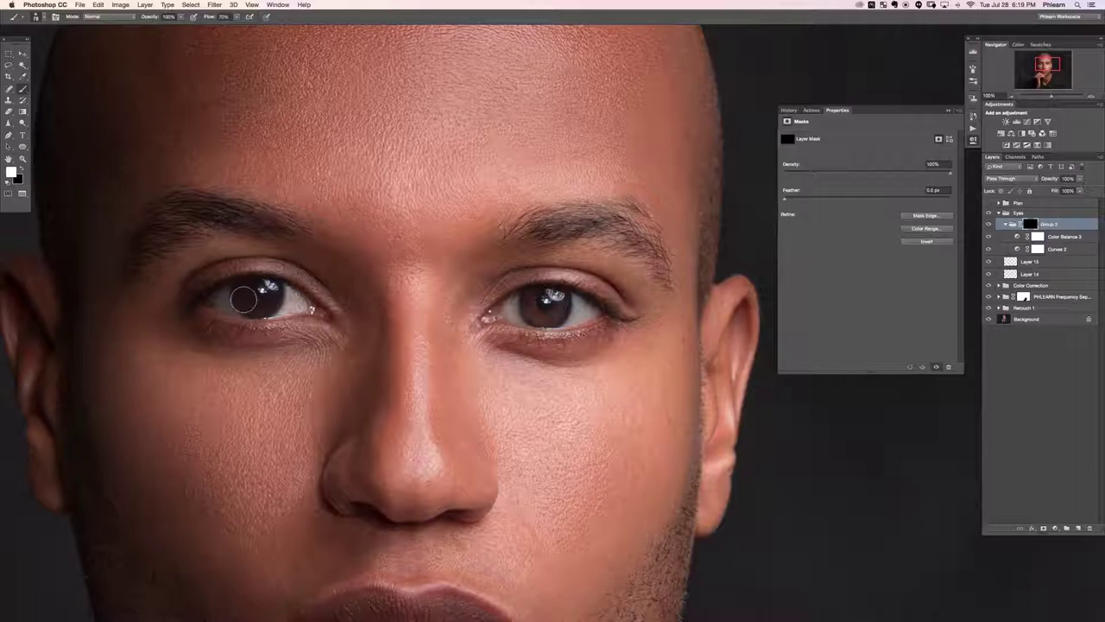
mouse_move(260, 306)
left_mouse_down()
mouse_move(271, 297)
mouse_move(244, 301)
left_mouse_up()
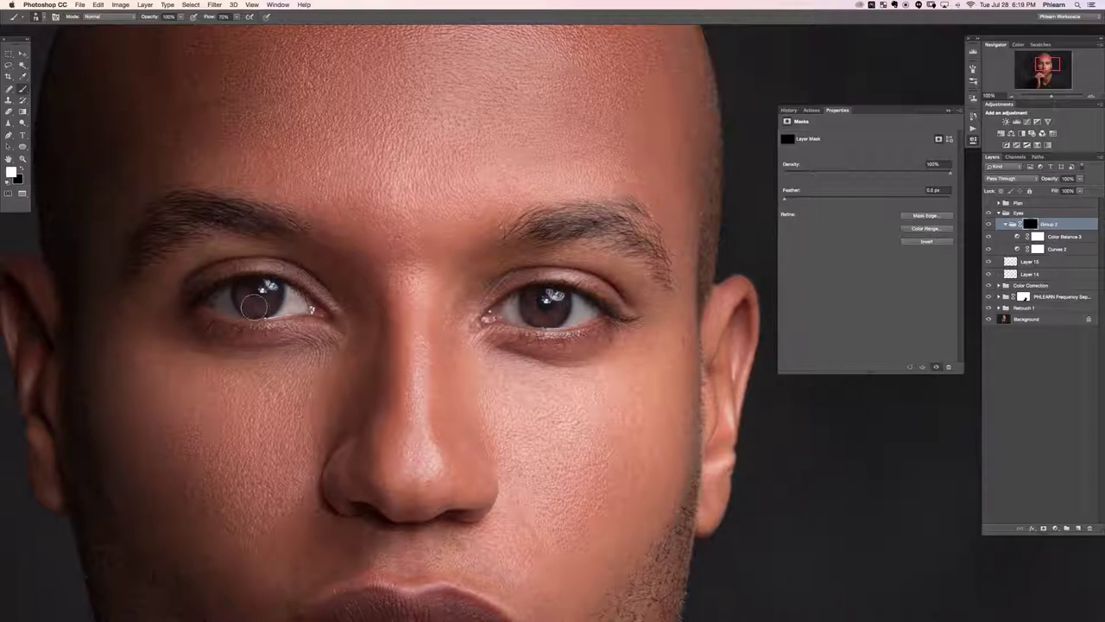
Step: Refine the group's mask on the shaded eye's pupil and iris, and compare the eyes with the Curves layer hidden and shown
key("x")
left_click(259, 300)
key("x")
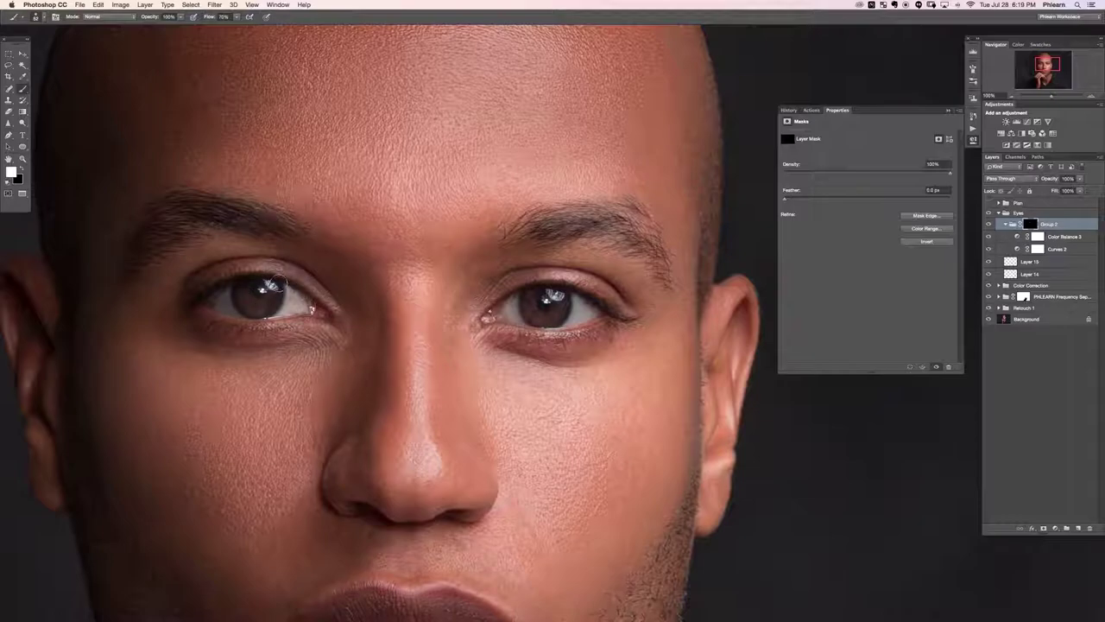
left_click(244, 298)
left_click_drag(243, 298, 241, 298)
left_click(989, 250)
left_click(989, 250)
left_click(990, 251)
left_click(990, 251)
Step: Shift the Color Balance layer's midtones toward red to +30
left_click(1018, 238)
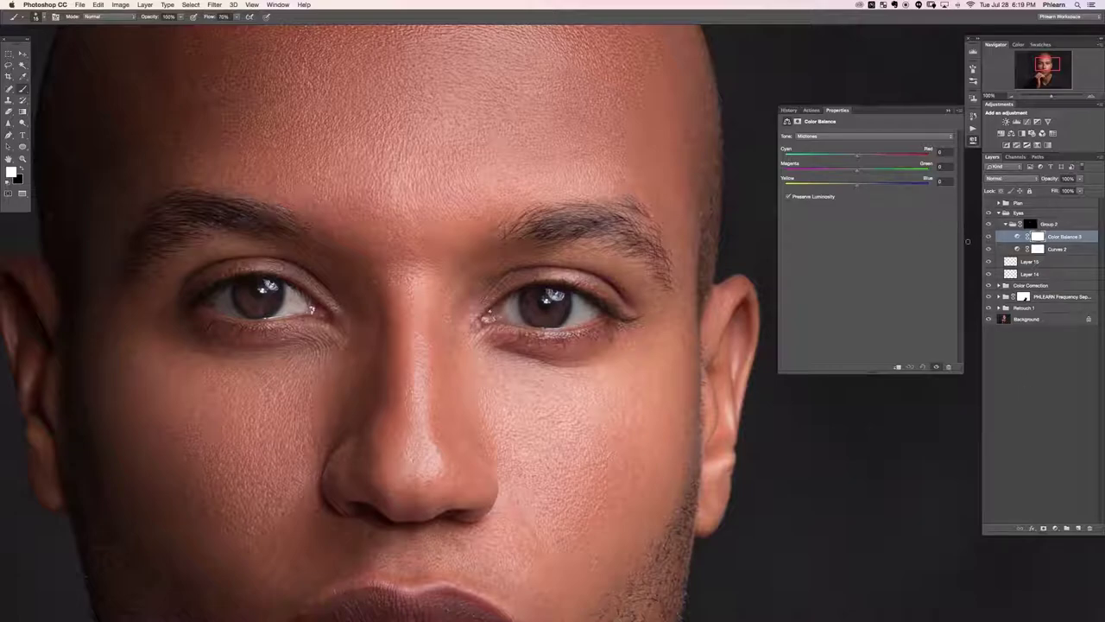
left_click_drag(858, 156, 879, 157)
Step: Try a Hue/Saturation layer with saturation at +76 above the Color Balance layer, and delete it
left_click(1055, 528)
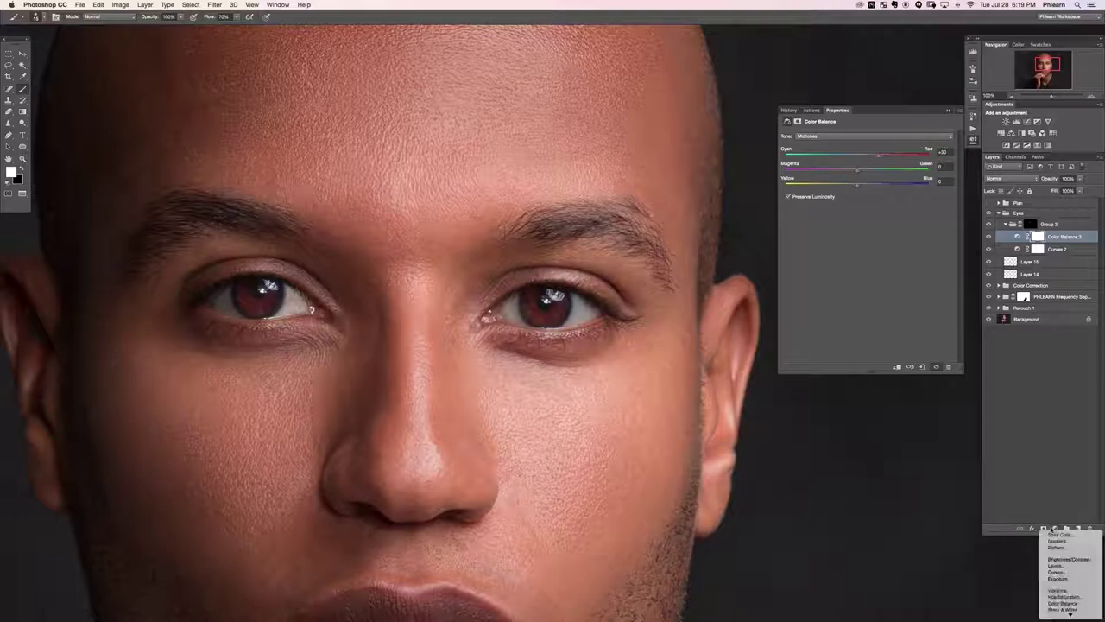
left_click(1064, 596)
left_click_drag(868, 187, 931, 186)
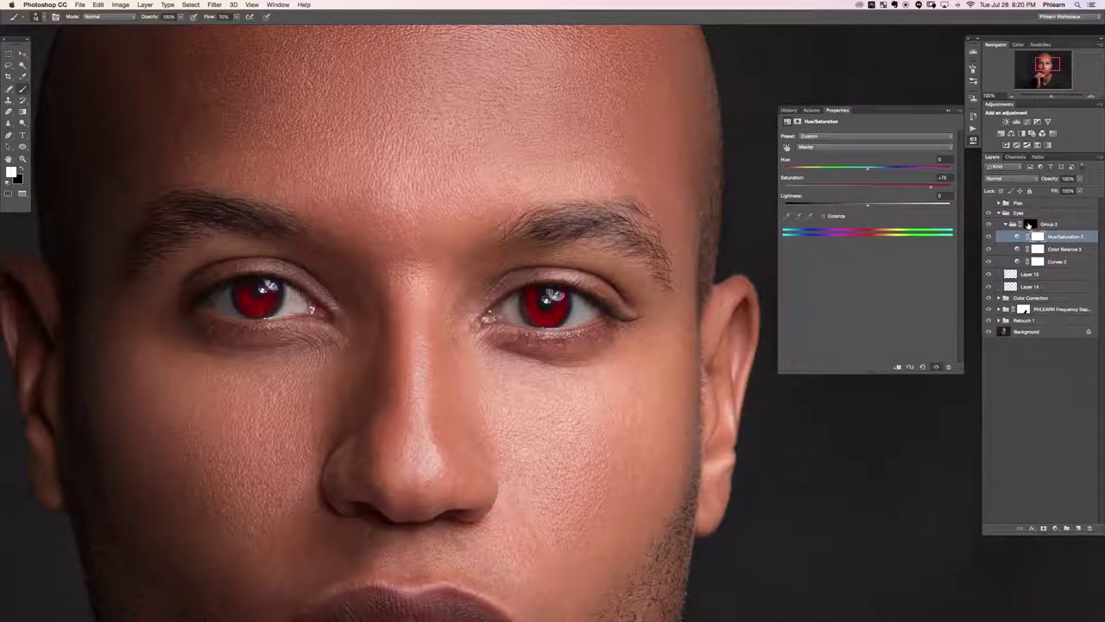
key("Delete")
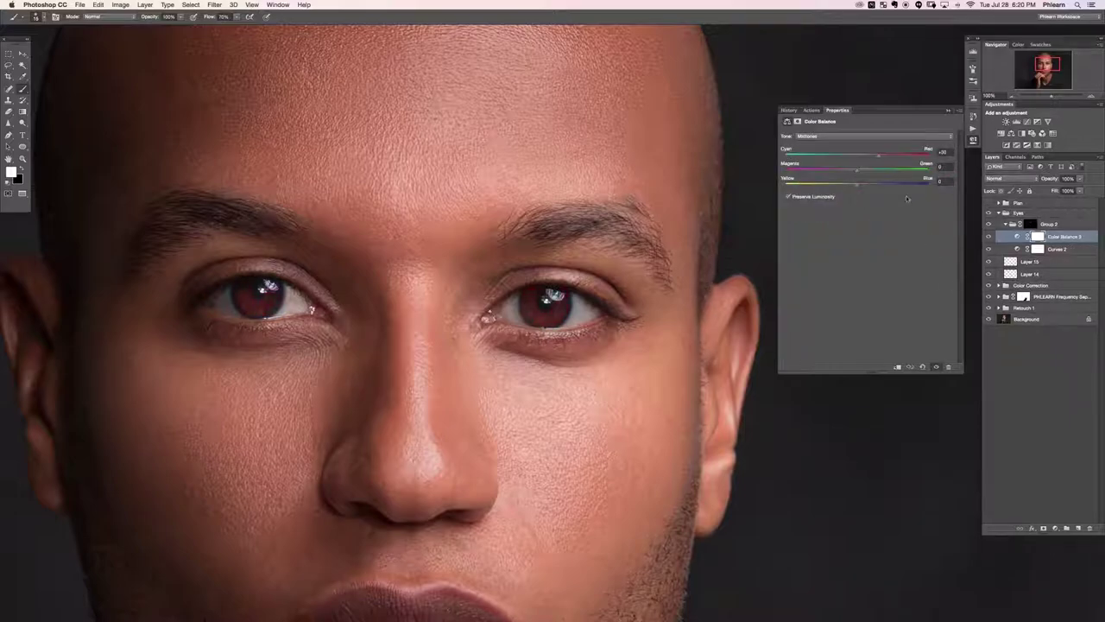
Step: Shift the Color Balance layer's midtones toward green to +14 and check the color on the whole portrait
left_click_drag(860, 175, 865, 174)
key("super+minus")
key("super+minus")
key("super+minus")
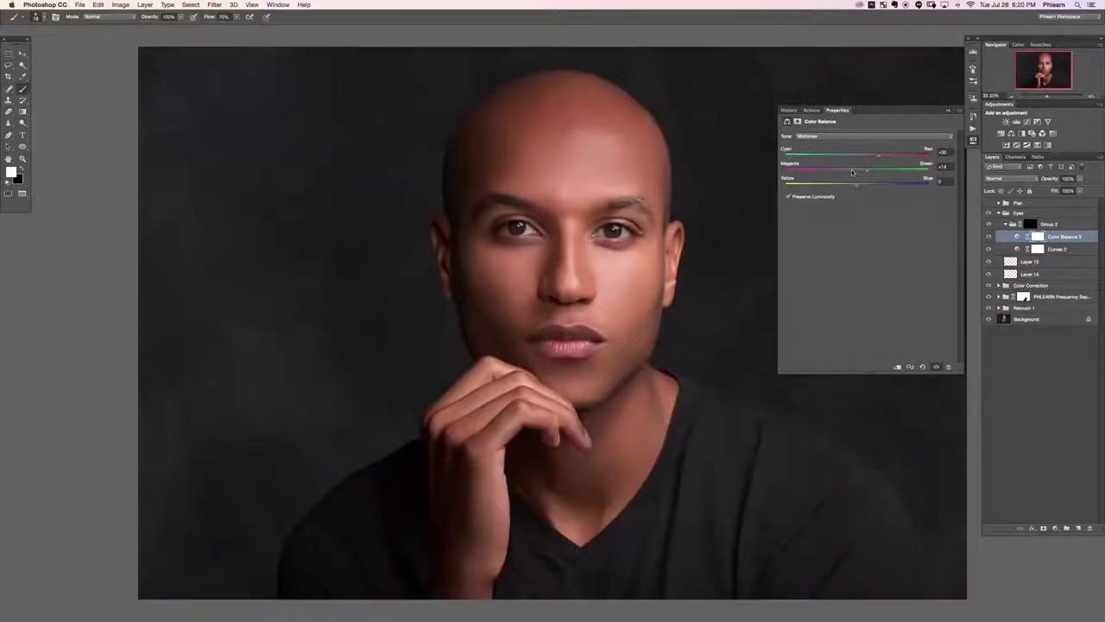
Step: Fine-tune the midtone point on the grouped Curves layer's RGB curve
left_click_drag(639, 299, 594, 309)
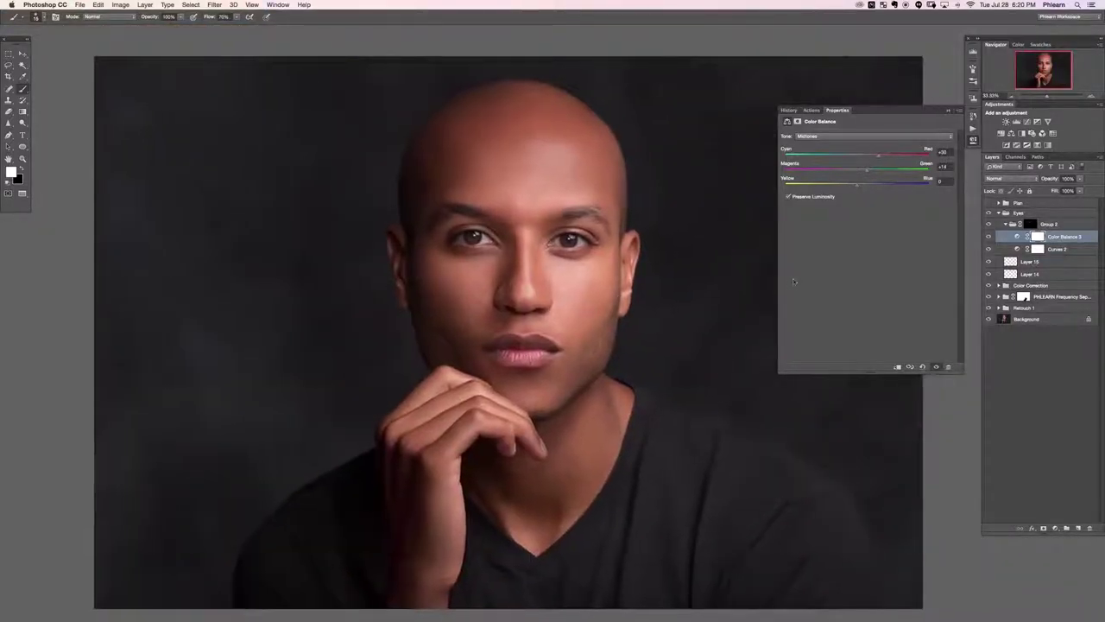
left_click(1036, 251)
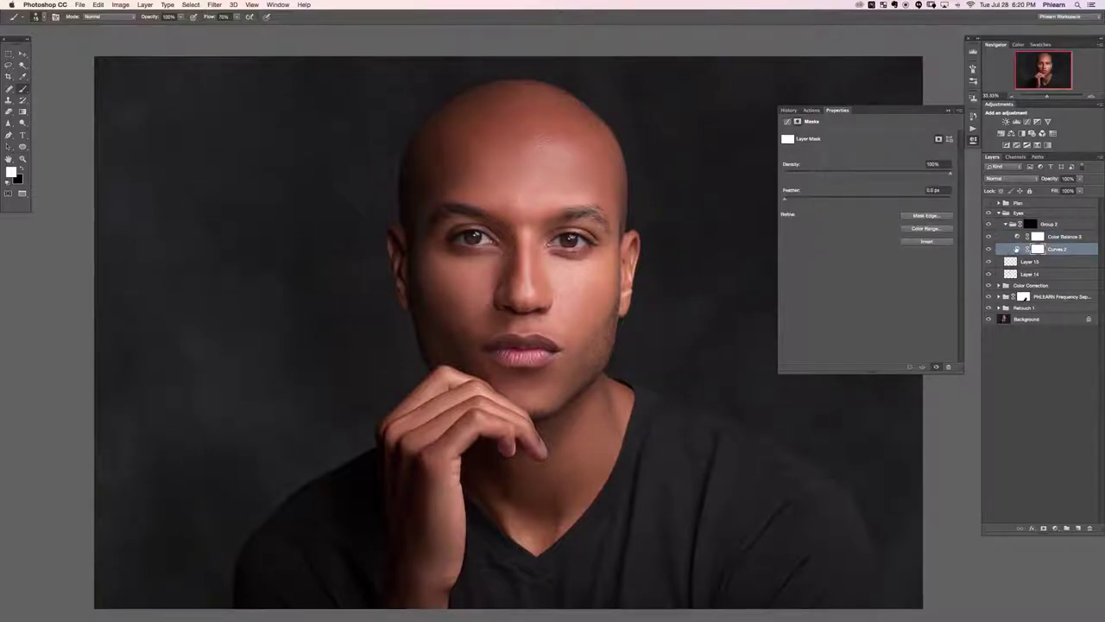
left_click(1017, 248)
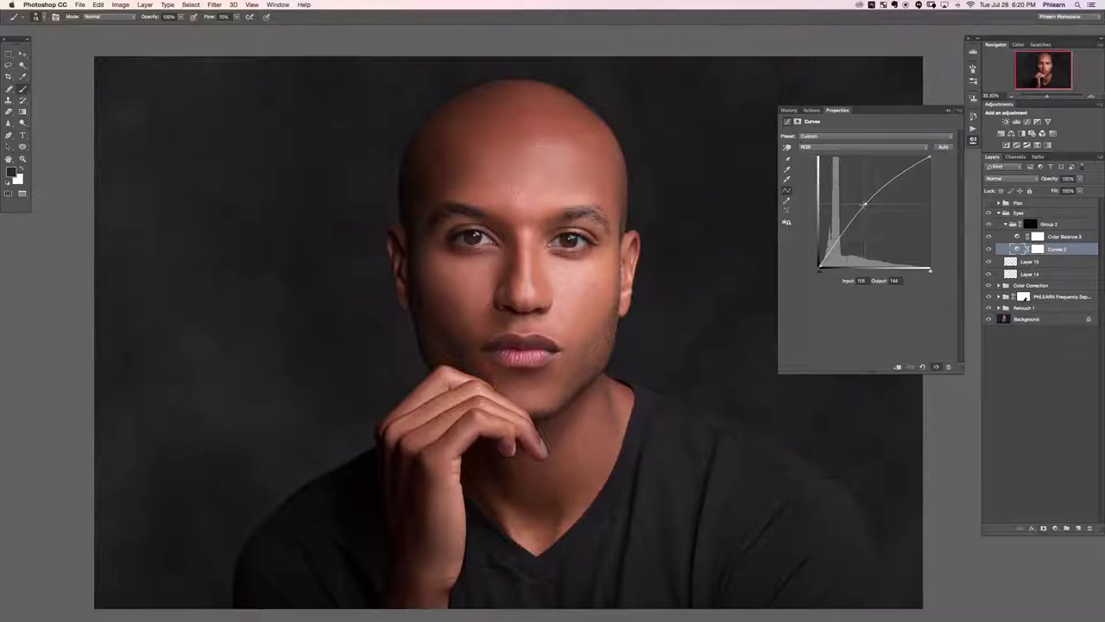
left_click_drag(860, 199, 862, 199)
Step: Touch up the group's mask around the shaded eye with small brush strokes, switching between white and black
left_click(1032, 224)
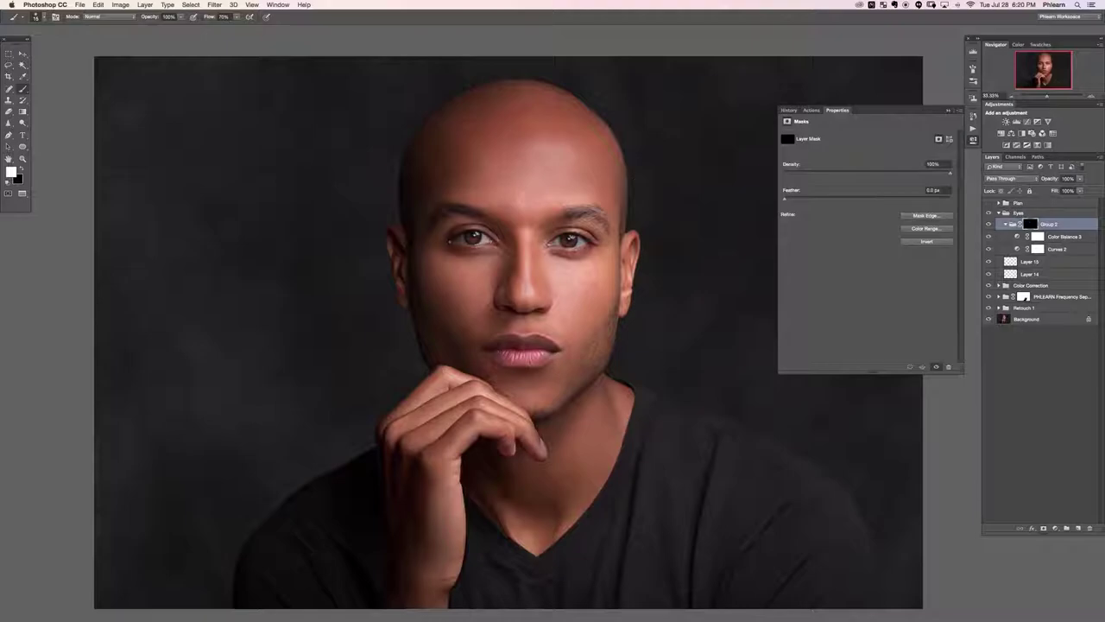
mouse_move(449, 264)
left_mouse_down()
mouse_move(495, 263)
mouse_move(456, 252)
left_mouse_up()
key("x")
key("x")
key("bracketleft")
key("x")
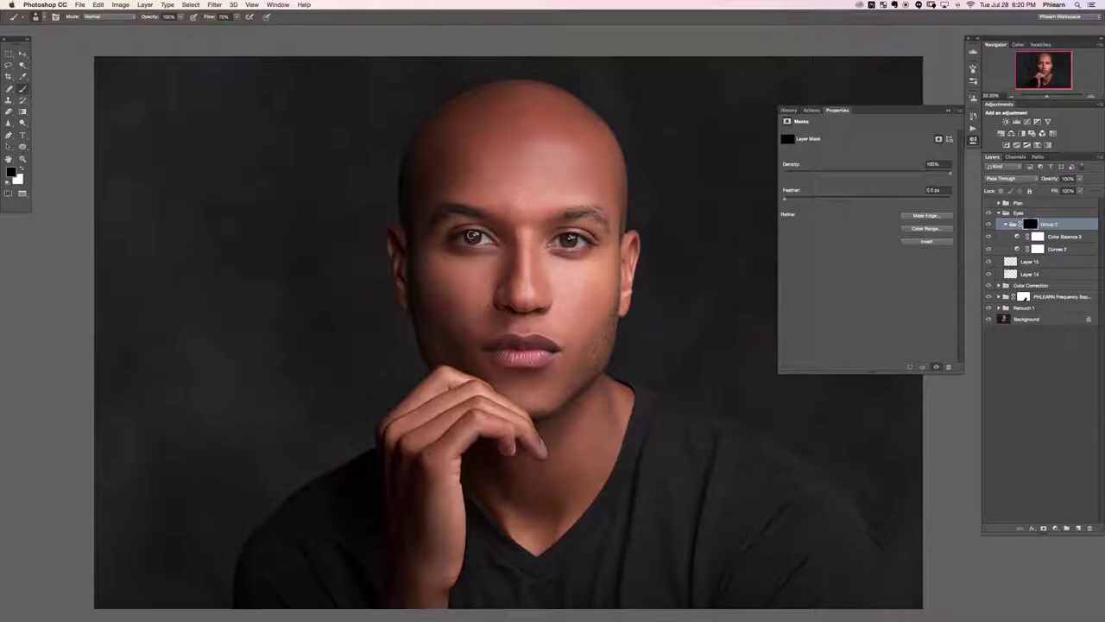
key("x")
key("x")
Step: Set the Color Balance layer's midtones to +44 red and +30 green to warm the irises
left_click(1064, 236)
mouse_move(868, 173)
left_mouse_down()
mouse_move(852, 174)
mouse_move(903, 156)
mouse_move(866, 172)
mouse_move(889, 171)
mouse_move(870, 168)
left_mouse_up()
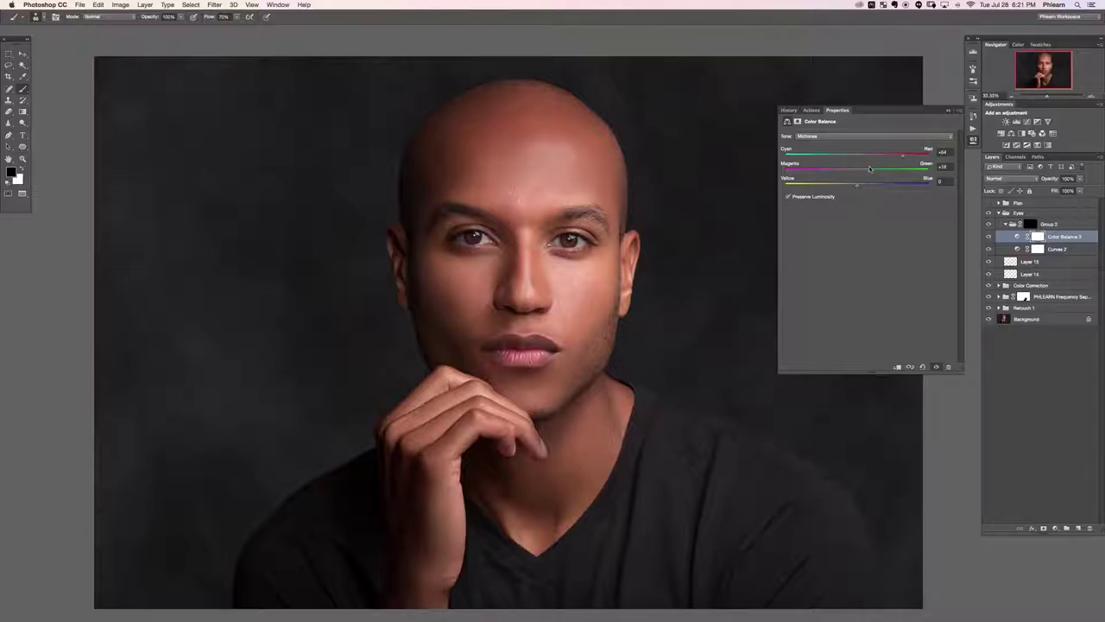
key("super+equal")
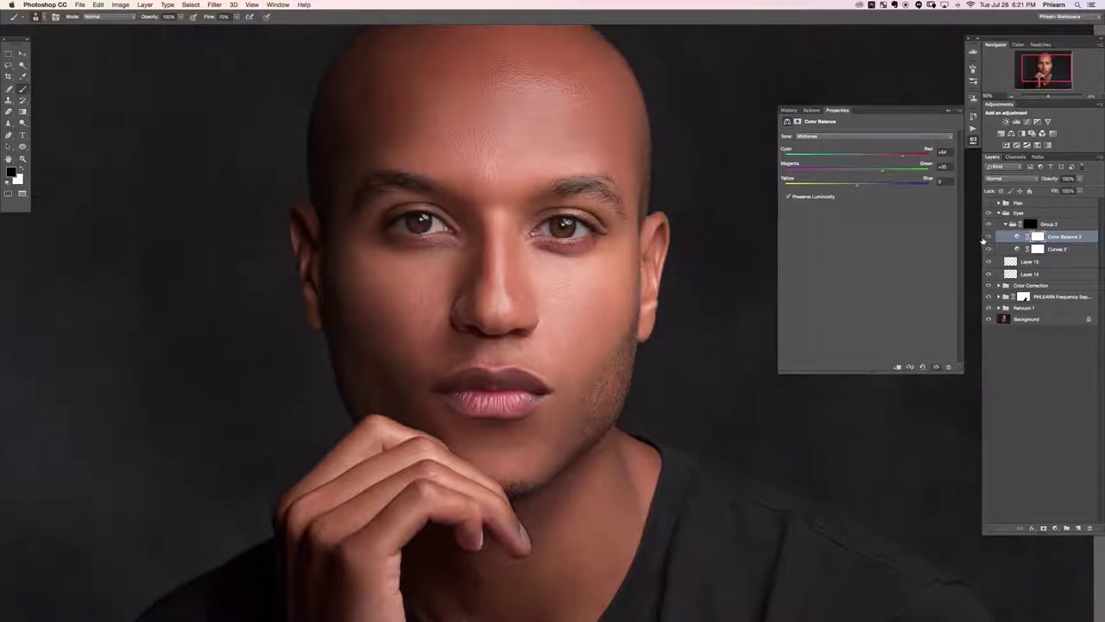
mouse_move(882, 170)
left_mouse_down()
mouse_move(902, 171)
mouse_move(851, 173)
mouse_move(896, 159)
mouse_move(881, 170)
left_mouse_up()
Step: Compare the portrait with the Color Balance layer hidden and shown, and with the Eyes group hidden and shown
left_click(988, 237)
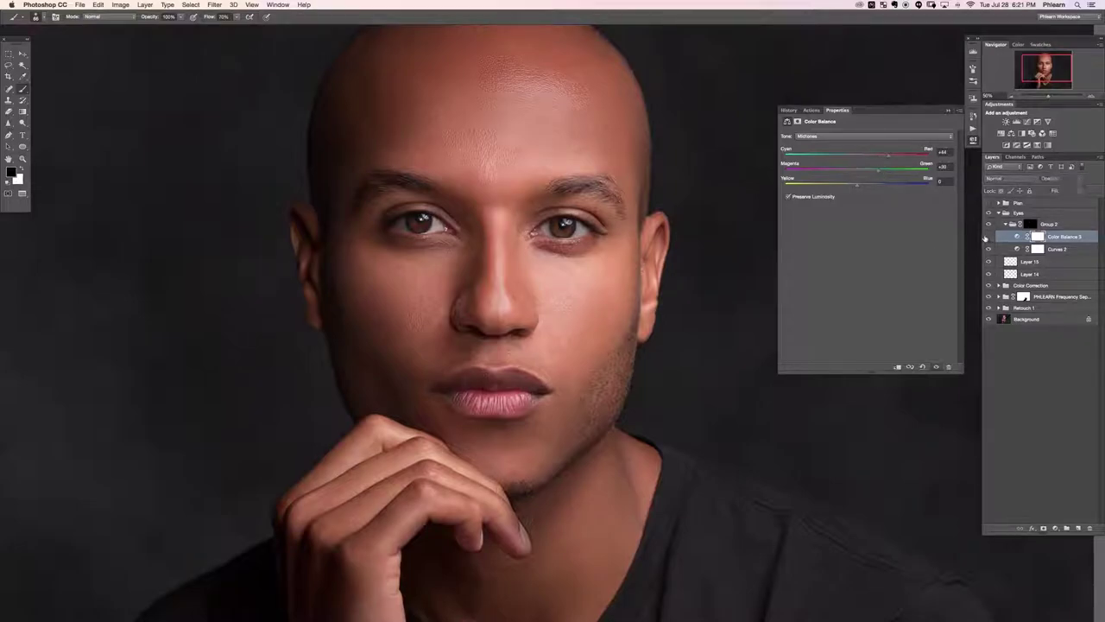
left_click(987, 237)
left_click(987, 238)
left_click(988, 239)
left_click(989, 236)
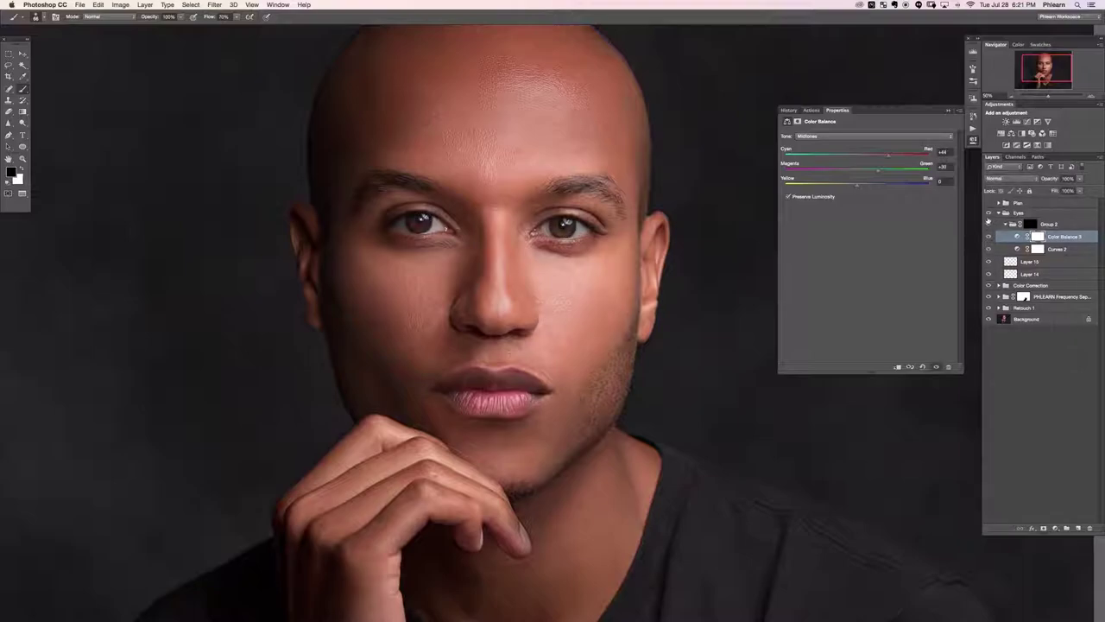
left_click(989, 218)
left_click(988, 218)
left_click(989, 218)
left_click(988, 216)
Step: Collapse the masked iris adjustment group and add a new empty layer above it in the Eyes group
left_click(1029, 223)
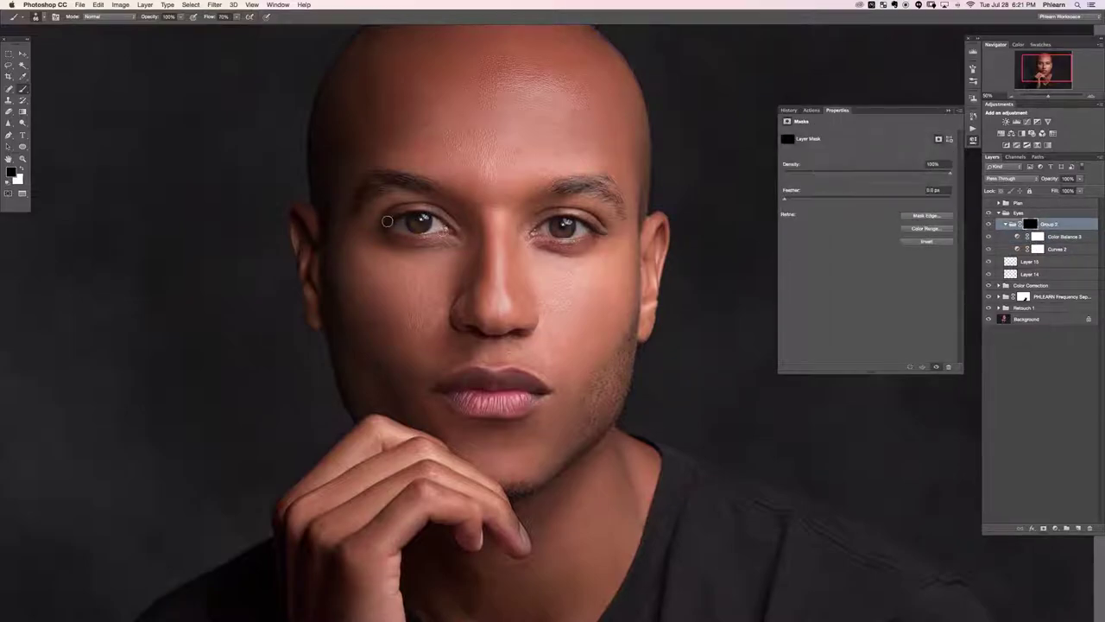
key("bracketright")
key("bracketright")
key("bracketright")
key("bracketright")
key("bracketright")
key("bracketright")
left_click(1006, 224)
key("super+shift+alt+n")
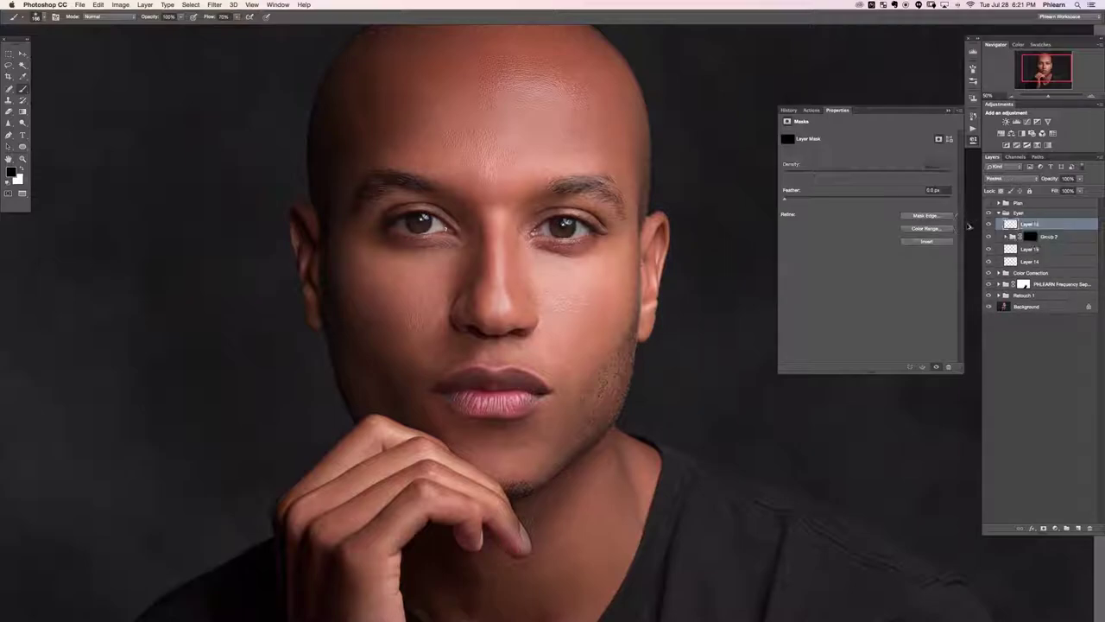
Step: Clone brow hair into the shaded eyebrow's sparse area on the new layer, with the Clone Stamp sampling Current & Below
key("super+equal")
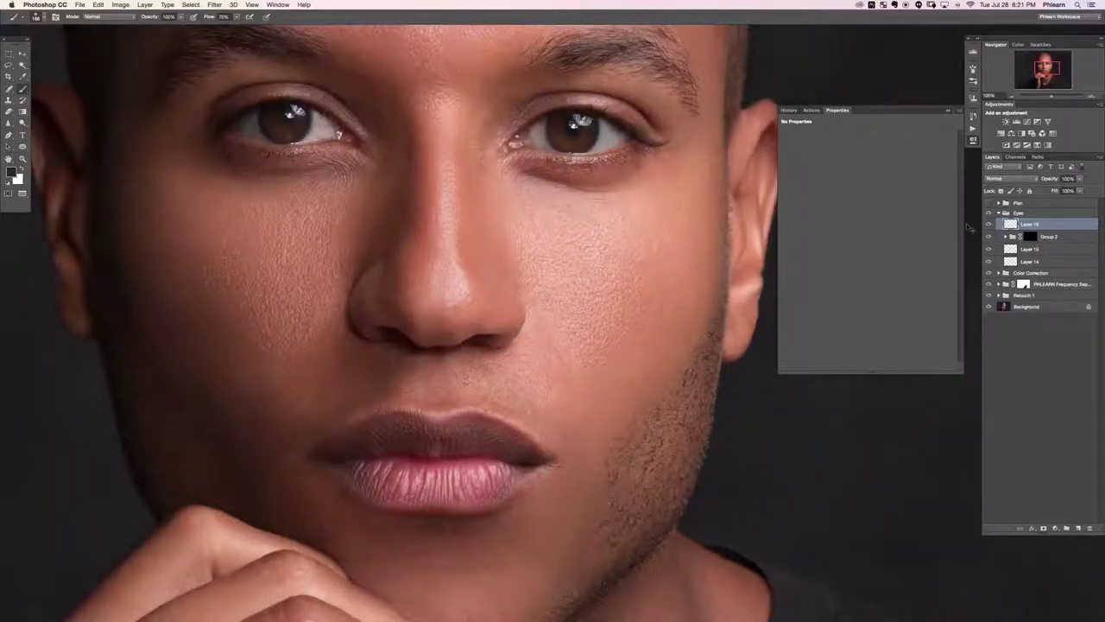
key("super+equal")
key("super+minus")
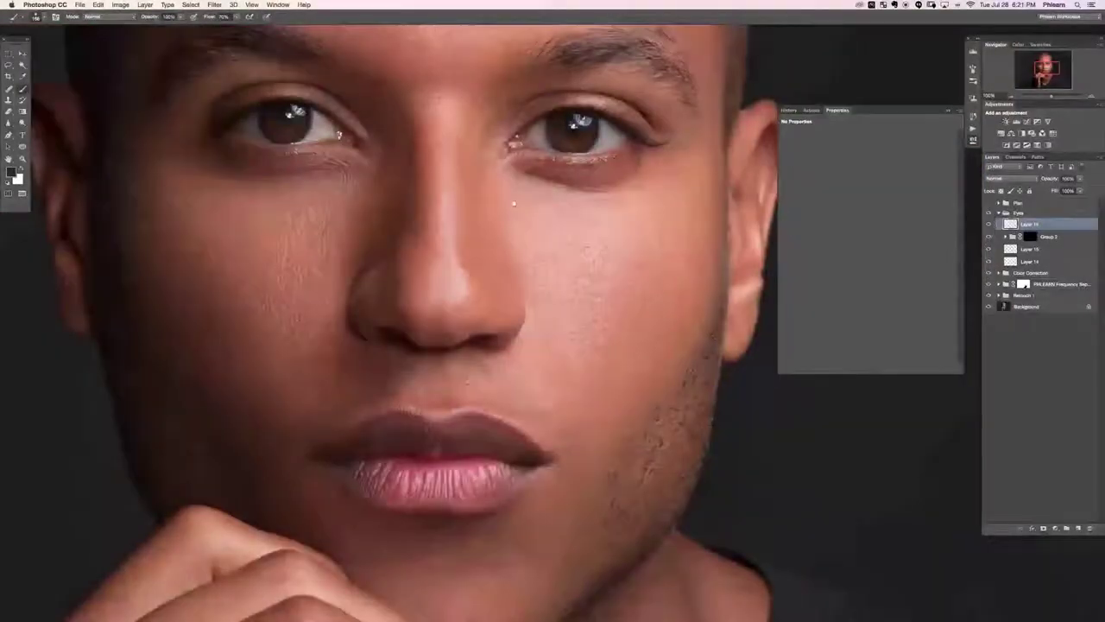
scroll(499, 310, "up", 3)
left_click_drag(498, 309, 504, 372)
key("s")
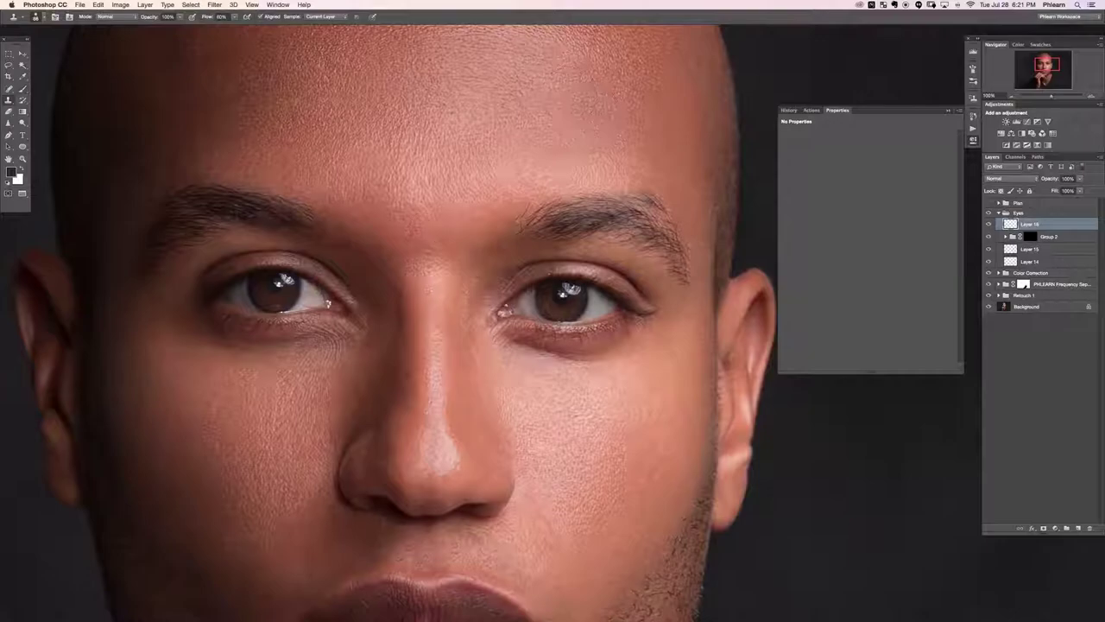
mouse_move(216, 221)
left_mouse_down()
mouse_move(291, 214)
mouse_move(332, 189)
left_mouse_up()
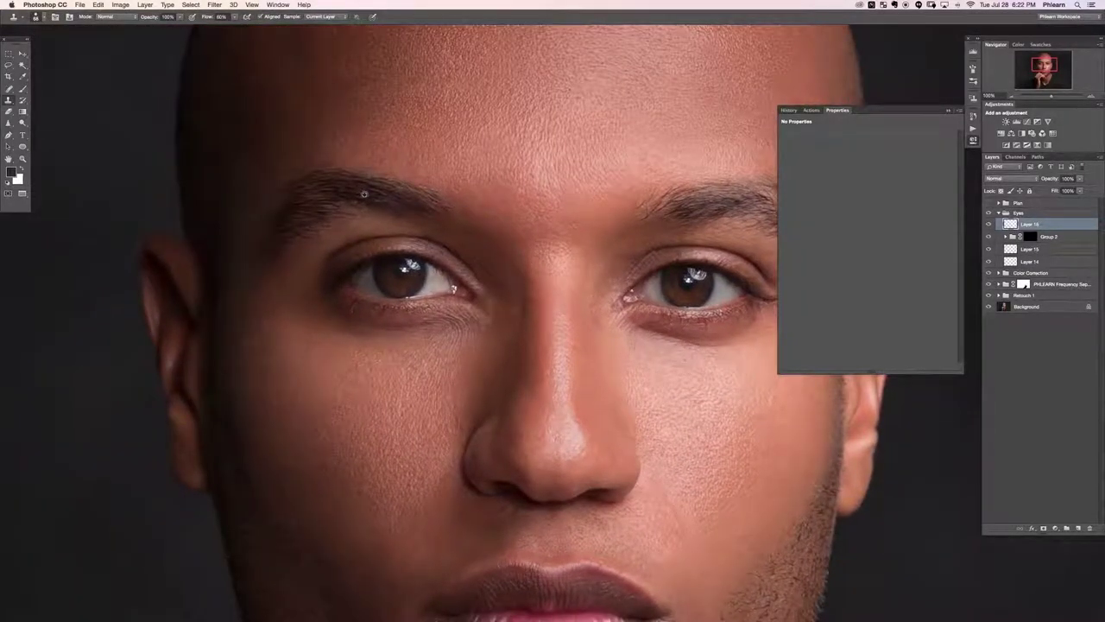
left_click(366, 195, "alt")
left_click(367, 195, "alt")
mouse_move(320, 192)
left_mouse_down()
mouse_move(308, 190)
mouse_move(320, 184)
left_mouse_up()
left_click(321, 16)
left_click(330, 23)
mouse_move(322, 188)
left_mouse_down()
mouse_move(305, 184)
mouse_move(314, 193)
left_mouse_up()
Step: Compare the shaded eyebrow with the cloned layer hidden and shown, and set that layer's blend mode to Darken
left_click(989, 223)
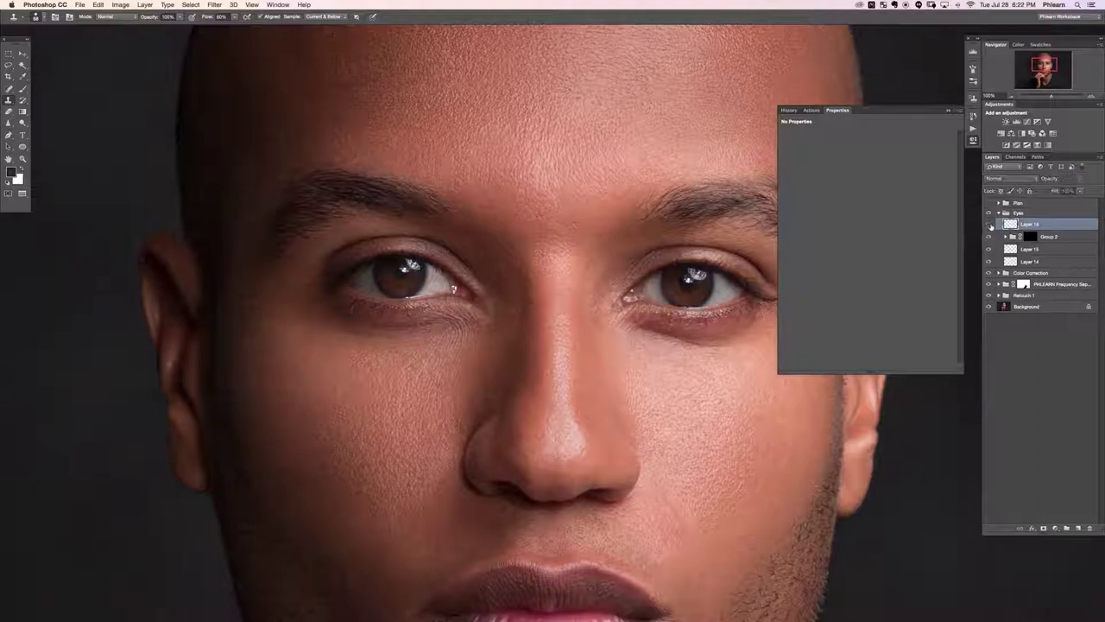
left_click(988, 223)
left_click(988, 223)
left_click(989, 225)
left_click(1001, 178)
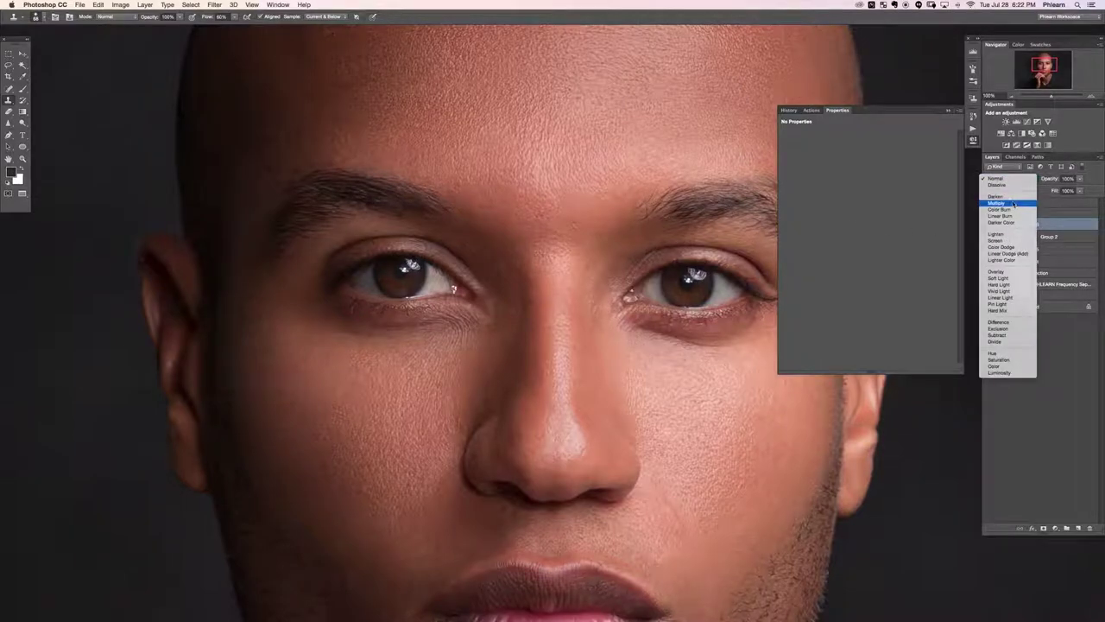
left_click(1008, 198)
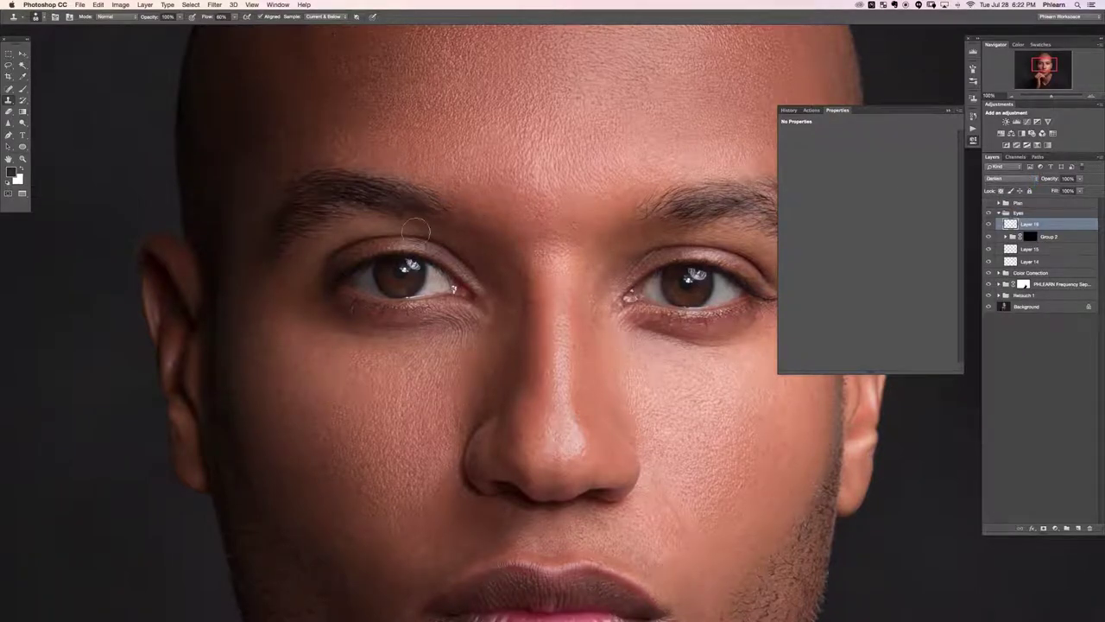
Step: Continue cloning hair along the upper part of the shaded eyebrow on the Darken layer
key("v")
mouse_move(421, 223)
left_mouse_down()
mouse_move(466, 200)
mouse_move(393, 249)
left_mouse_up()
key("x")
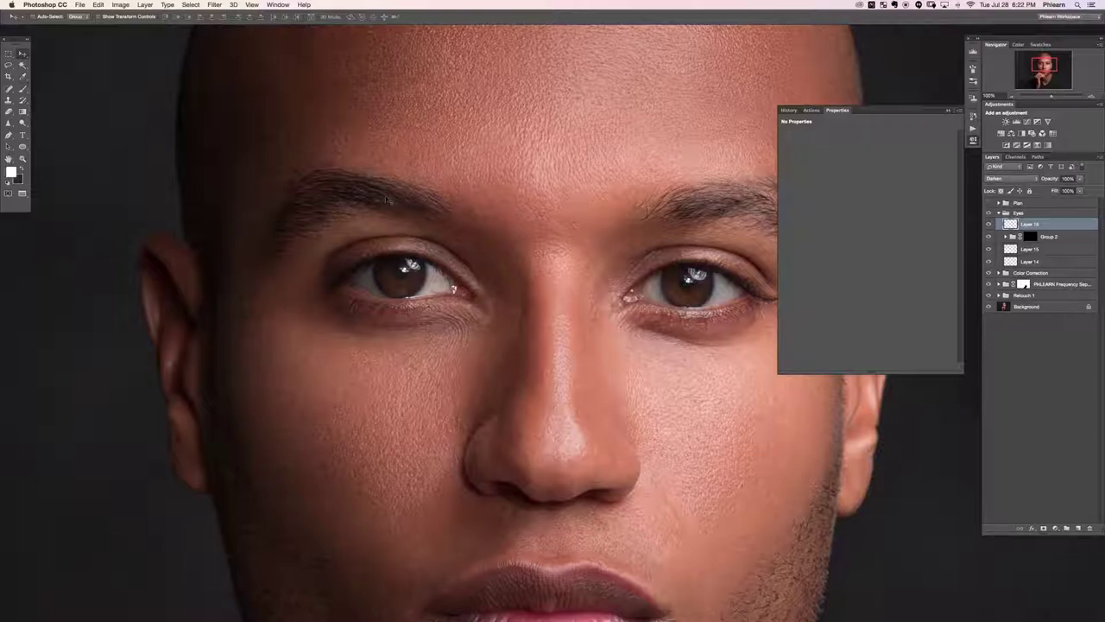
key("s")
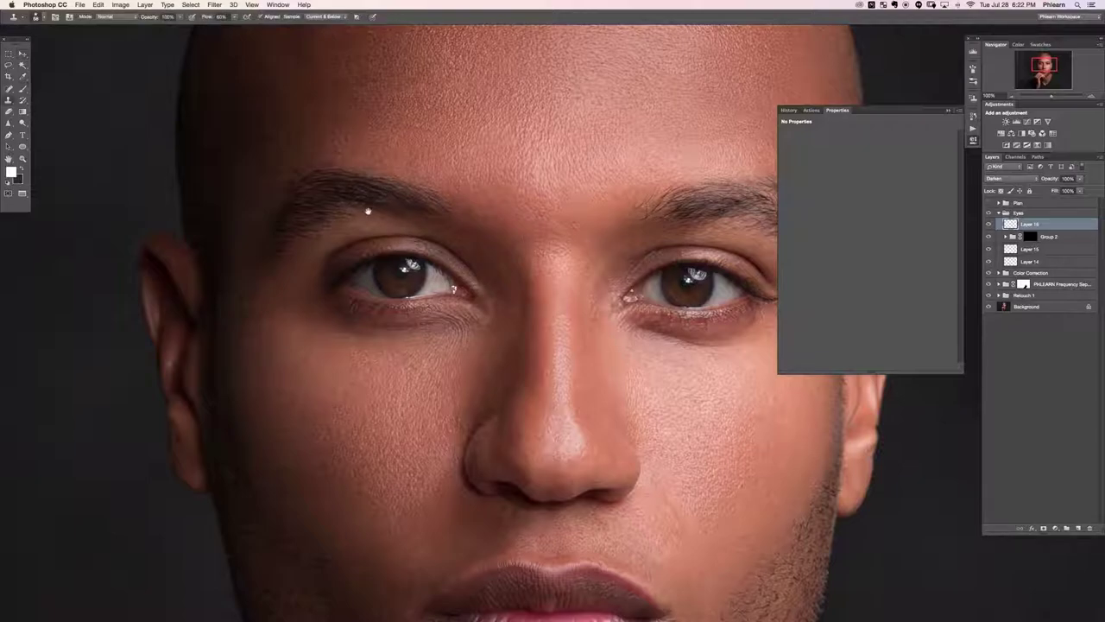
mouse_move(368, 210)
left_mouse_down()
mouse_move(383, 205)
mouse_move(350, 198)
mouse_move(371, 193)
left_mouse_up()
left_click(376, 192, "alt")
left_click(389, 194, "alt")
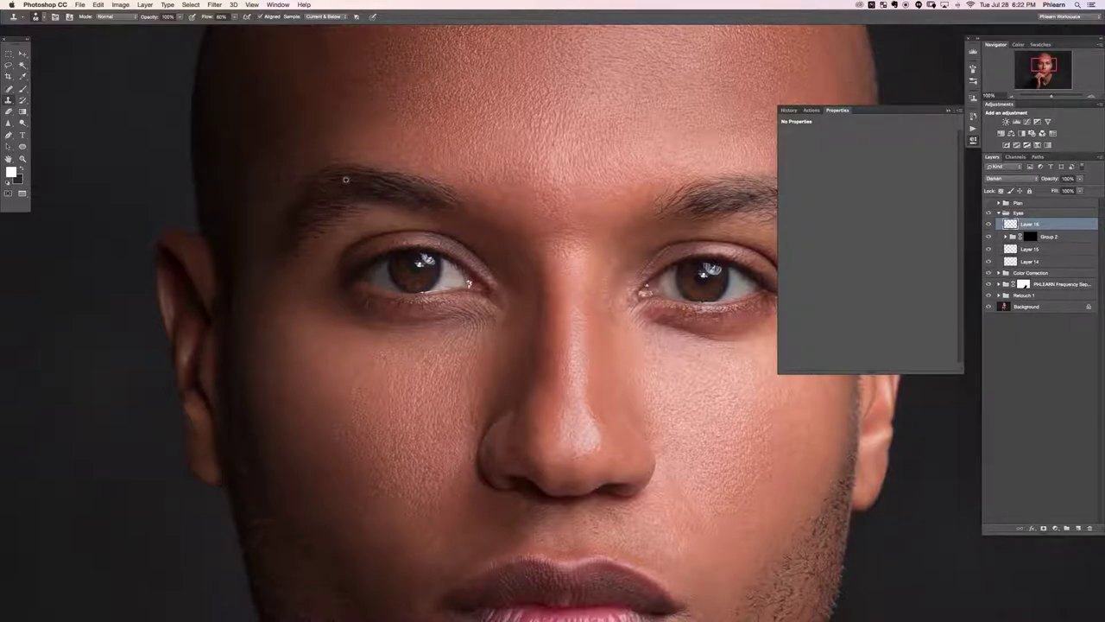
Step: Fill in the outer end of the shaded eyebrow using repeated Clone Stamp samples from its denser middle
key("super+minus")
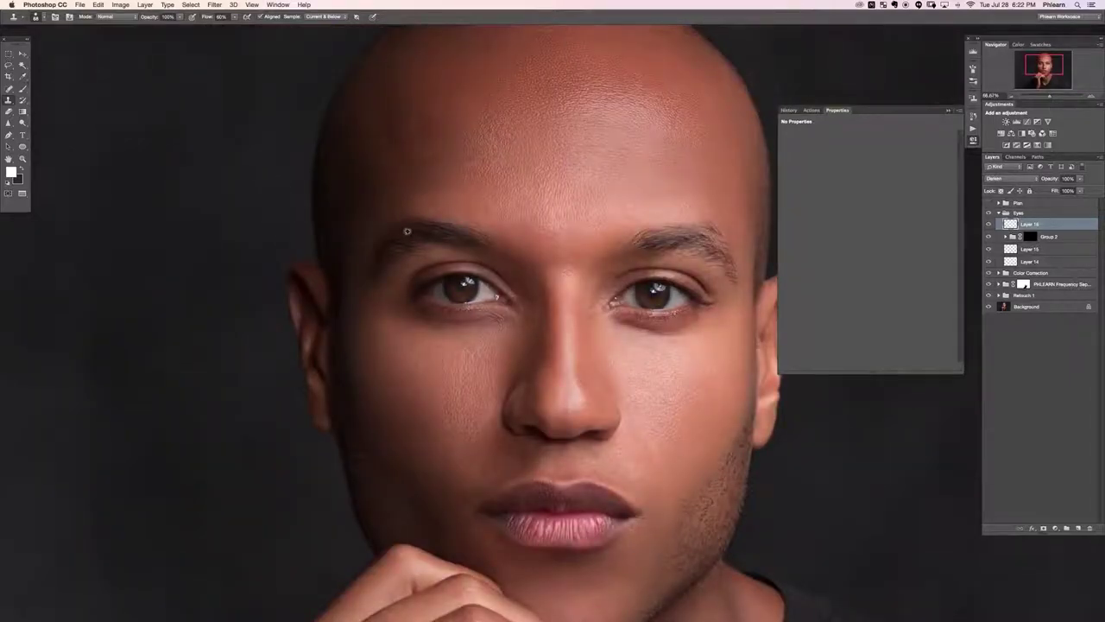
mouse_move(388, 237)
left_mouse_down()
mouse_move(381, 254)
mouse_move(399, 221)
mouse_move(410, 224)
left_mouse_up()
left_click(405, 232, "alt")
left_click_drag(516, 339, 438, 332)
left_click(330, 235, "alt")
left_click_drag(321, 248, 318, 251)
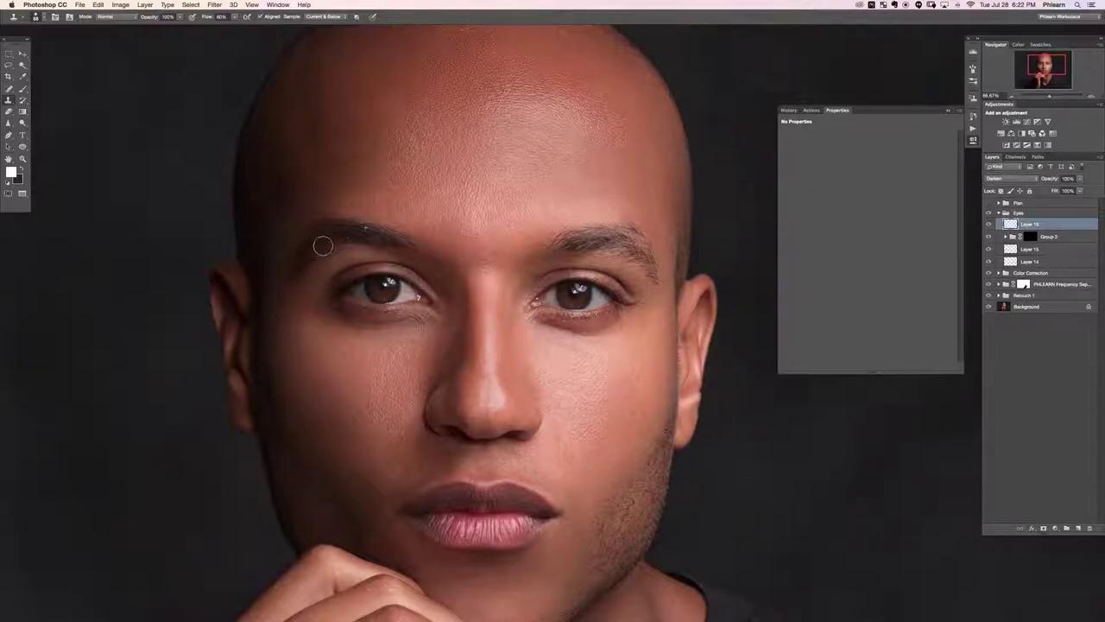
left_click(354, 236, "alt")
mouse_move(323, 246)
left_mouse_down()
mouse_move(306, 254)
mouse_move(333, 233)
mouse_move(310, 239)
left_mouse_up()
left_click(346, 234, "alt")
left_click(343, 234, "alt")
left_click(356, 232, "alt")
left_click(352, 231, "alt")
left_click(356, 234, "alt")
left_click(363, 234, "alt")
left_click_drag(435, 304, 407, 259)
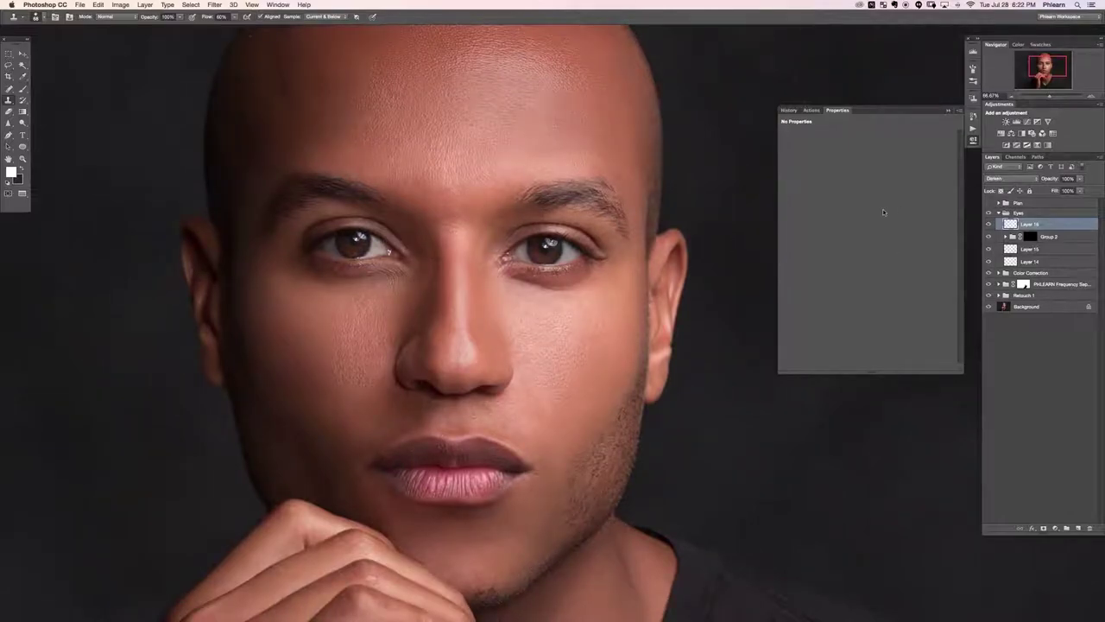
Step: Compare the shaded eyebrow with the cloned layer hidden and shown
key("super+comma")
key("super+comma")
key("super+comma")
key("super+slash")
key("super+slash")
key("super+slash")
key("super+slash")
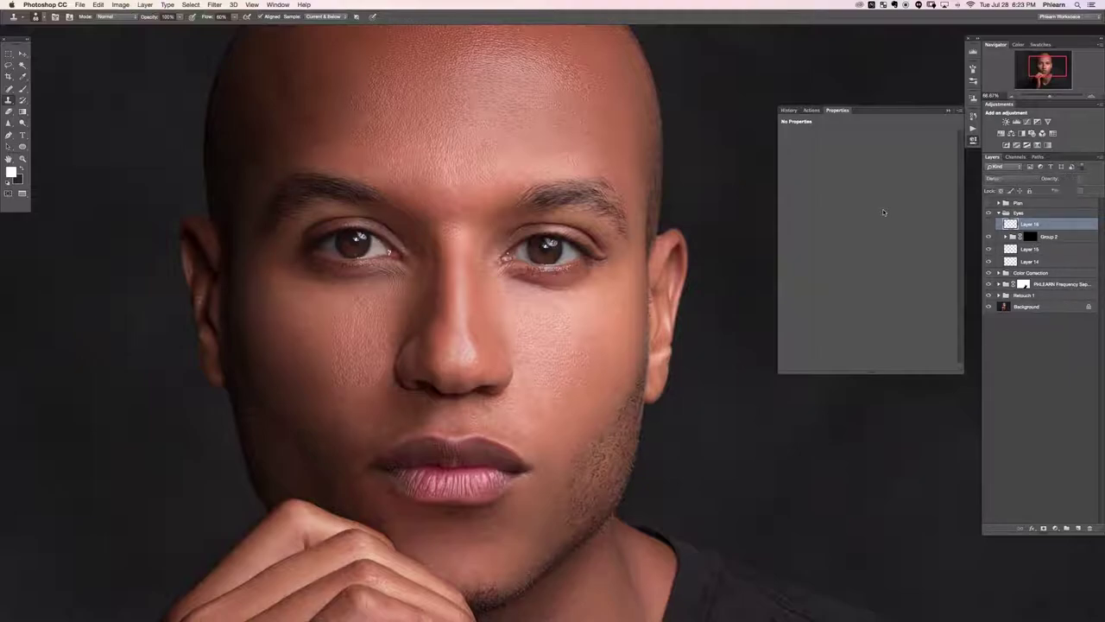
Step: Add another new layer at the top of the Eyes group and set its blend mode to Darken
key("super+alt+shift+n")
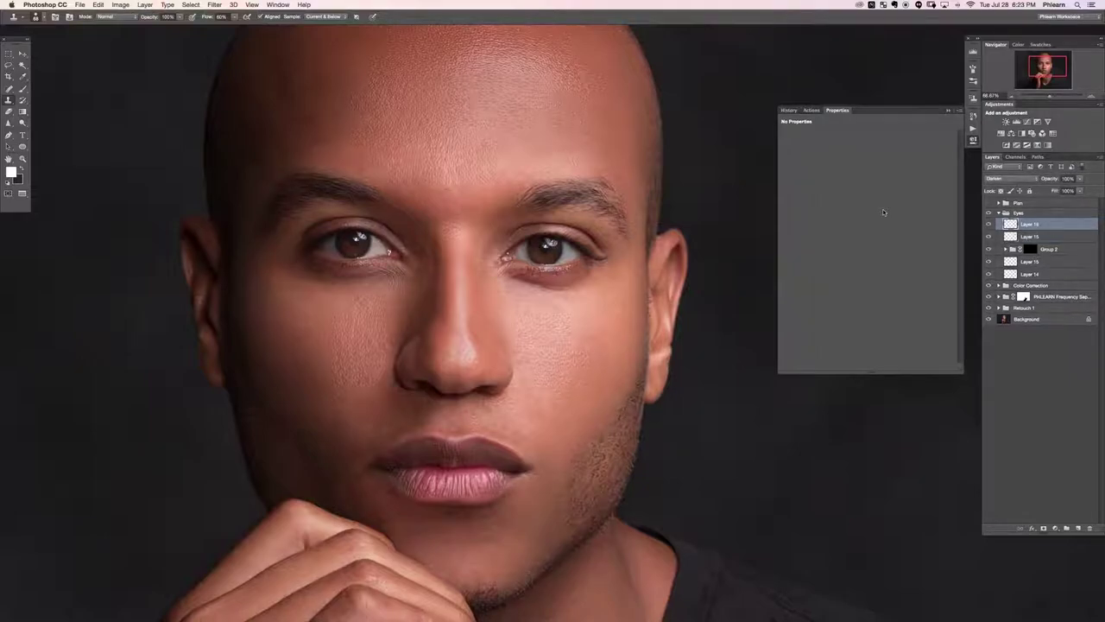
left_click_drag(506, 376, 407, 415)
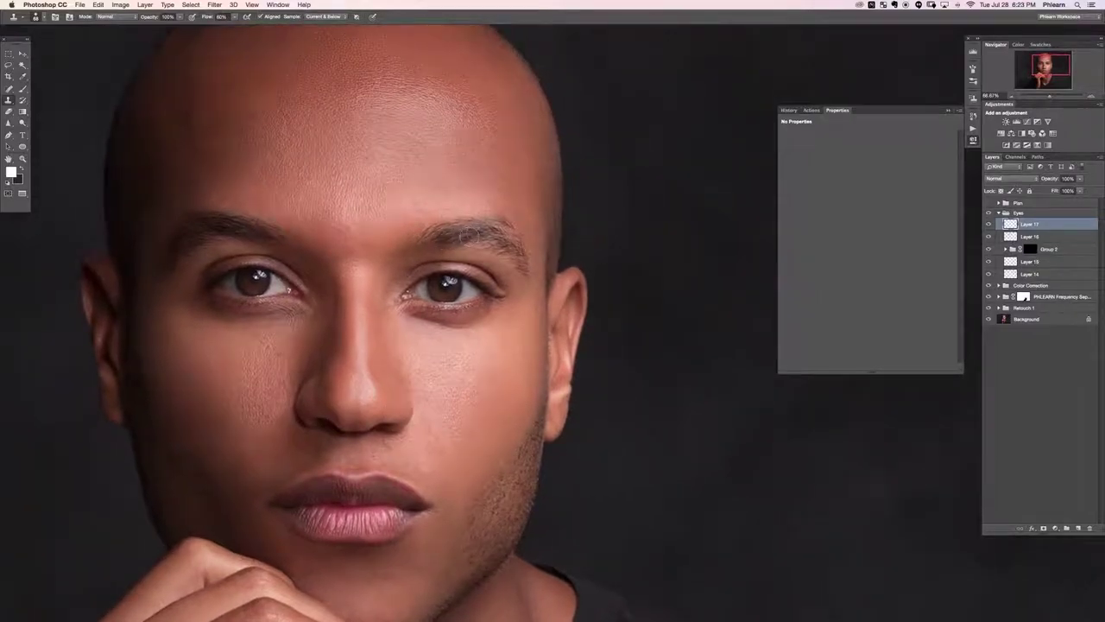
left_click(1004, 180)
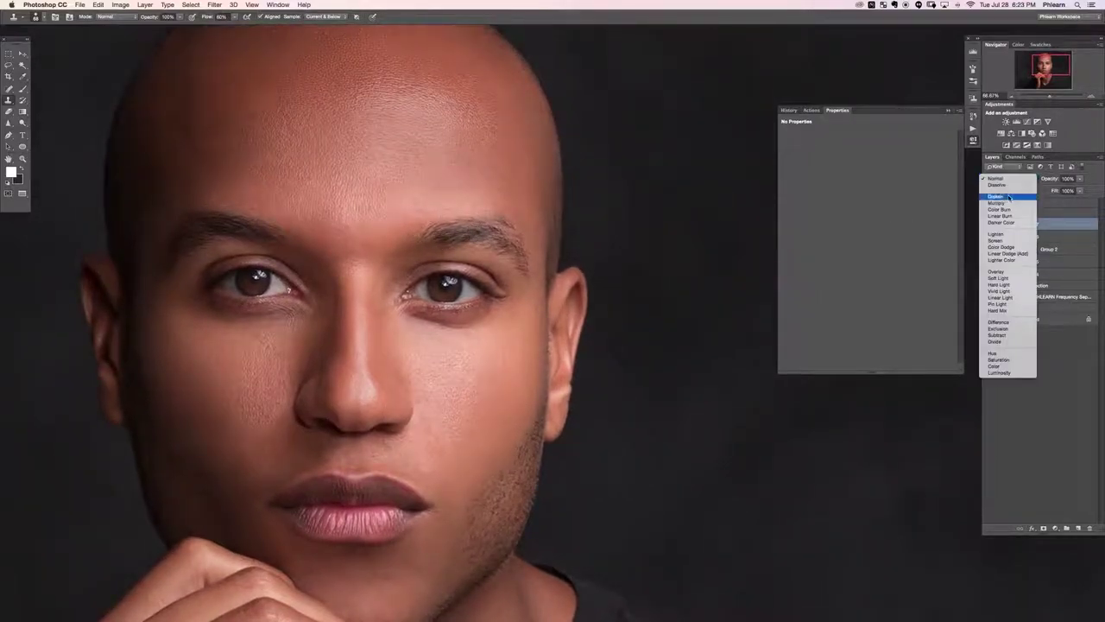
left_click(1002, 196)
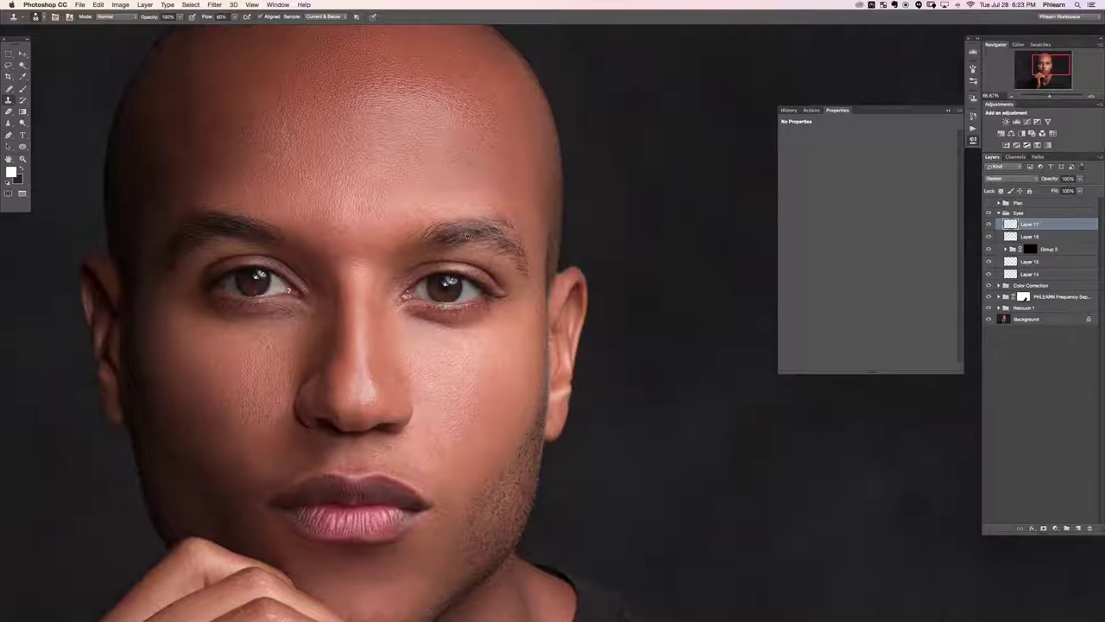
Step: Clone denser brow hair toward the outer end of the lit eyebrow, undoing the first stroke and resampling closer to the end
left_click(459, 233, "alt")
mouse_move(476, 232)
left_mouse_down()
mouse_move(467, 233)
mouse_move(511, 246)
mouse_move(501, 232)
mouse_move(519, 249)
mouse_move(499, 228)
left_mouse_up()
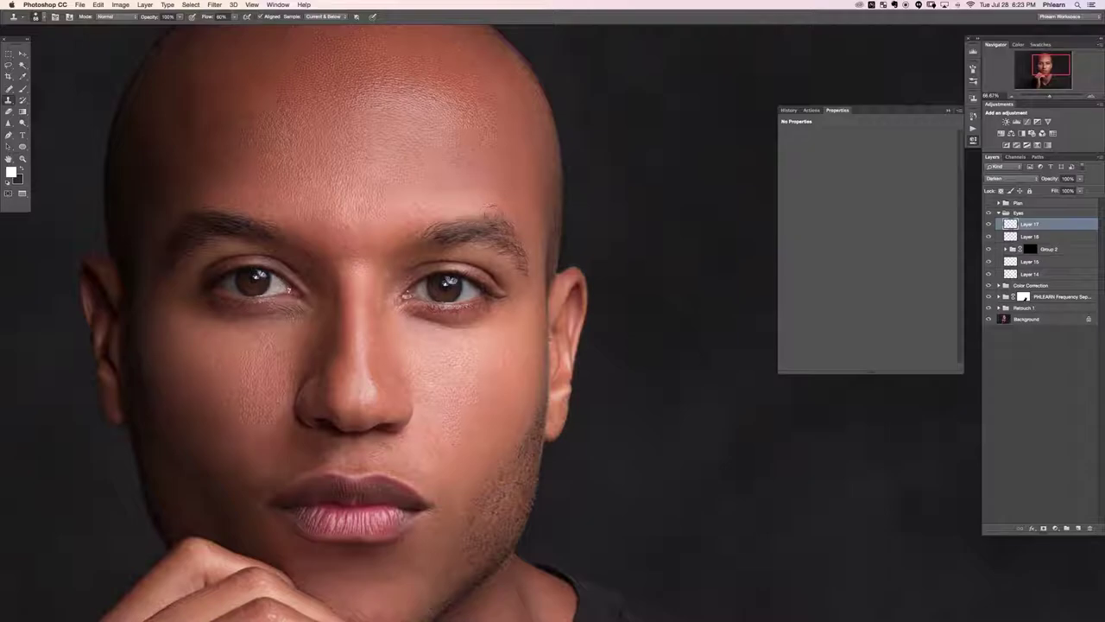
key("super+z")
left_click(493, 232, "alt")
left_click_drag(513, 239, 517, 246)
Step: Add a new layer at the top of the Eyes group and switch to the Brush tool with the dark foreground color
scroll(524, 250, "up", 3)
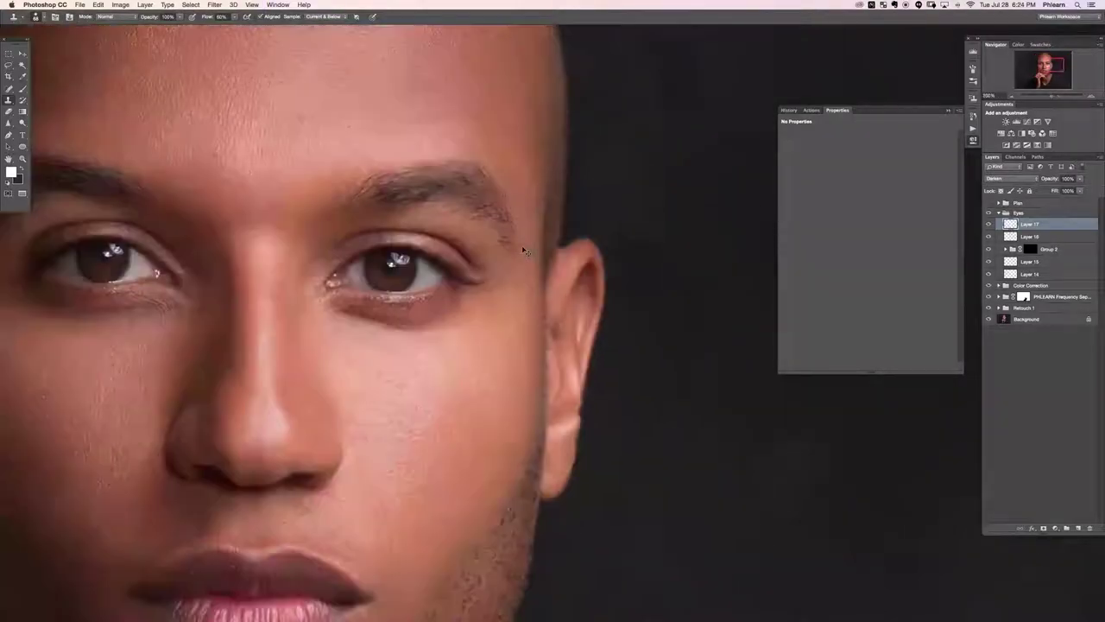
scroll(523, 251, "down", 2)
key("super+plus")
mouse_move(441, 196)
left_mouse_down()
mouse_move(448, 229)
mouse_move(468, 243)
left_mouse_up()
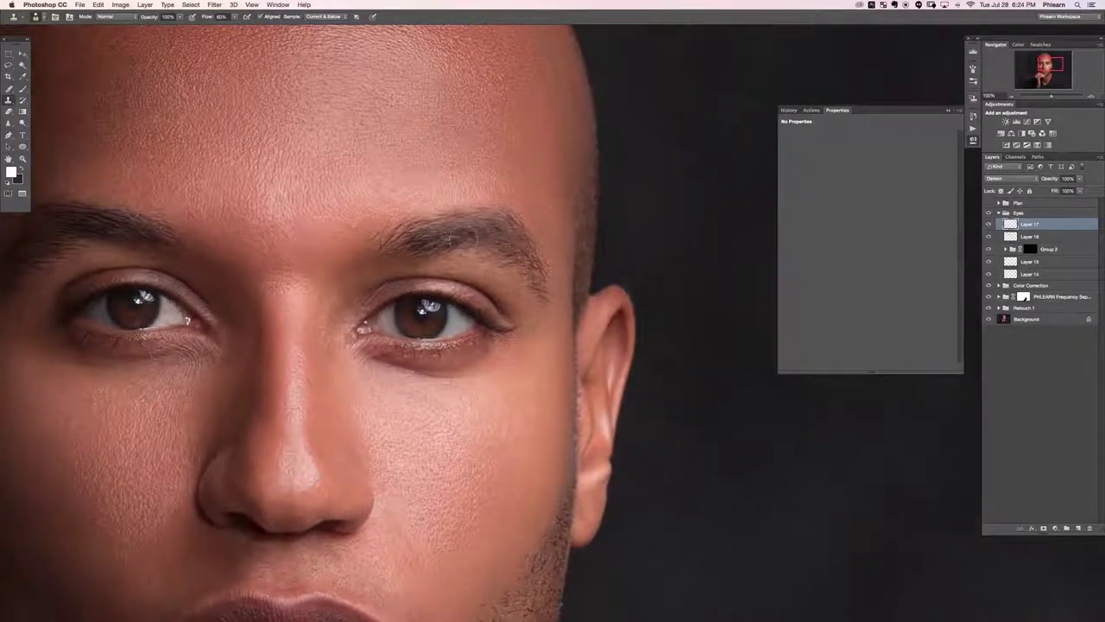
key("ctrl+shift+alt+n")
scroll(669, 275, "up", 2)
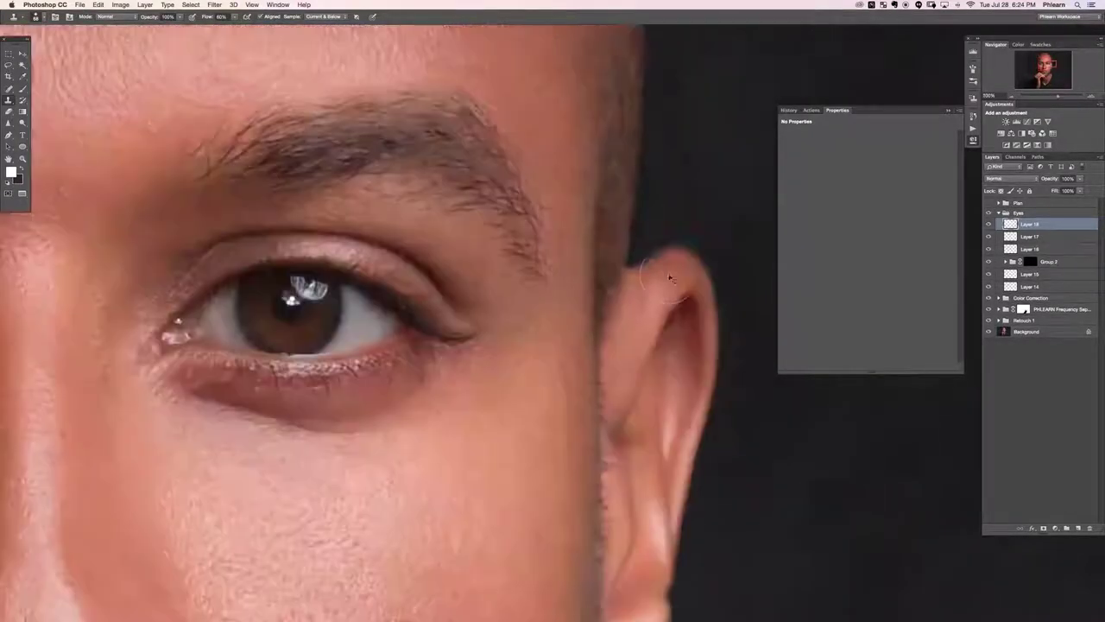
scroll(669, 274, "up", 3)
scroll(668, 274, "left", 2)
key("b")
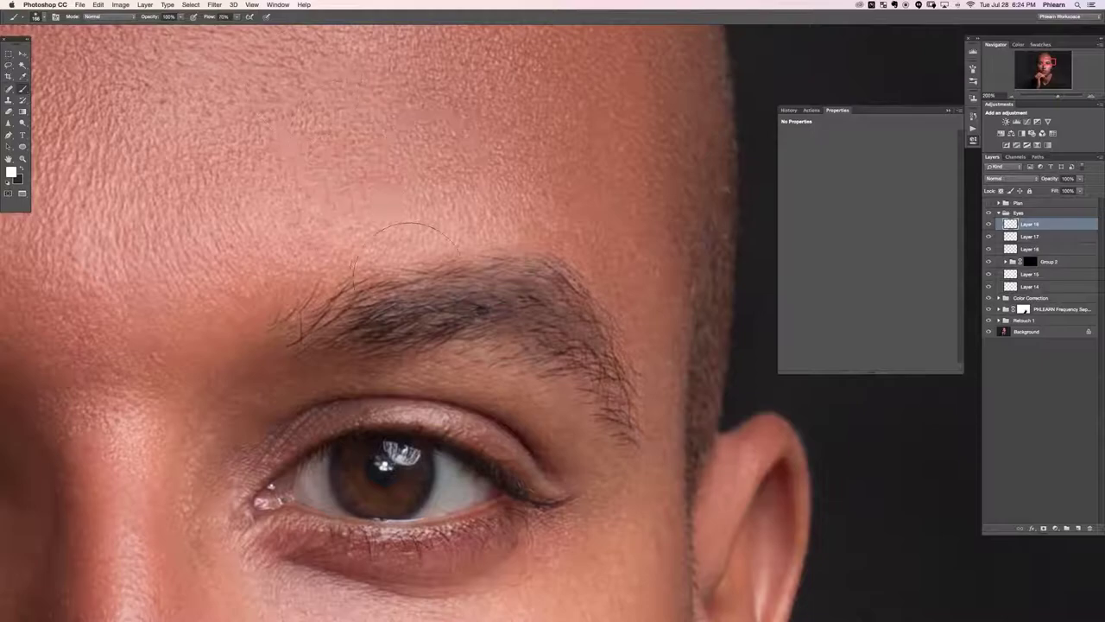
key("x")
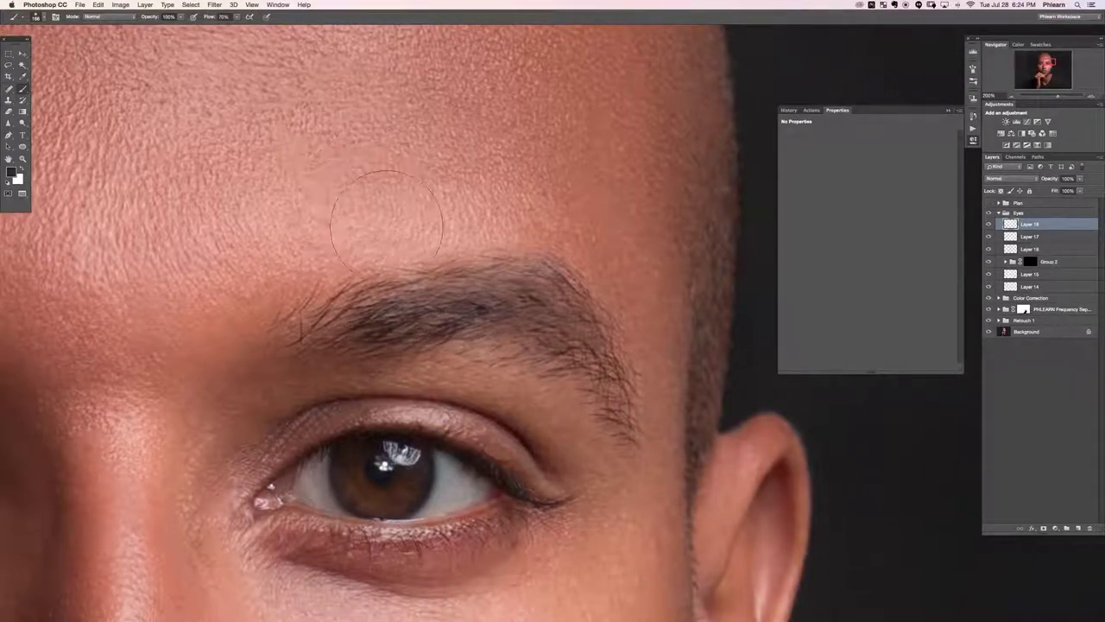
Step: Adjust the brush hardness and shrink the brush to a hair-thin tip
mouse_move(381, 227)
left_mouse_down()
mouse_move(354, 272)
mouse_move(352, 313)
left_mouse_up()
left_click_drag(362, 189, 349, 185)
right_click(351, 183)
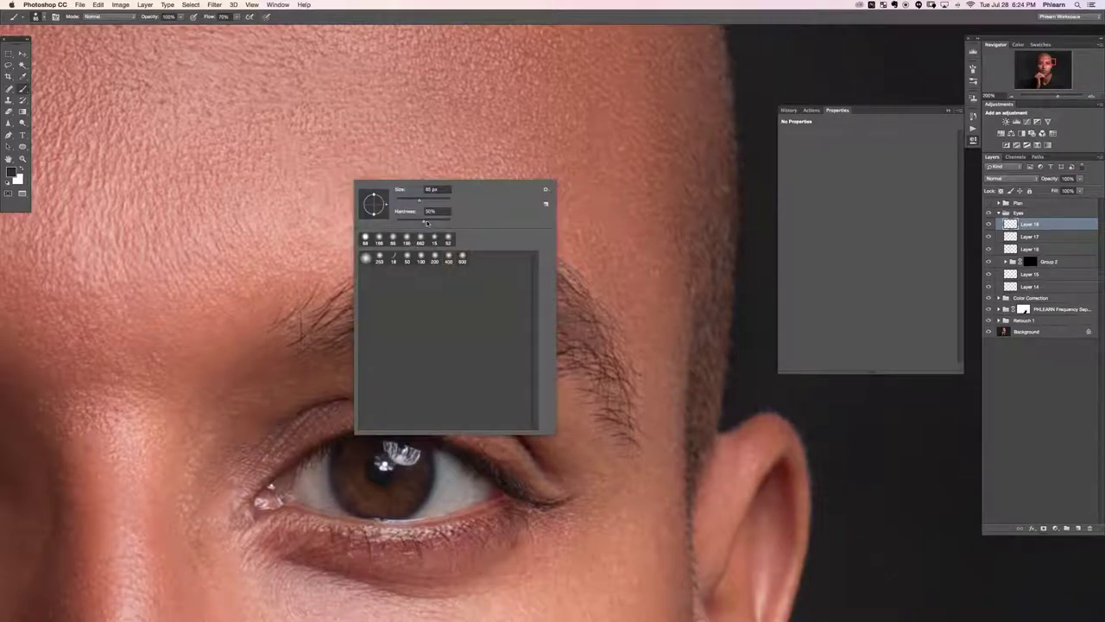
left_click_drag(425, 222, 421, 223)
key("Return")
left_click_drag(388, 267, 355, 268)
Step: Try painting thin dark hair strokes above and around the inner end of the lit eyebrow
mouse_move(402, 239)
left_mouse_down()
mouse_move(356, 262)
mouse_move(447, 235)
left_mouse_up()
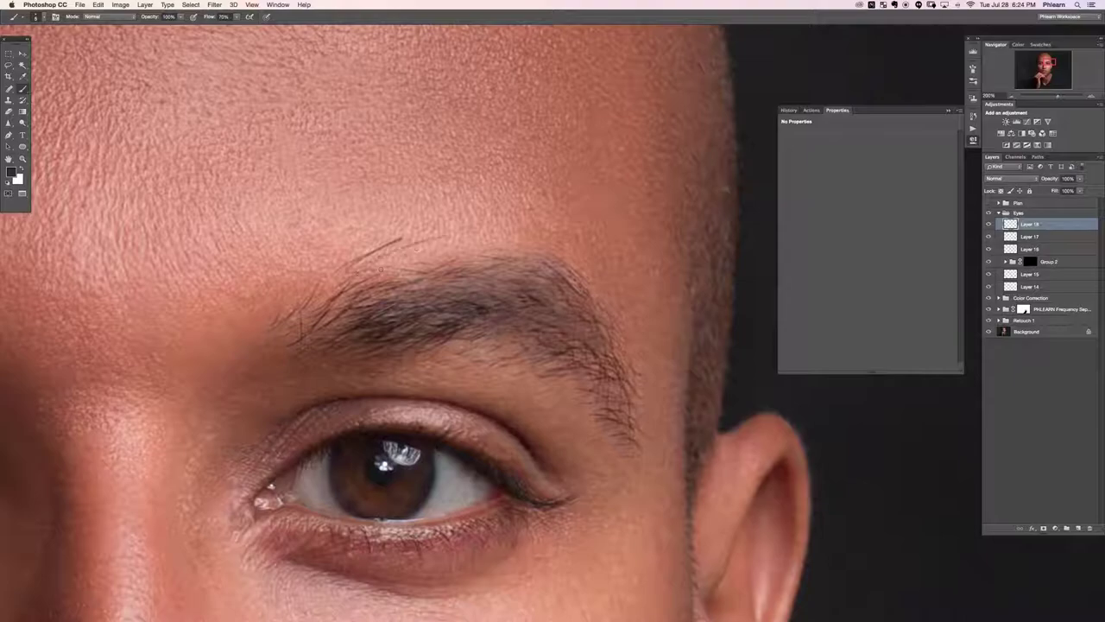
left_click_drag(357, 274, 401, 248)
left_click_drag(405, 251, 433, 239)
left_click_drag(368, 274, 426, 252)
left_click_drag(407, 276, 438, 263)
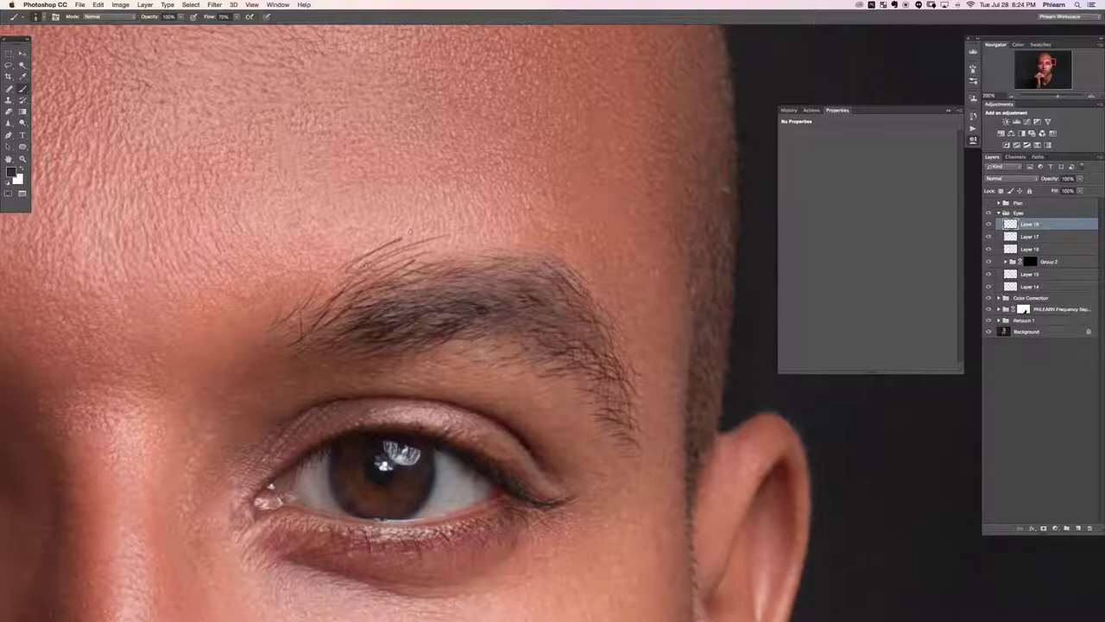
mouse_move(328, 274)
left_mouse_down()
mouse_move(380, 229)
mouse_move(368, 225)
left_mouse_up()
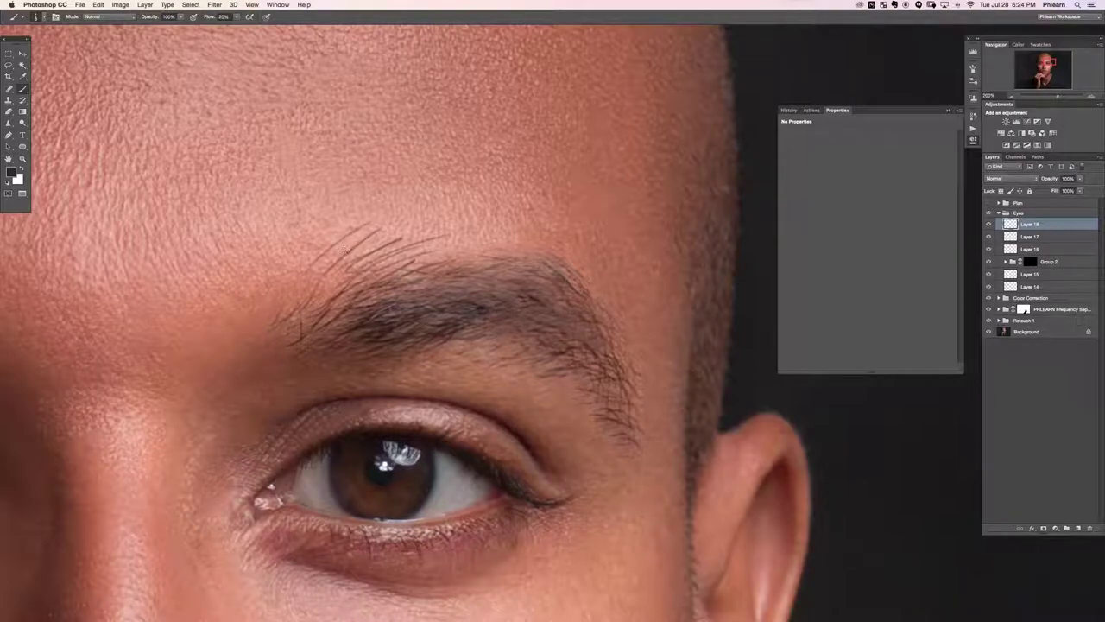
left_click_drag(282, 292, 322, 266)
left_click_drag(276, 325, 313, 286)
mouse_move(273, 354)
left_mouse_down()
mouse_move(299, 307)
mouse_move(300, 319)
left_mouse_up()
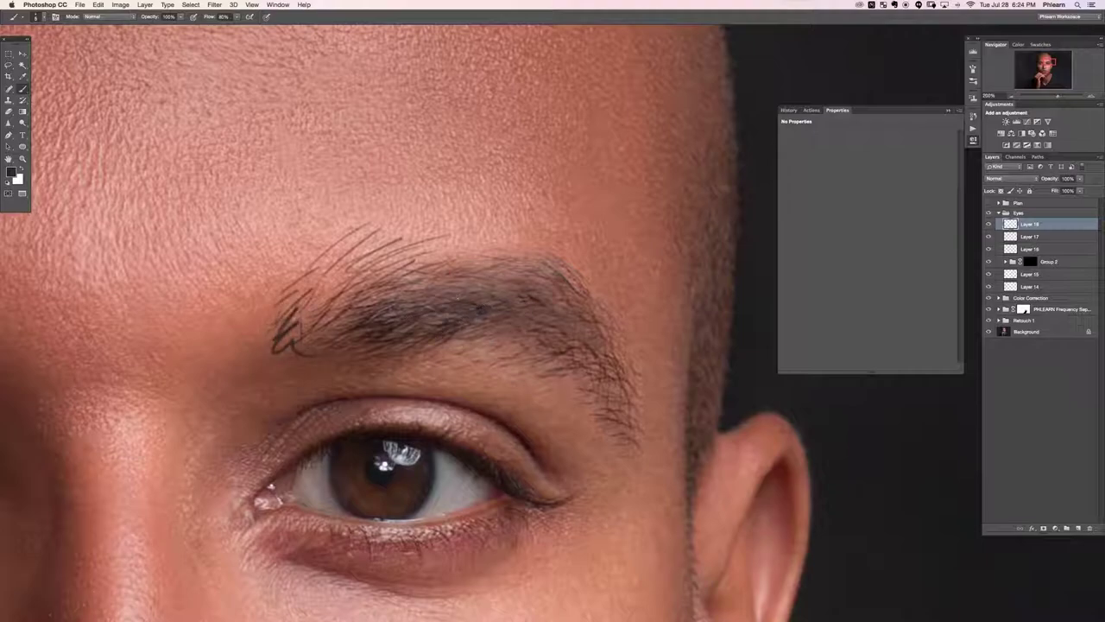
Step: Try adding bolder dark strokes and a white stroke along the middle of the lit eyebrow, swapping foreground and background colors
left_click_drag(461, 289, 501, 265)
mouse_move(467, 287)
left_mouse_down()
mouse_move(511, 264)
mouse_move(530, 274)
left_mouse_up()
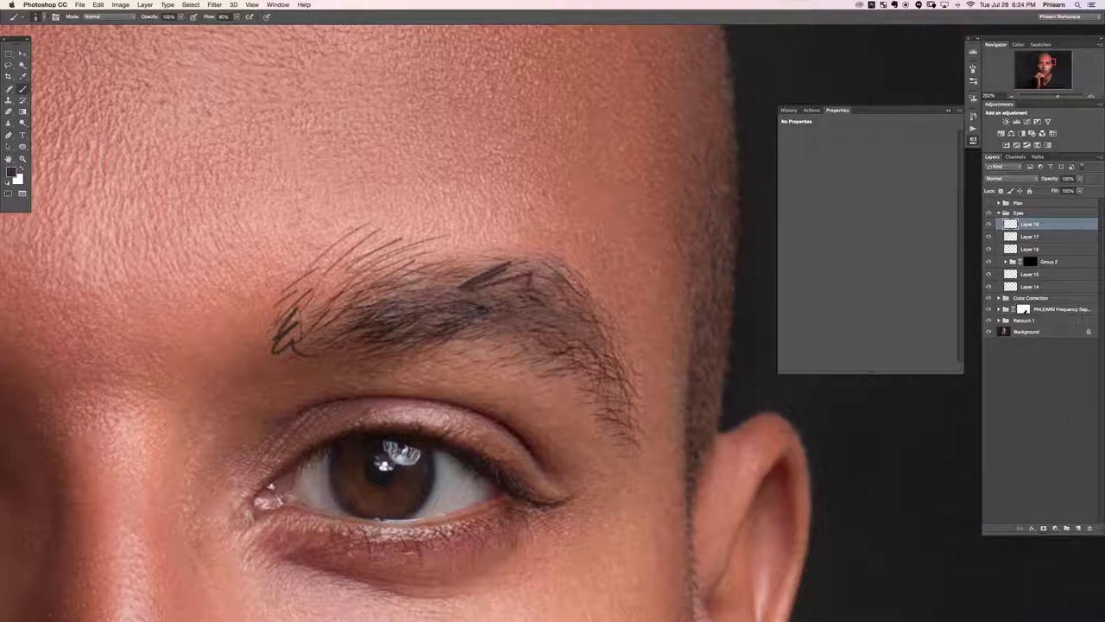
key("x")
mouse_move(411, 246)
left_mouse_down()
mouse_move(456, 237)
mouse_move(467, 251)
mouse_move(421, 257)
mouse_move(496, 247)
left_mouse_up()
key("x")
left_click_drag(469, 256, 510, 252)
left_click_drag(445, 273, 471, 257)
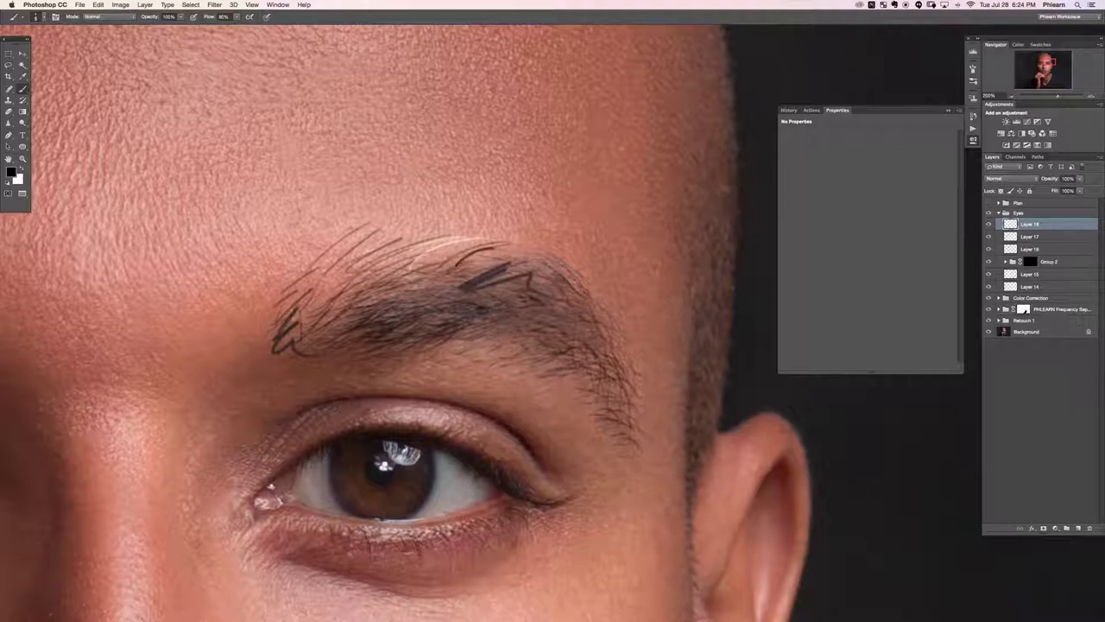
left_click_drag(482, 309, 510, 303)
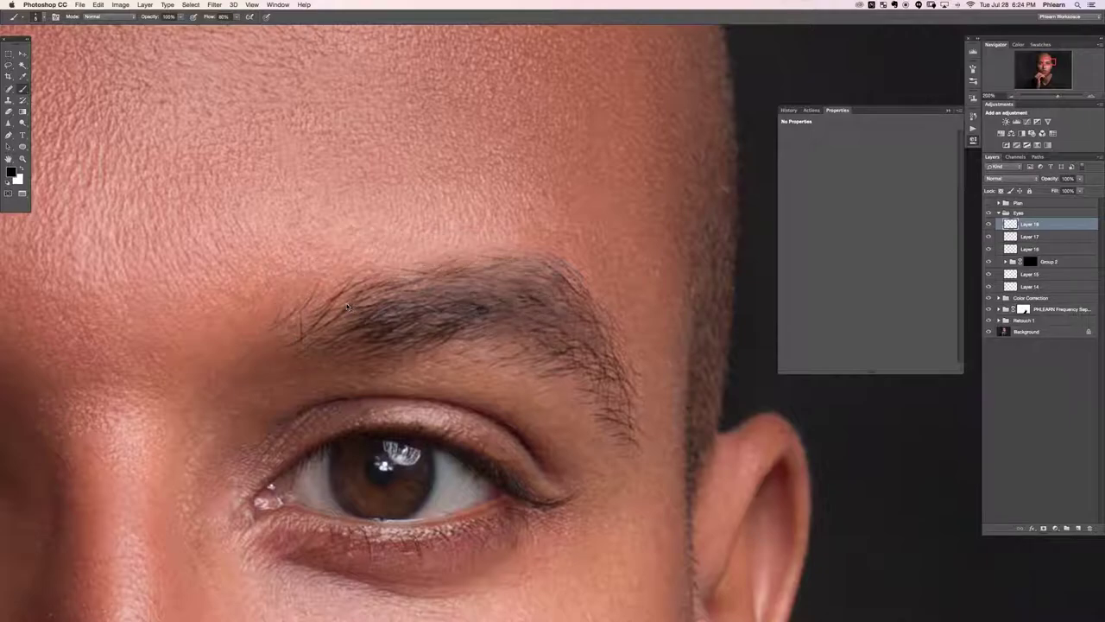
key("super+minus")
left_click_drag(402, 331, 399, 306)
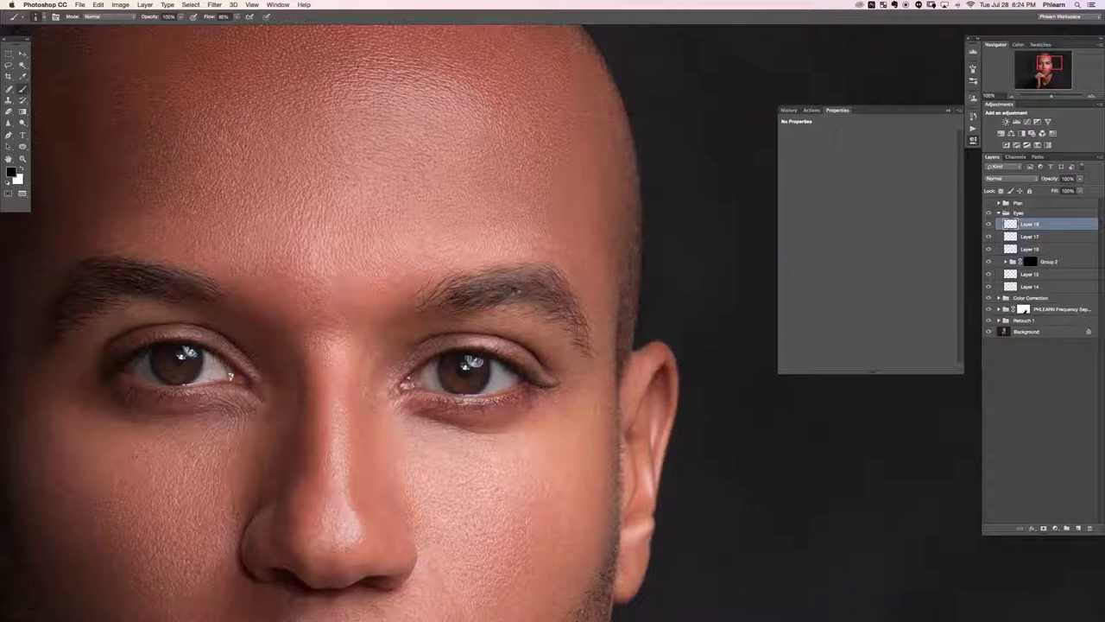
Step: Erase excess hair strokes on the lit eyebrow and fill its gaps with fine brush strokes in colors sampled from the brow
key("e")
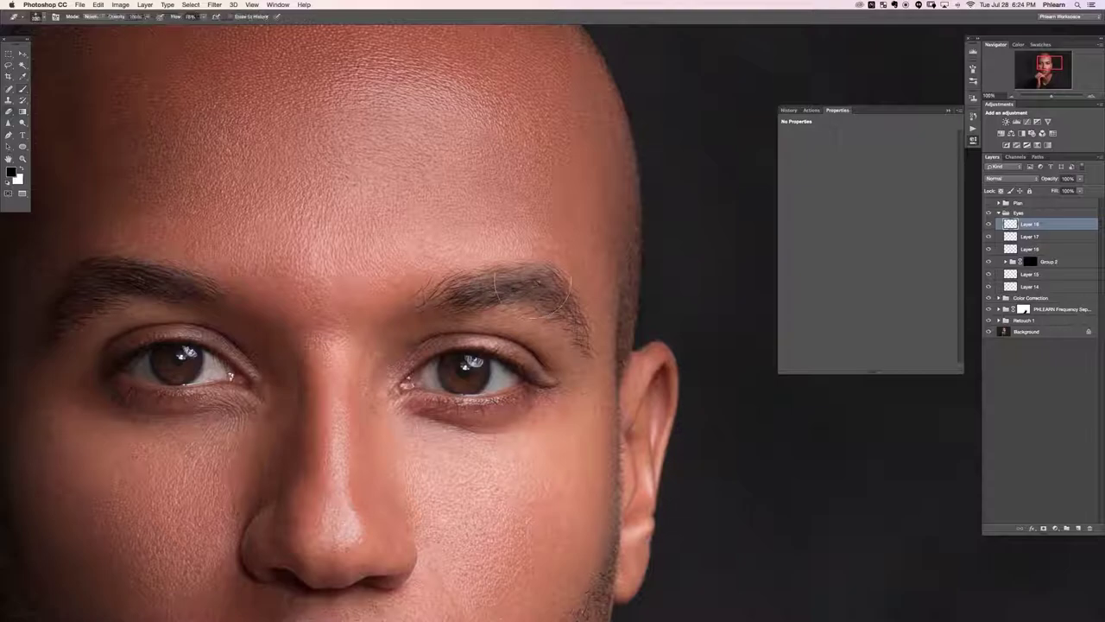
mouse_move(541, 278)
left_mouse_down()
mouse_move(530, 280)
mouse_move(553, 278)
mouse_move(537, 294)
left_mouse_up()
key("b")
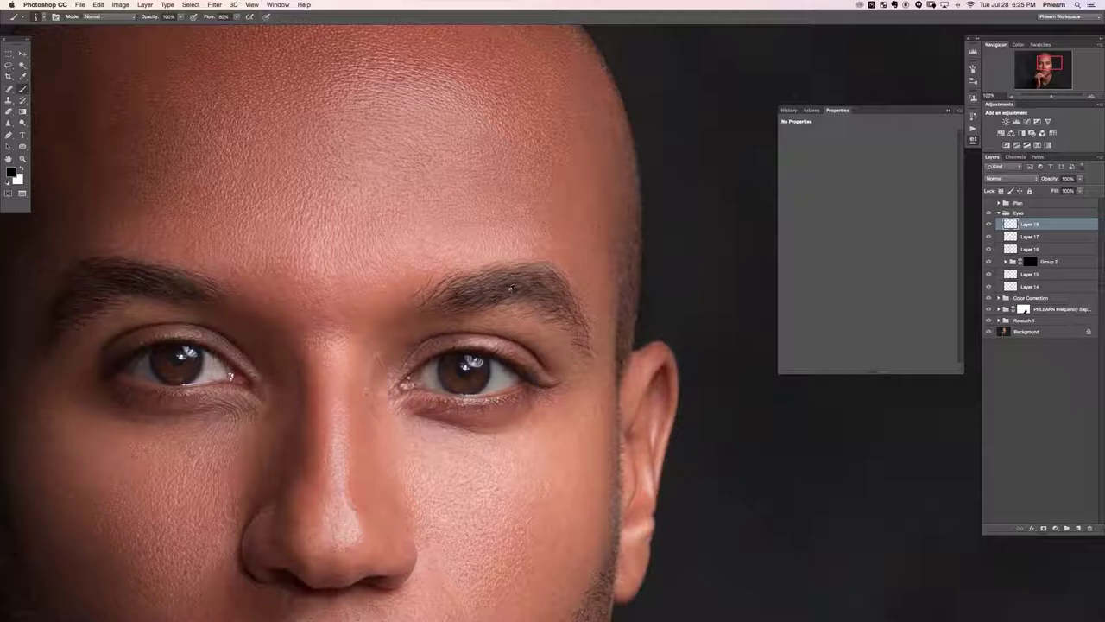
left_click(507, 288, "alt")
left_click(512, 298, "alt")
left_click(456, 283, "alt")
key("x")
key("d")
Step: Compare the whole face with the painted eyebrow layer, Layer 18, hidden and shown
key("super+minus")
key("super+minus")
left_click_drag(430, 348, 408, 280)
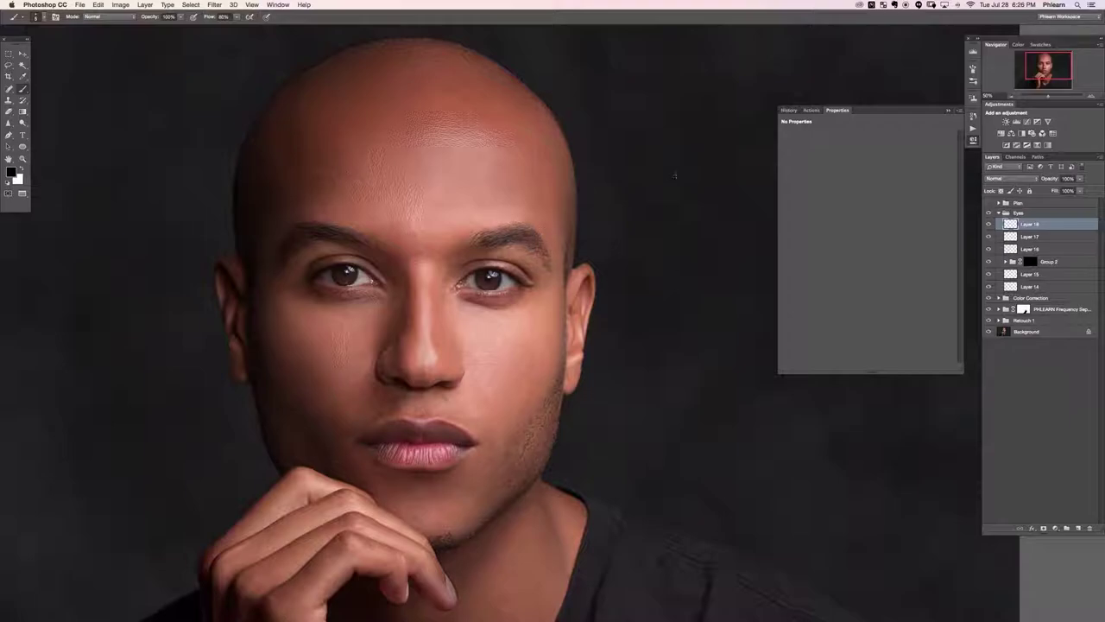
left_click(988, 224)
left_click(989, 225)
left_click_drag(594, 384, 636, 353)
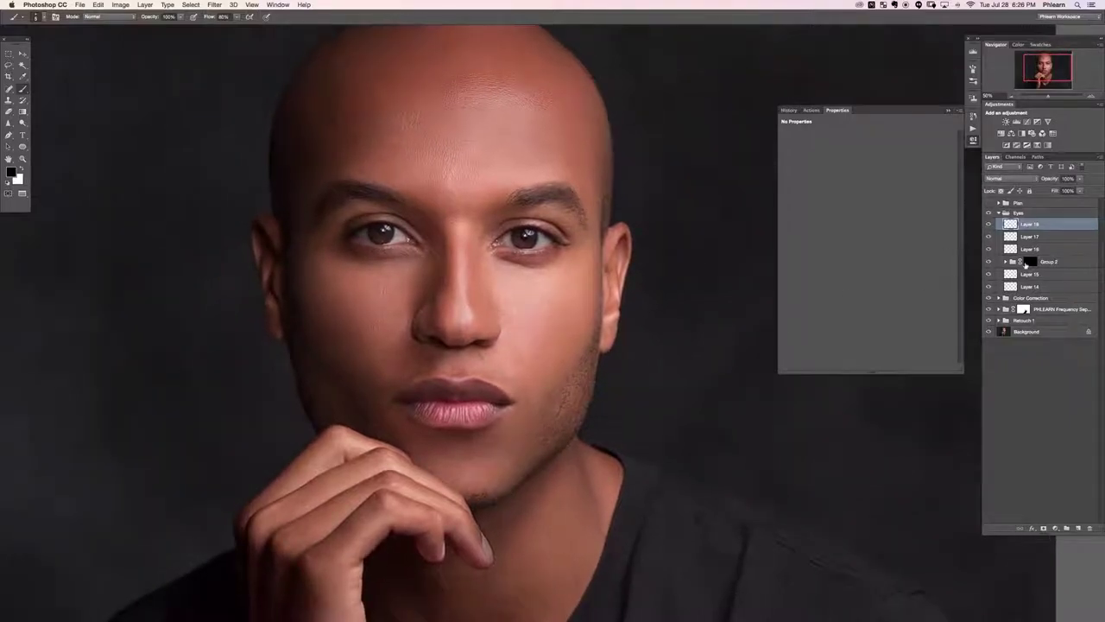
left_click(989, 225)
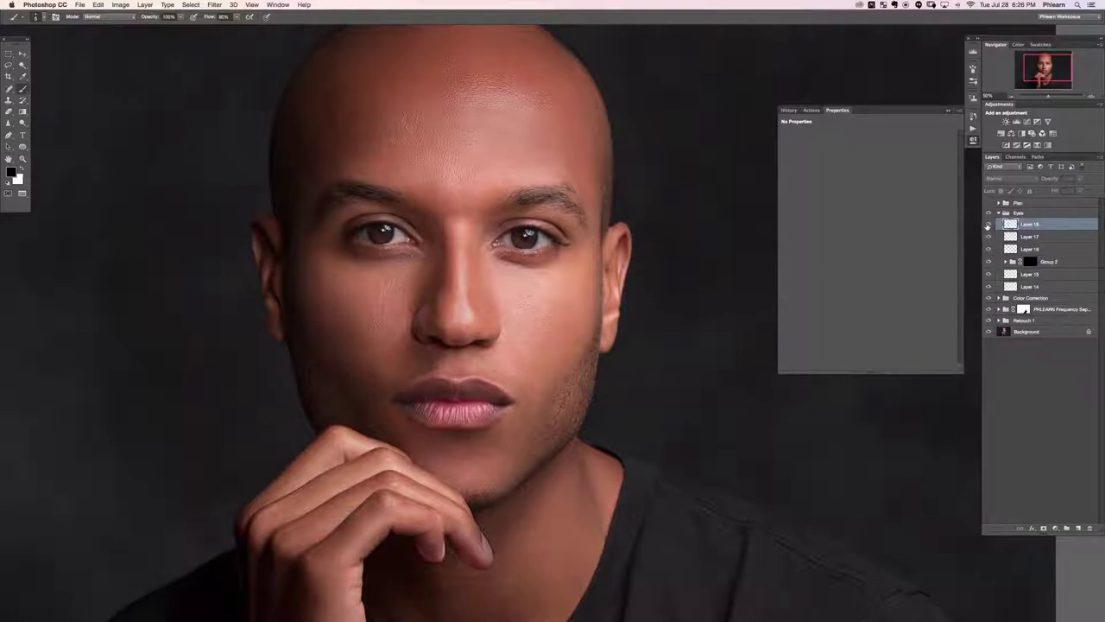
left_click(988, 224)
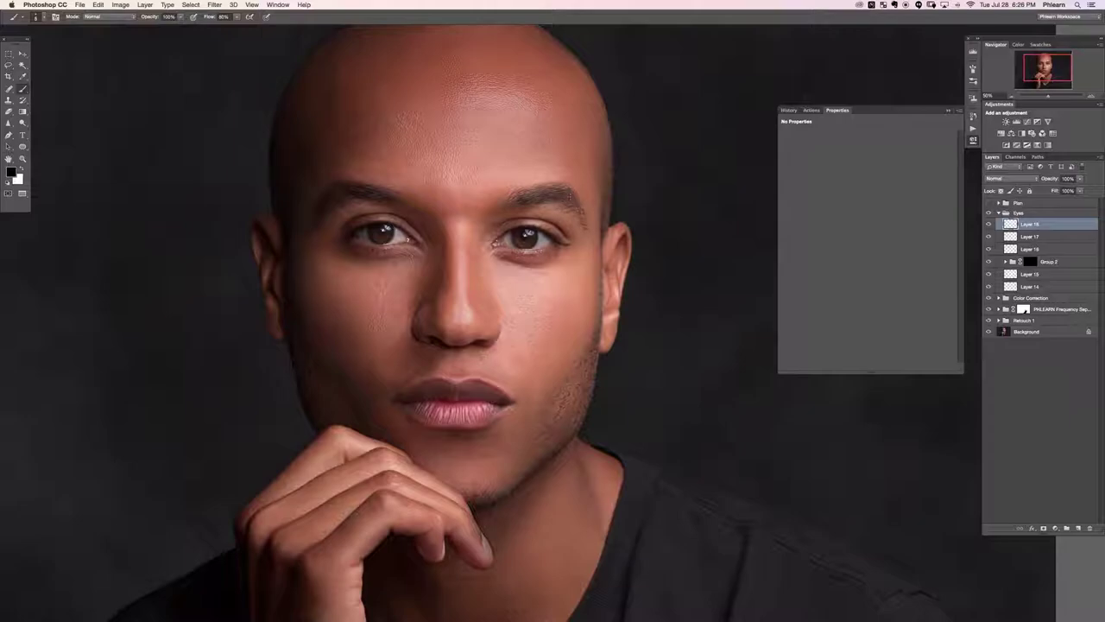
Step: Add a new layer above the painted eyebrow layer in the Eyes group
key("super+alt+shift+n")
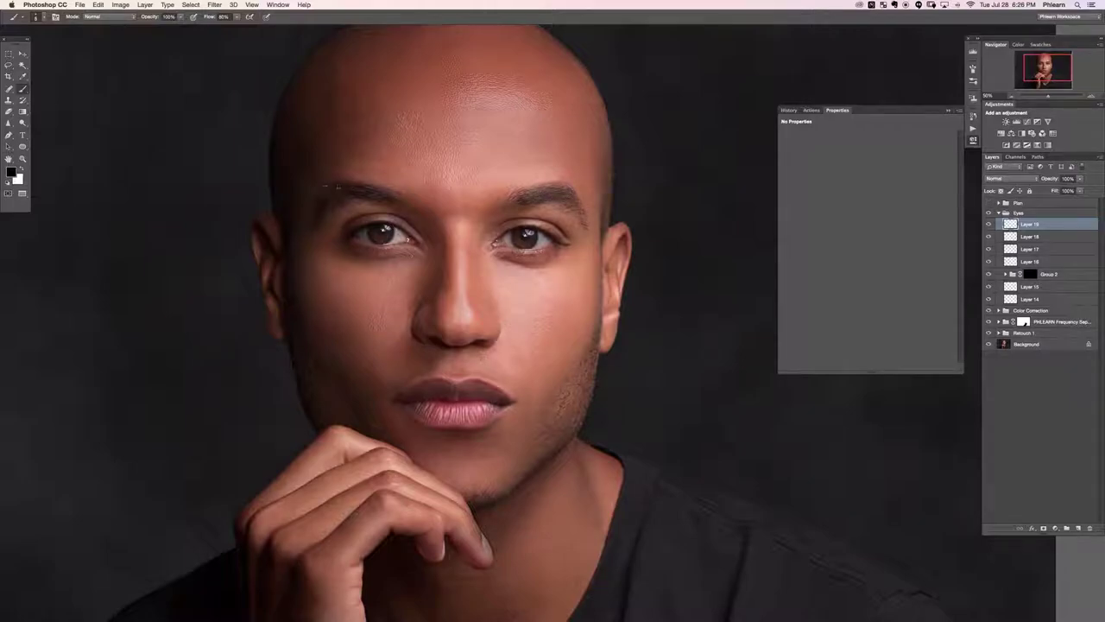
key("super+1")
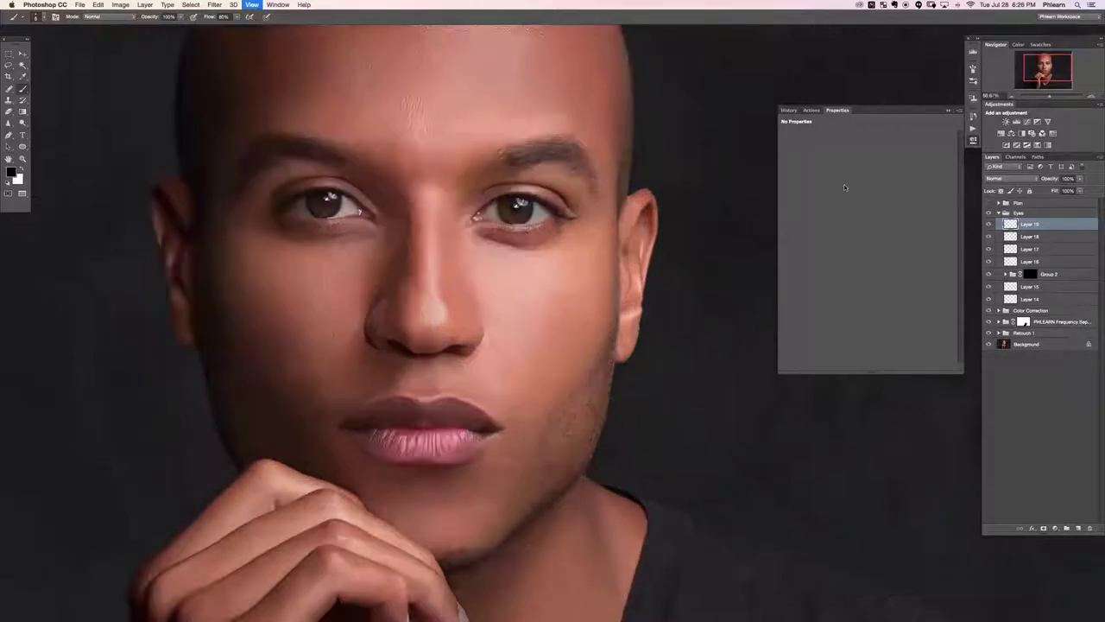
left_click_drag(528, 196, 479, 322)
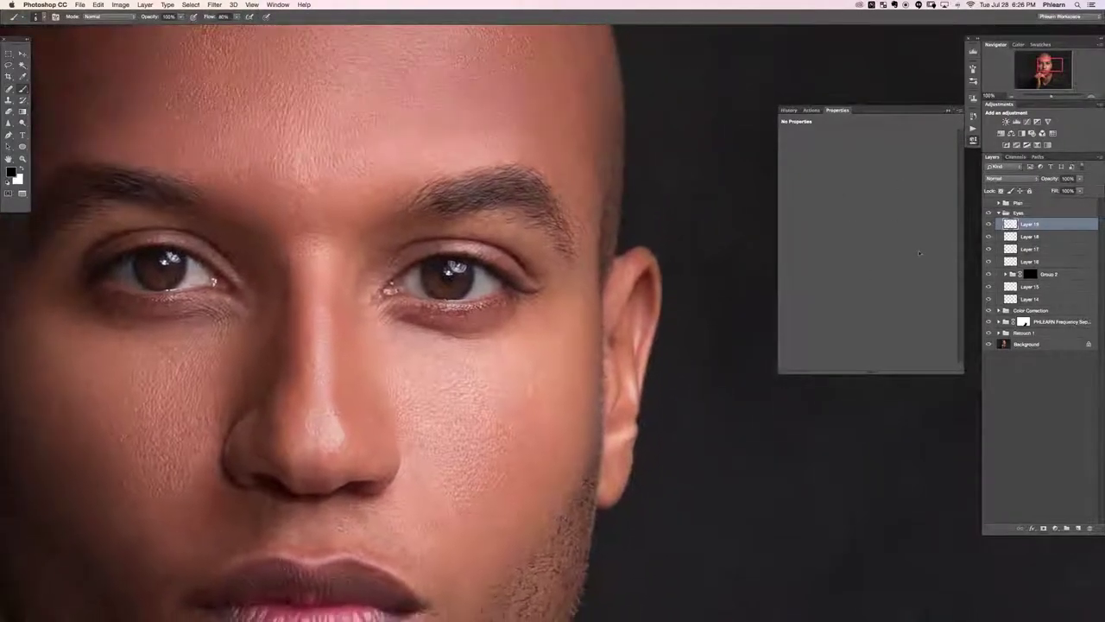
Step: Compare the lit eyebrow with the brow layers above Group 2 hidden and shown
left_click(990, 225)
left_click(989, 225)
left_click(989, 223)
left_click_drag(465, 296, 518, 302)
left_click_drag(993, 238, 993, 235)
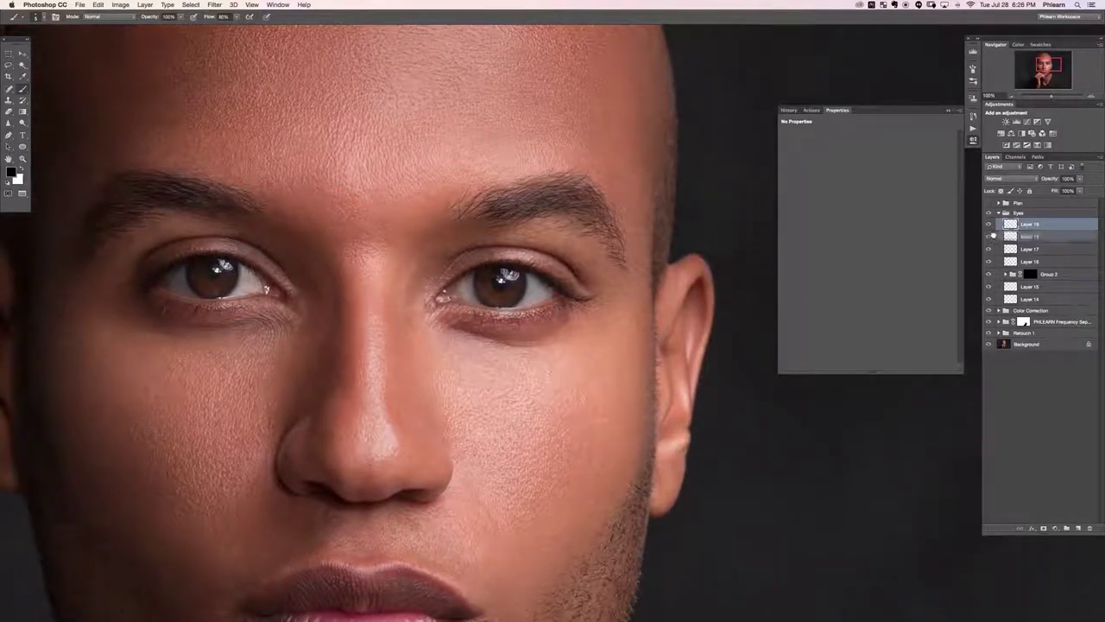
left_click(988, 225)
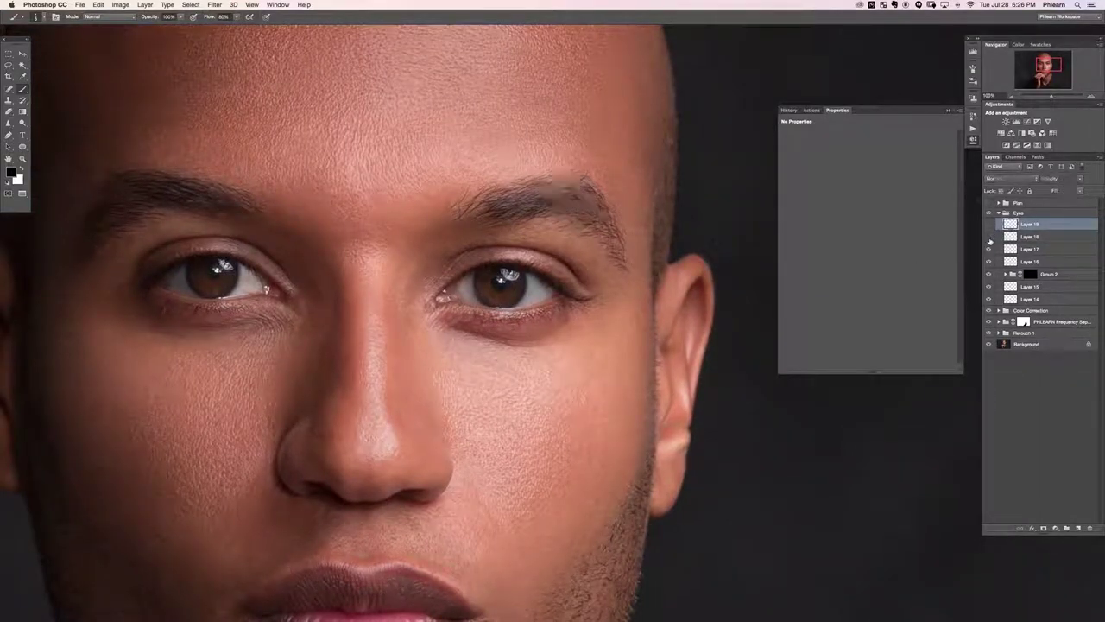
left_click(989, 248)
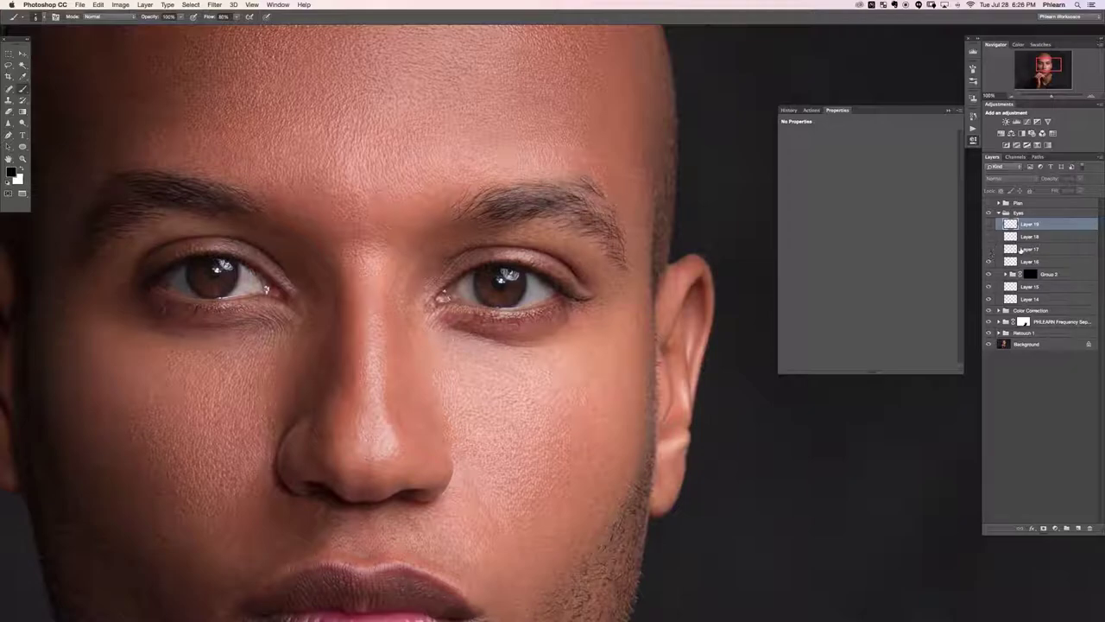
left_click(990, 225)
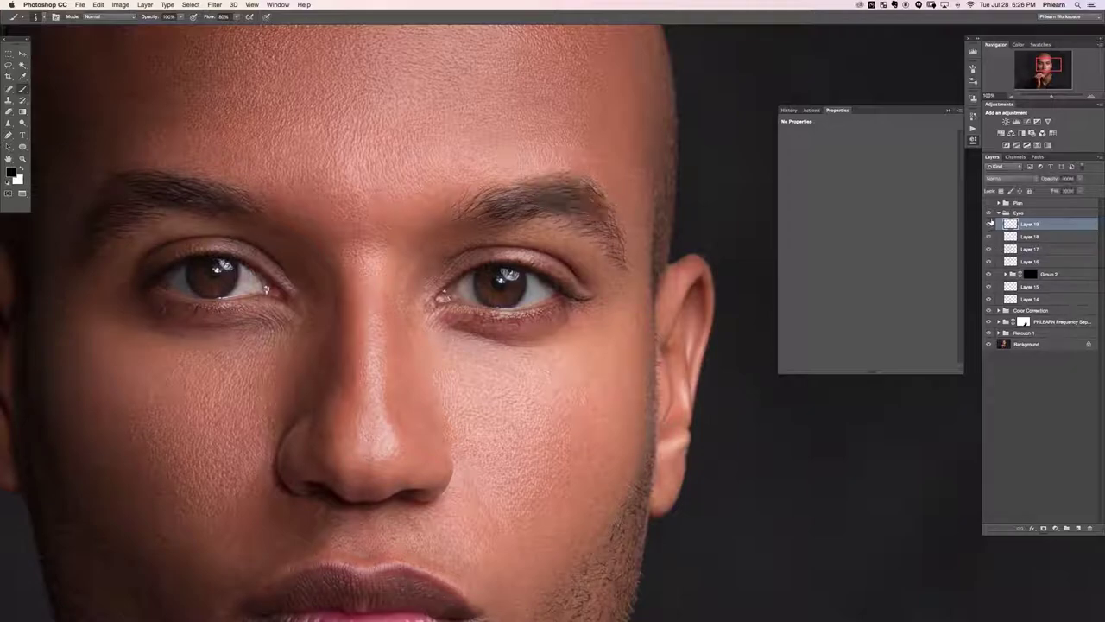
left_click(989, 223)
left_click(989, 224)
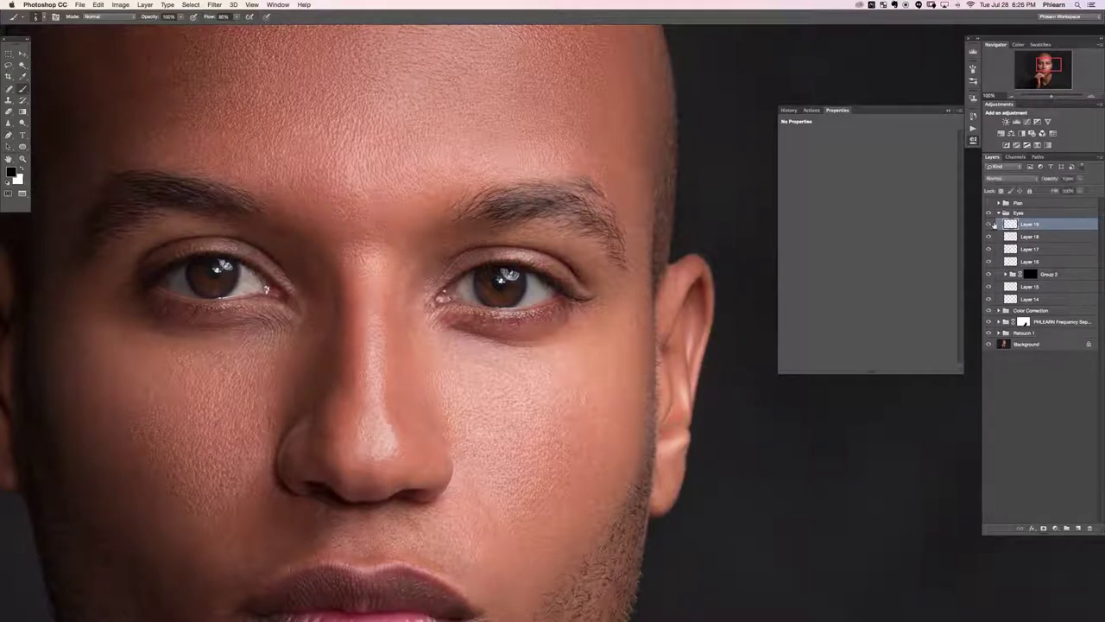
left_click(990, 225)
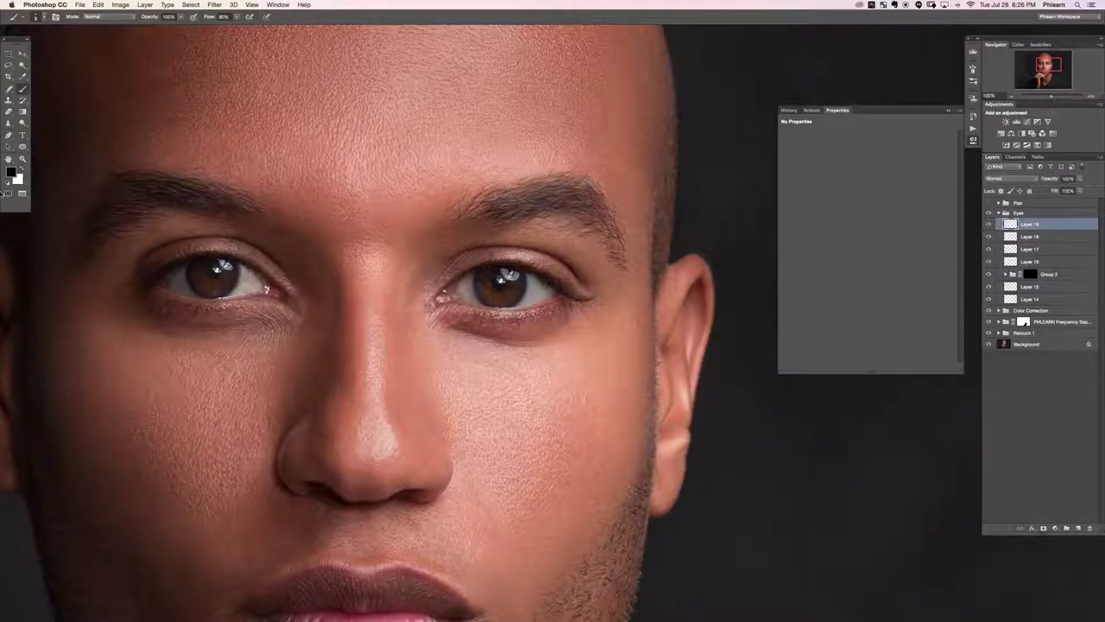
Step: Add another new layer at the top of the Eyes group
key("super+minus")
key("super+plus")
key("super+plus")
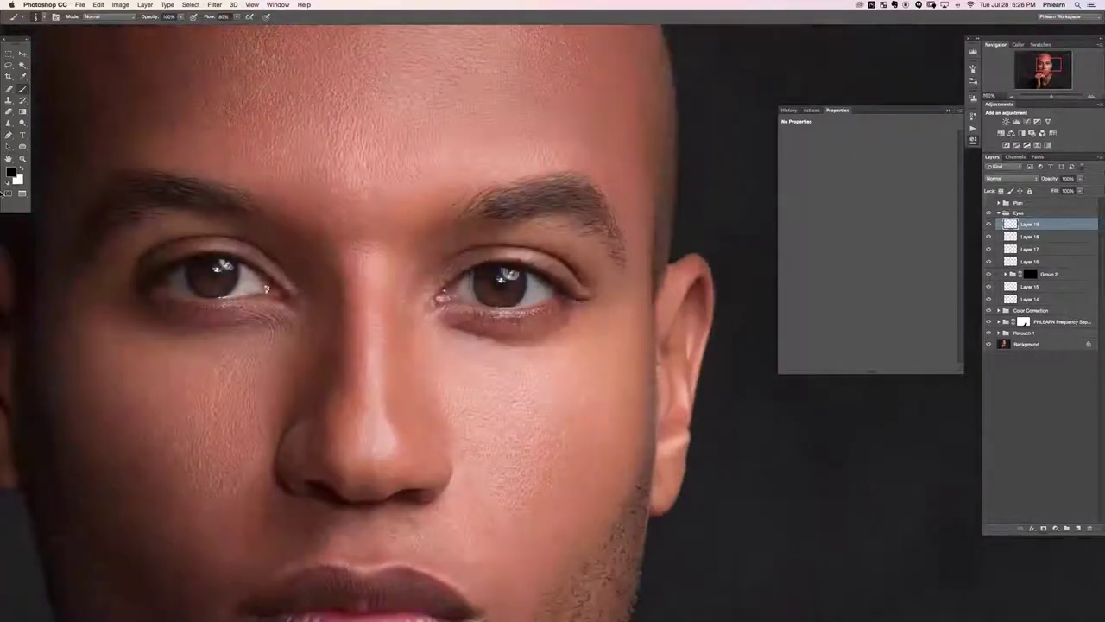
key("super+shift+alt+n")
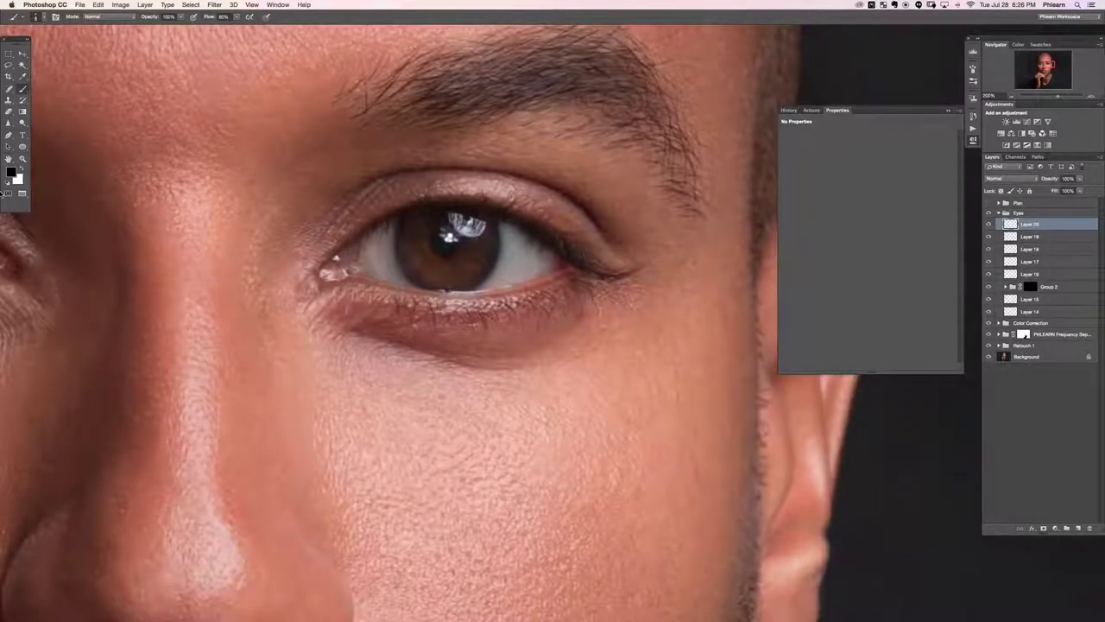
Step: Check the contribution of Layers 19 and 18 to the eyebrows by switching their visibility
key("super+minus")
key("super+minus")
key("super+plus")
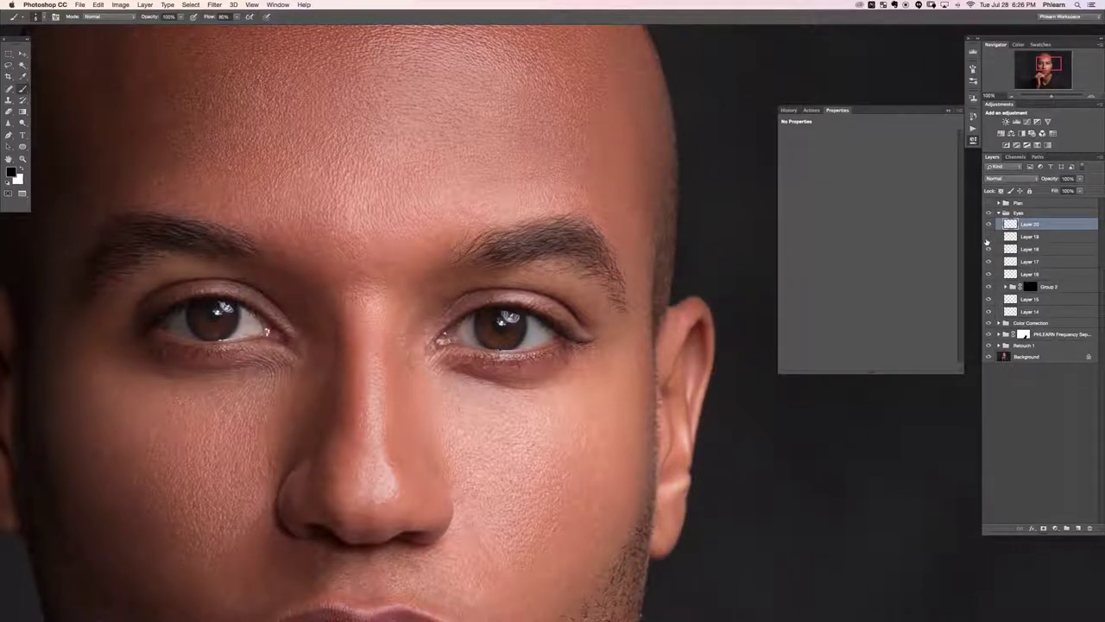
left_click(987, 238)
left_click(988, 249)
left_click(988, 249)
Step: Spot-heal a small blemish on the lit cheek using the new top layer
key("j")
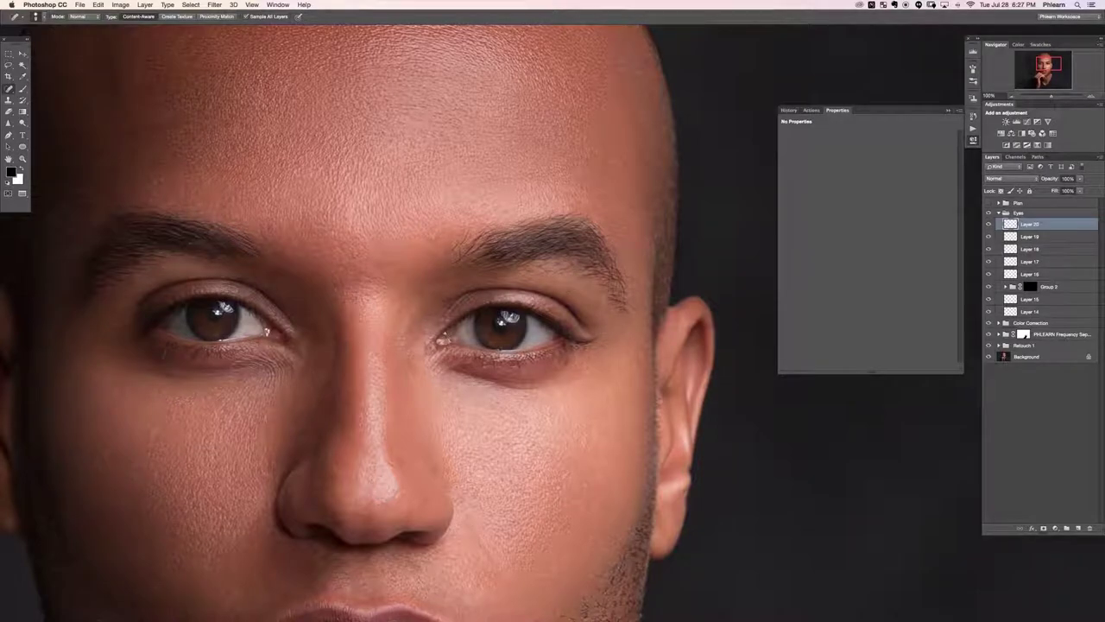
mouse_move(620, 447)
left_mouse_down()
mouse_move(628, 458)
mouse_move(624, 448)
left_mouse_up()
left_click_drag(466, 477, 613, 487)
scroll(515, 509, "down", 5)
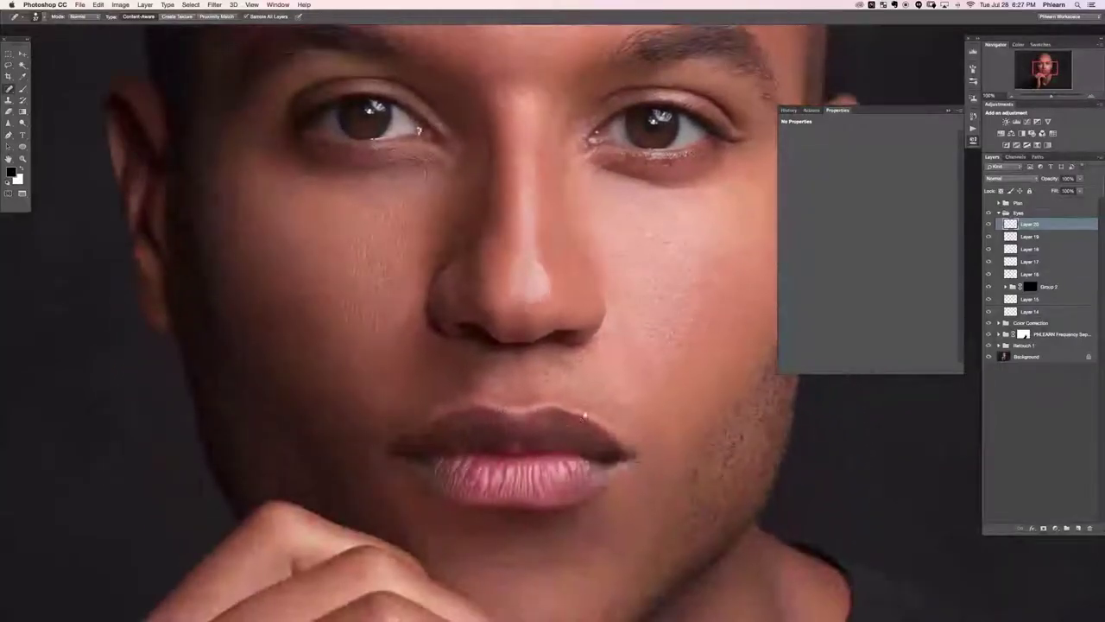
scroll(515, 459, "up", 3)
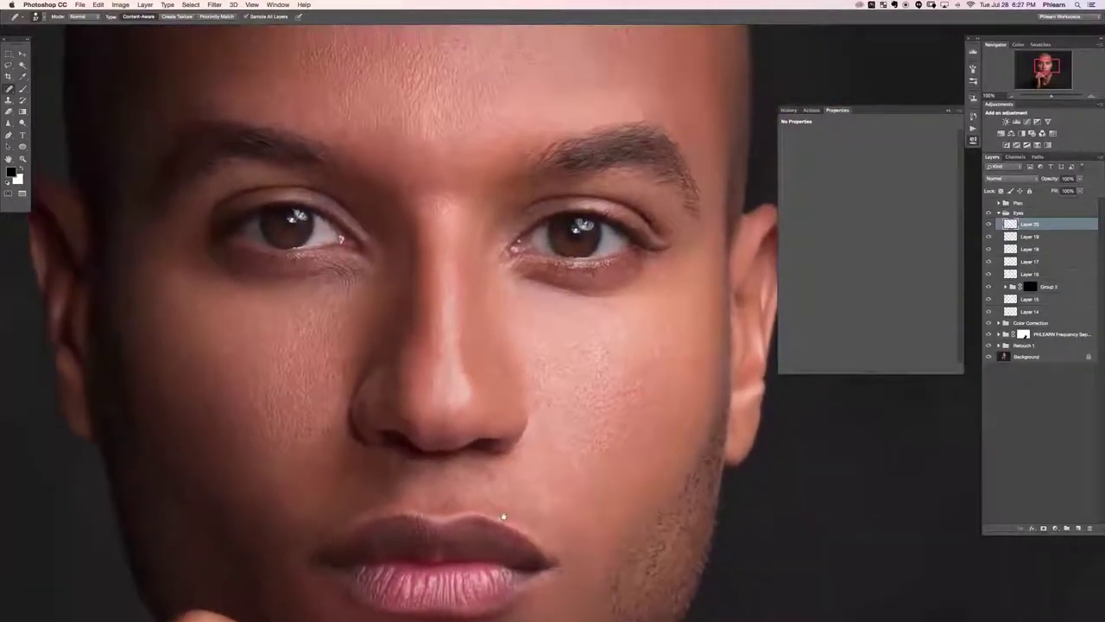
left_click_drag(562, 416, 552, 429)
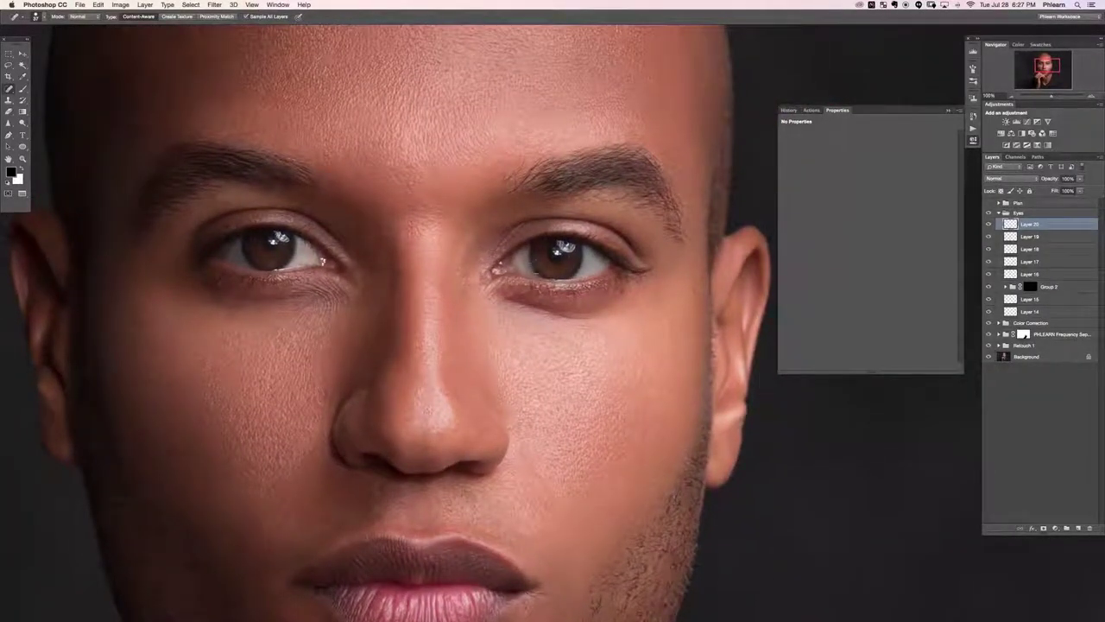
Step: Add a Curves adjustment layer that lifts the RGB midtones from input 150 to output 184, and invert its mask to black
left_click(1056, 527)
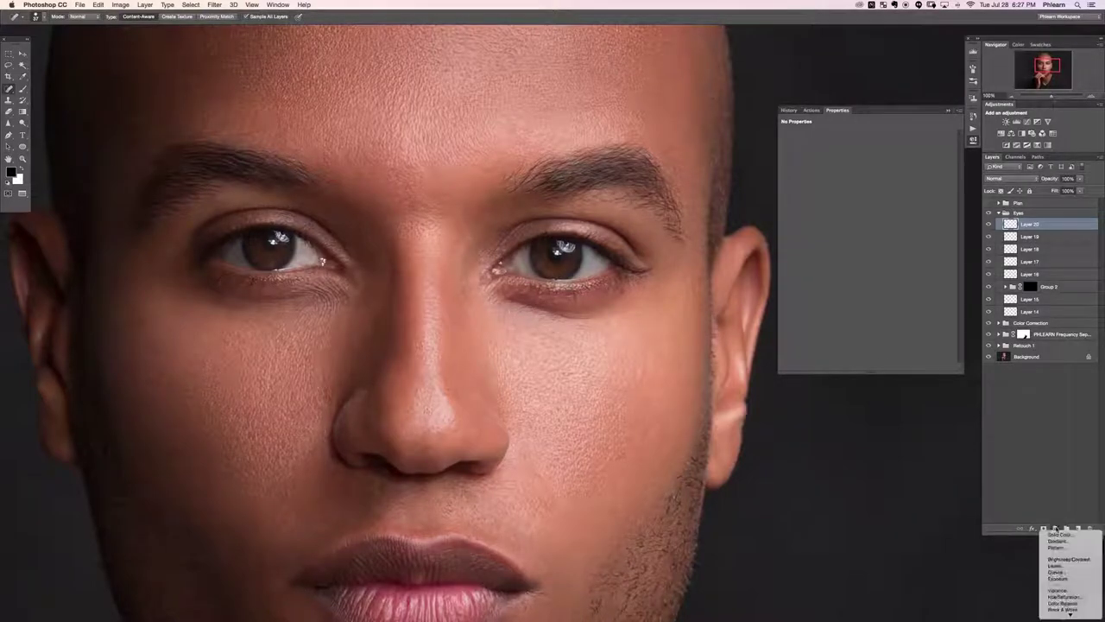
left_click(1057, 572)
left_click_drag(885, 201, 885, 184)
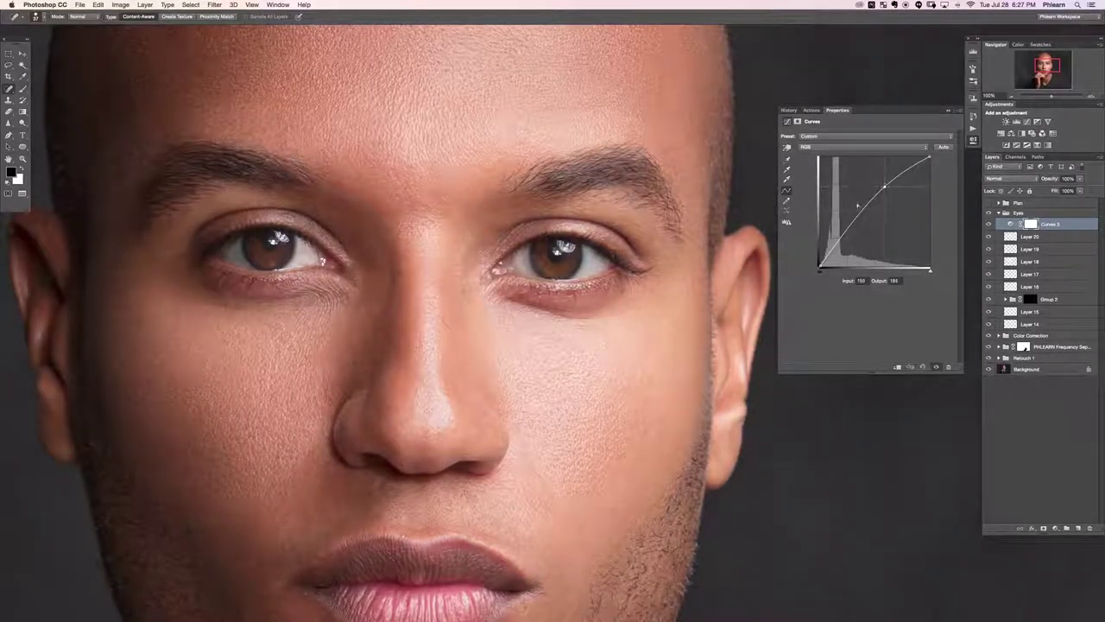
key("ctrl+i")
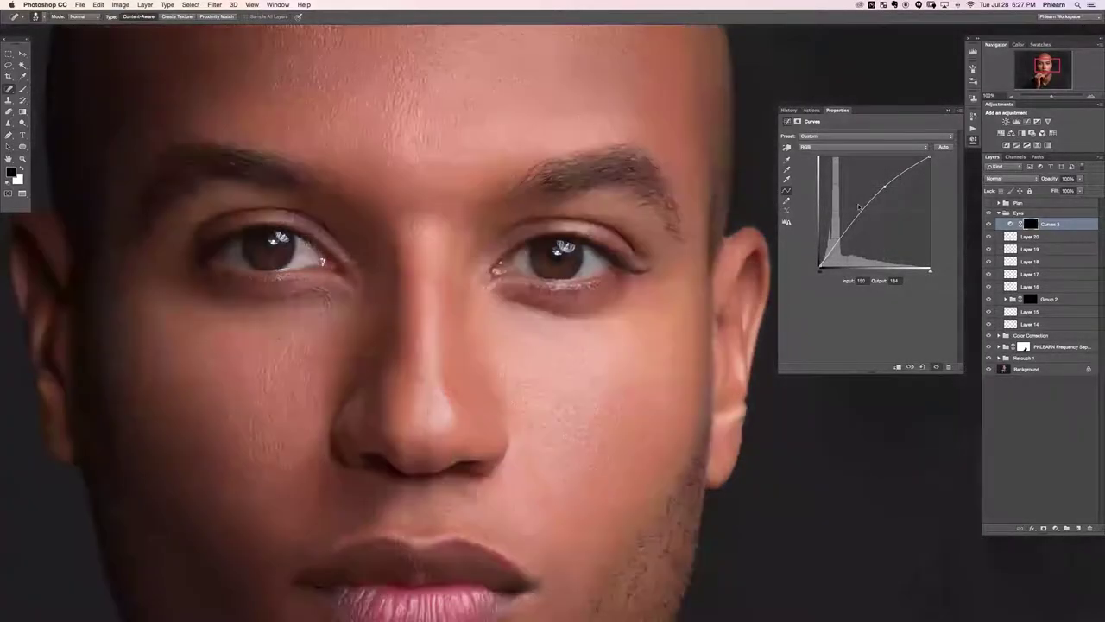
Step: Paint white over the lit eye's iris on the Curves mask and set the brush flow to 70%
key("ctrl+plus")
key("ctrl+plus")
key("ctrl+plus")
key("b")
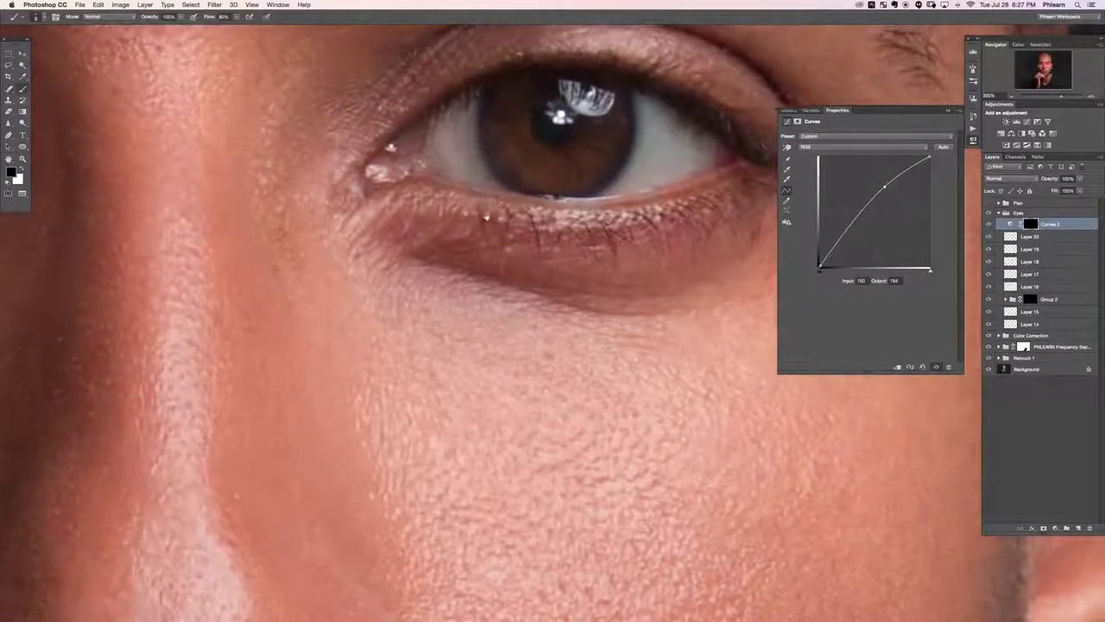
left_click_drag(521, 179, 456, 257)
key("x")
mouse_move(455, 182)
left_mouse_down()
mouse_move(455, 227)
mouse_move(484, 236)
mouse_move(474, 226)
mouse_move(466, 242)
mouse_move(522, 240)
mouse_move(547, 190)
left_mouse_up()
key("shift+7")
Step: Warm the iris in Curves by raising red from input 148 to output 156 and adding a slight midtone point in green
left_click(827, 147)
left_click(829, 154)
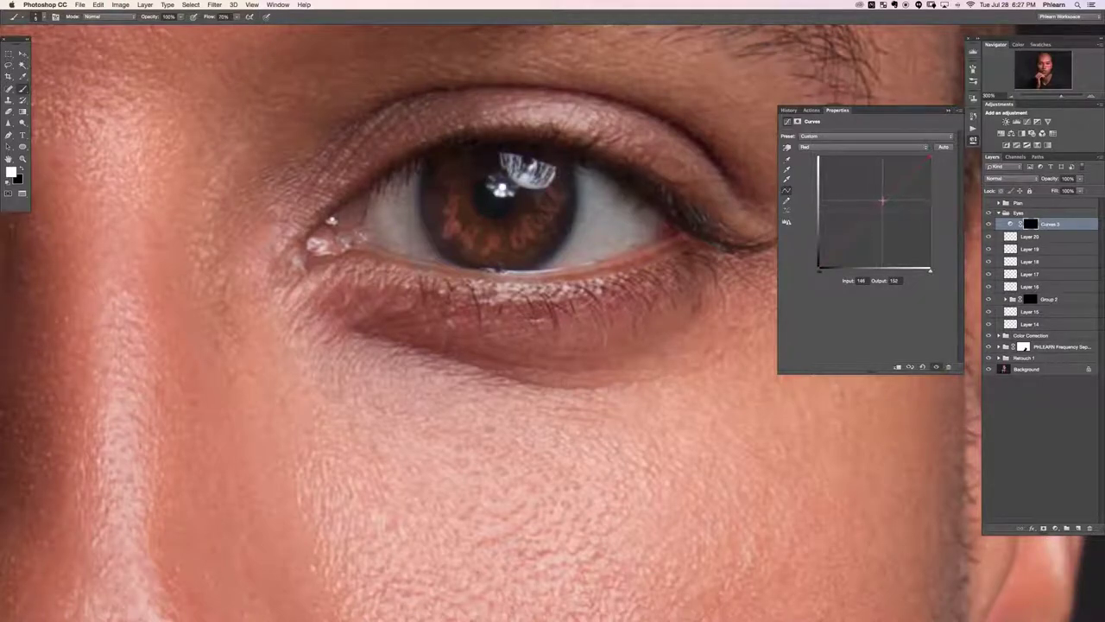
left_click(863, 146)
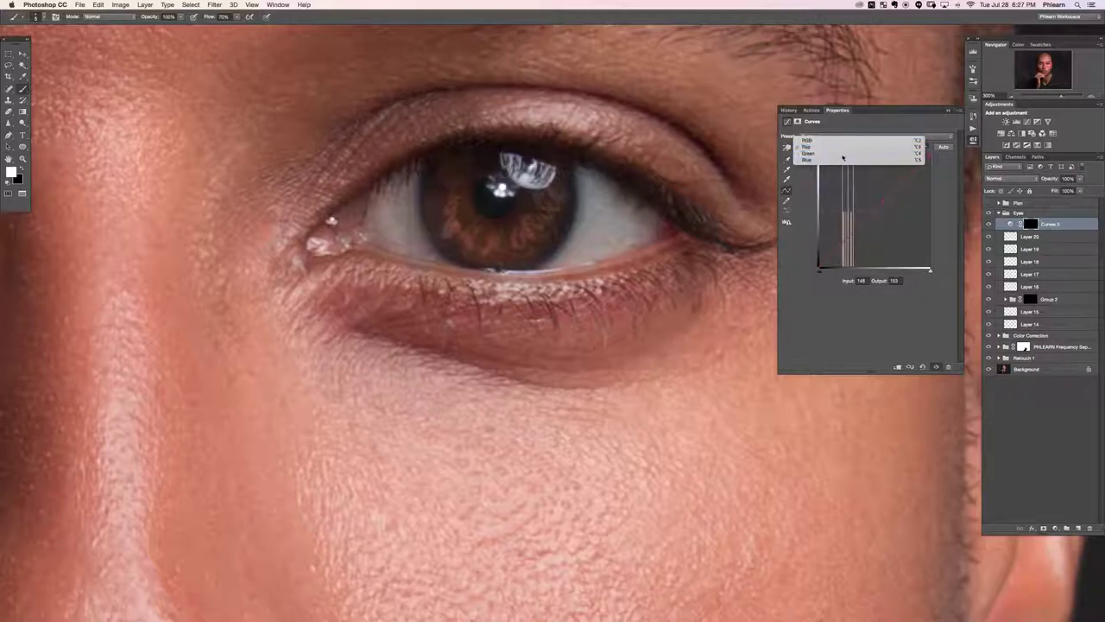
left_click(863, 157)
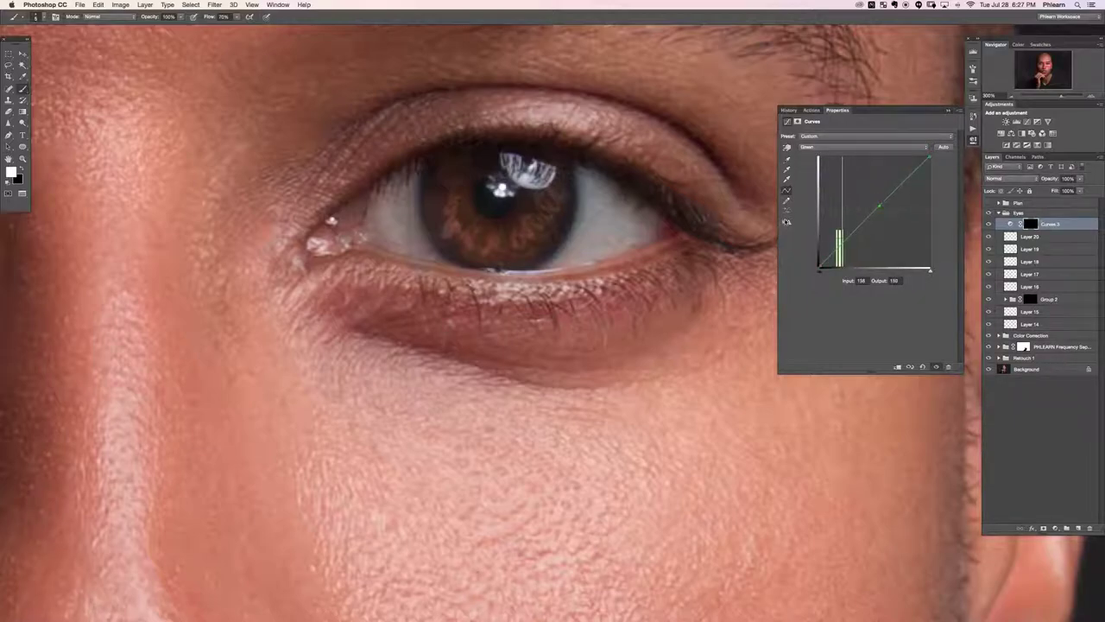
left_click(846, 148)
left_click(837, 140)
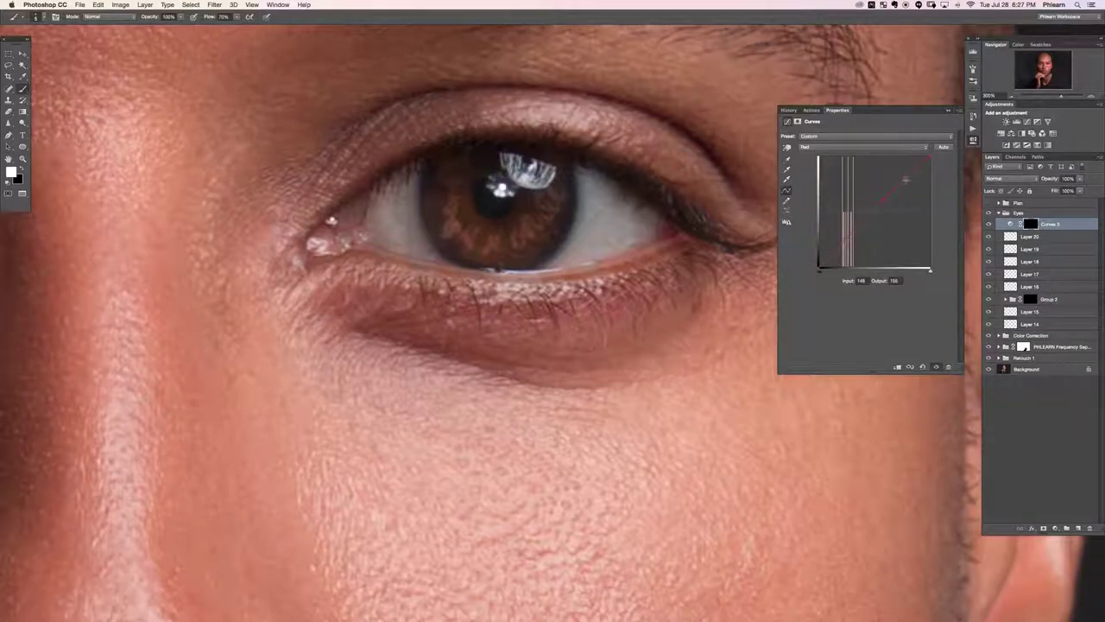
Step: Paint white over the shaded eye's iris on the Curves mask
left_click_drag(336, 252, 842, 259)
left_click_drag(434, 281, 982, 205)
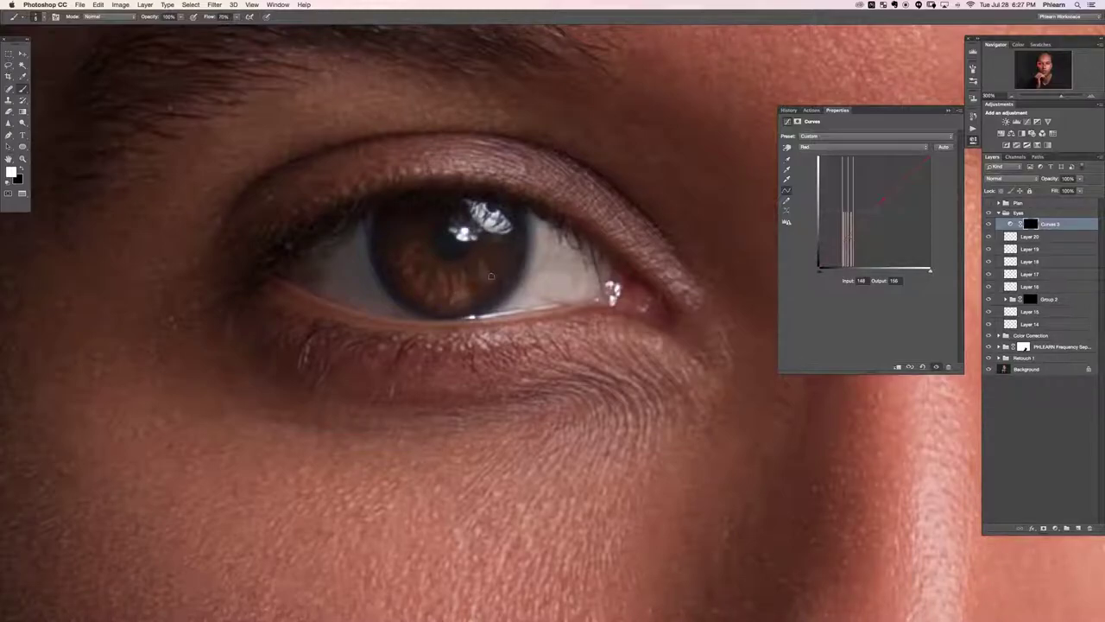
key("super+minus")
key("super+minus")
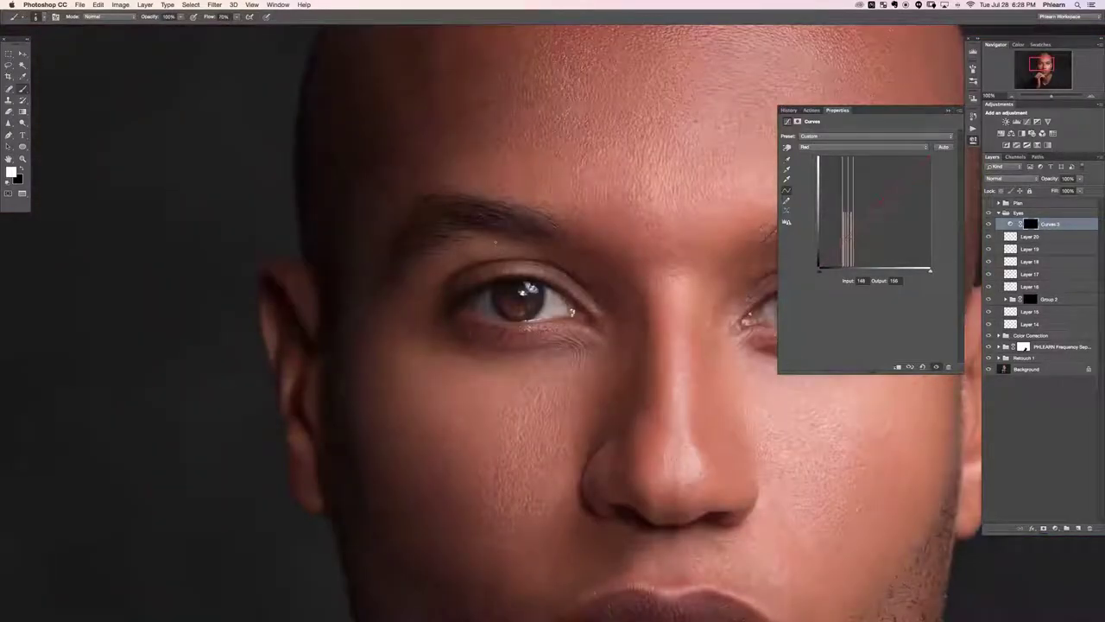
key("super+minus")
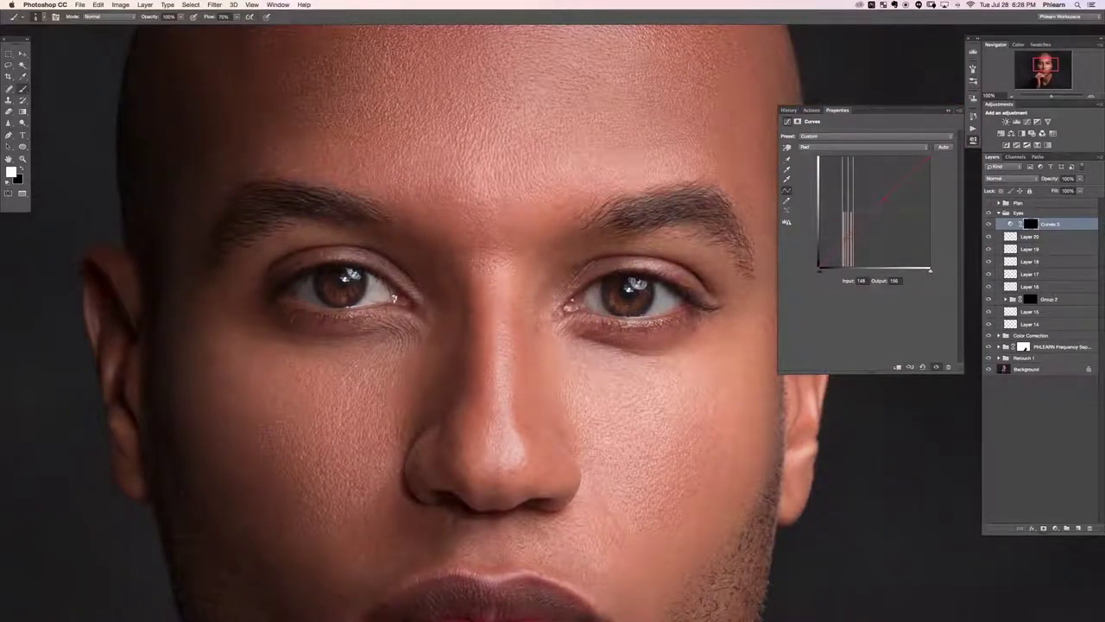
Step: Soften the Curves mask with a Gaussian Blur, nudging the radius slightly higher
key("super+alt+f")
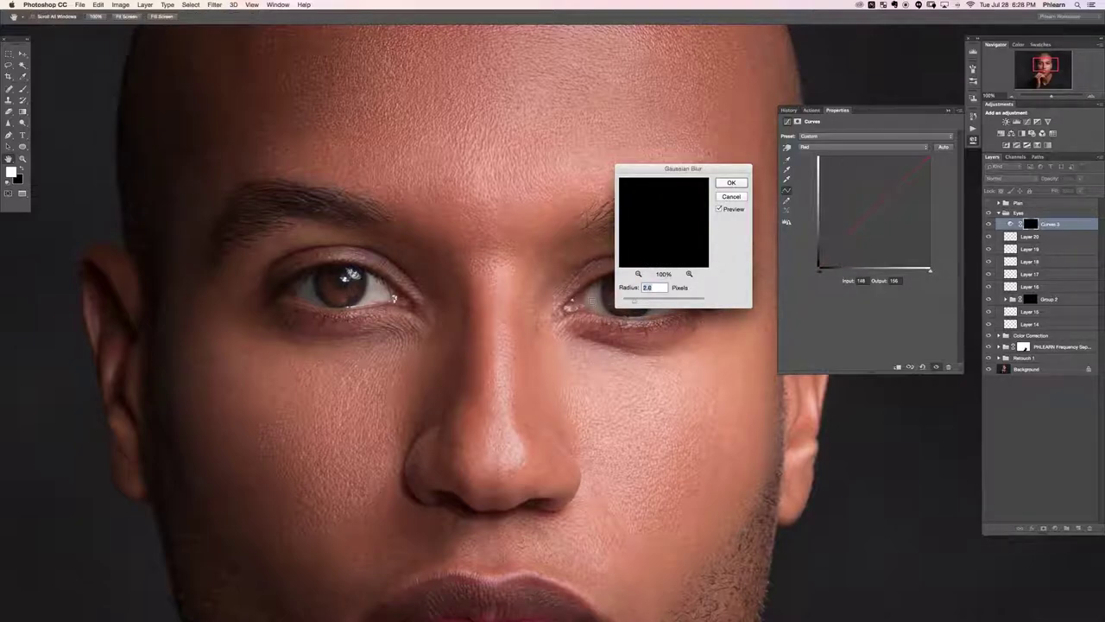
key("Up")
key("Return")
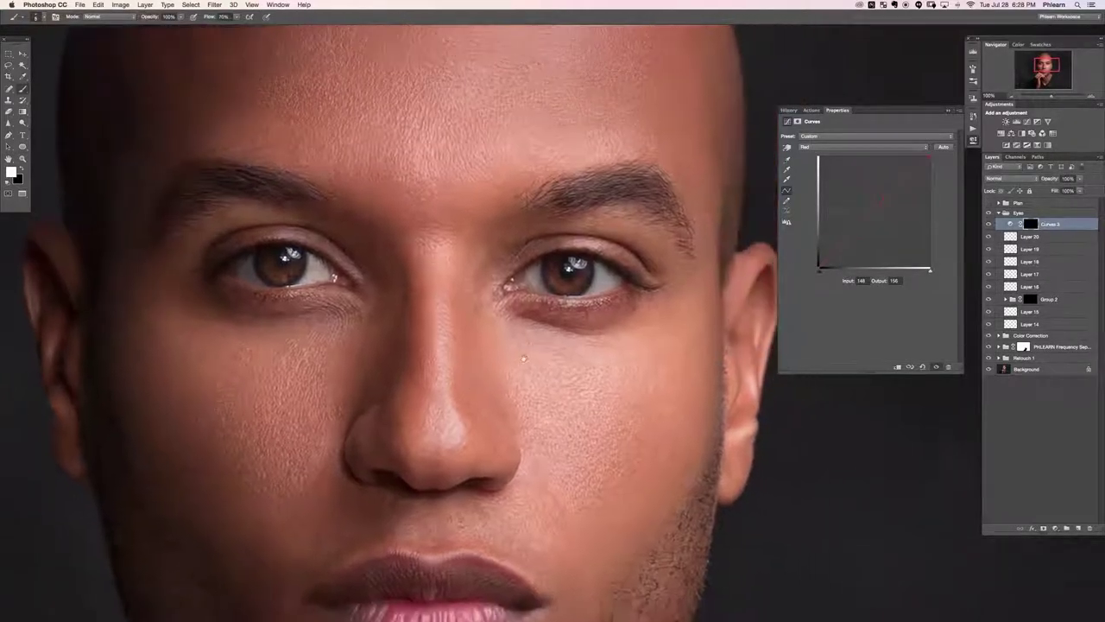
Step: Compare the irises before and after the red Curves adjustment by switching the layer's visibility off and on
left_click(989, 223)
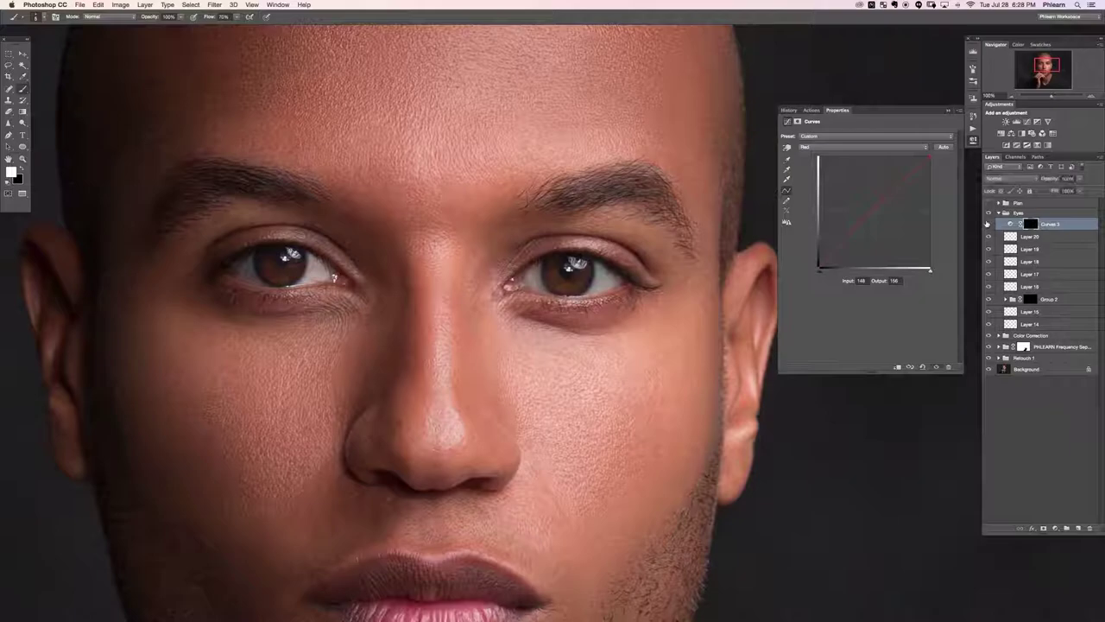
left_click(989, 224)
key("x")
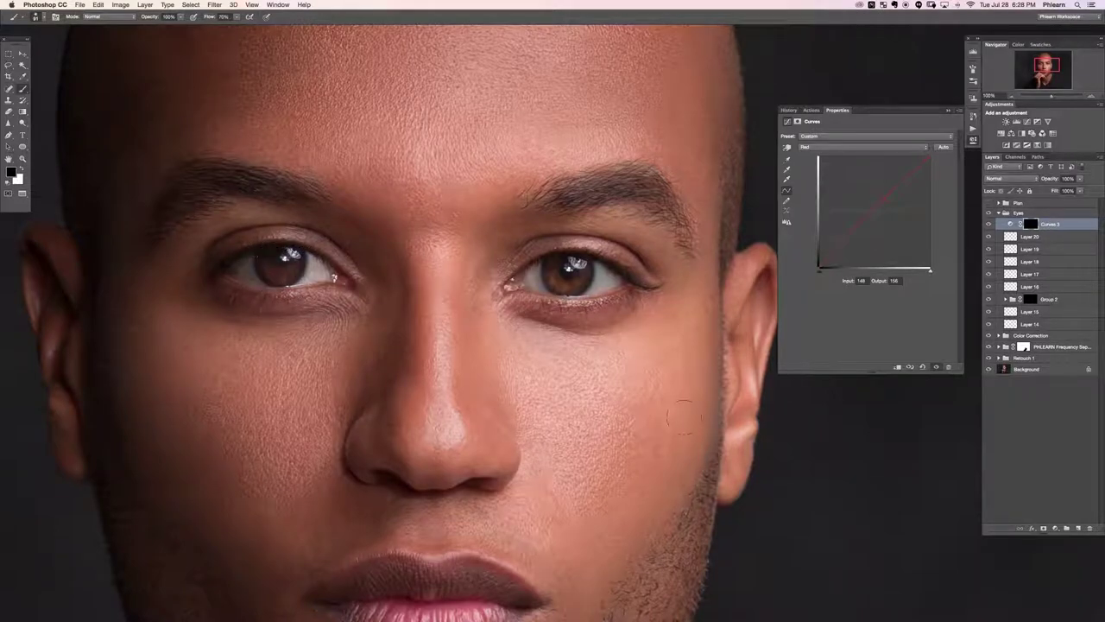
Step: Collapse the Eyes layer group and review the whole retouched portrait fitted to the screen without the interface
key("super+minus")
key("super+minus")
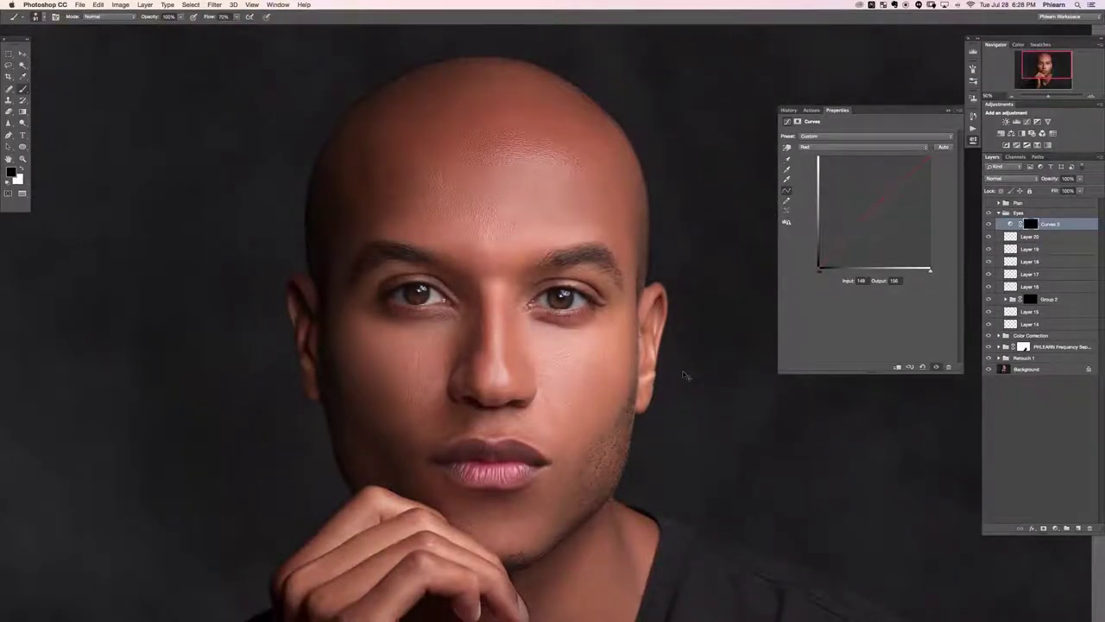
key("super+minus")
left_click_drag(683, 371, 583, 369)
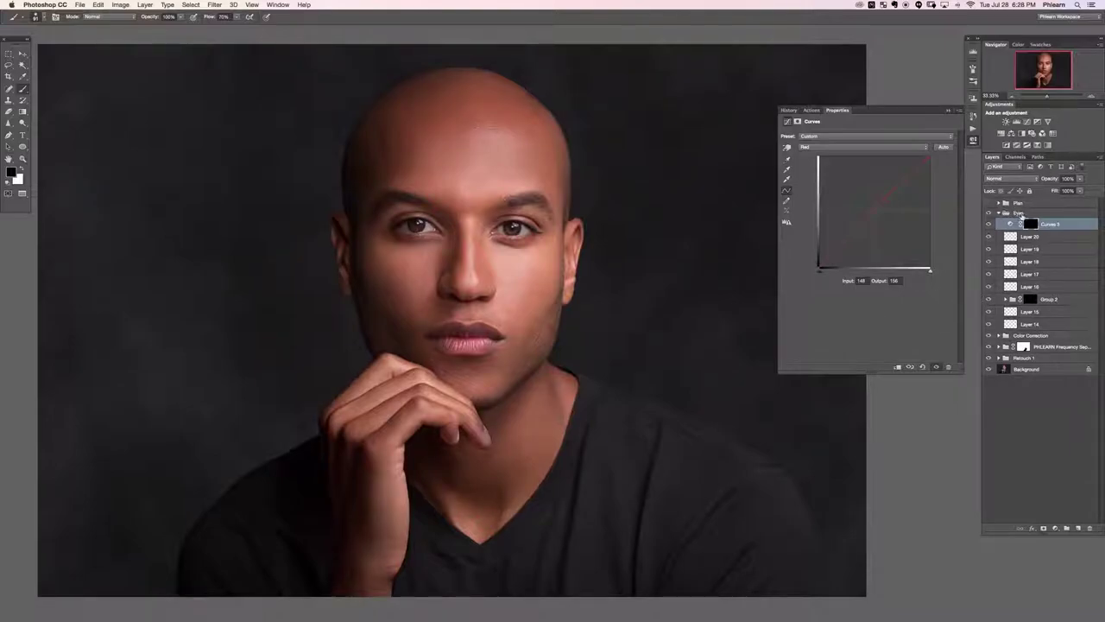
left_click(1005, 213)
left_click(1000, 213)
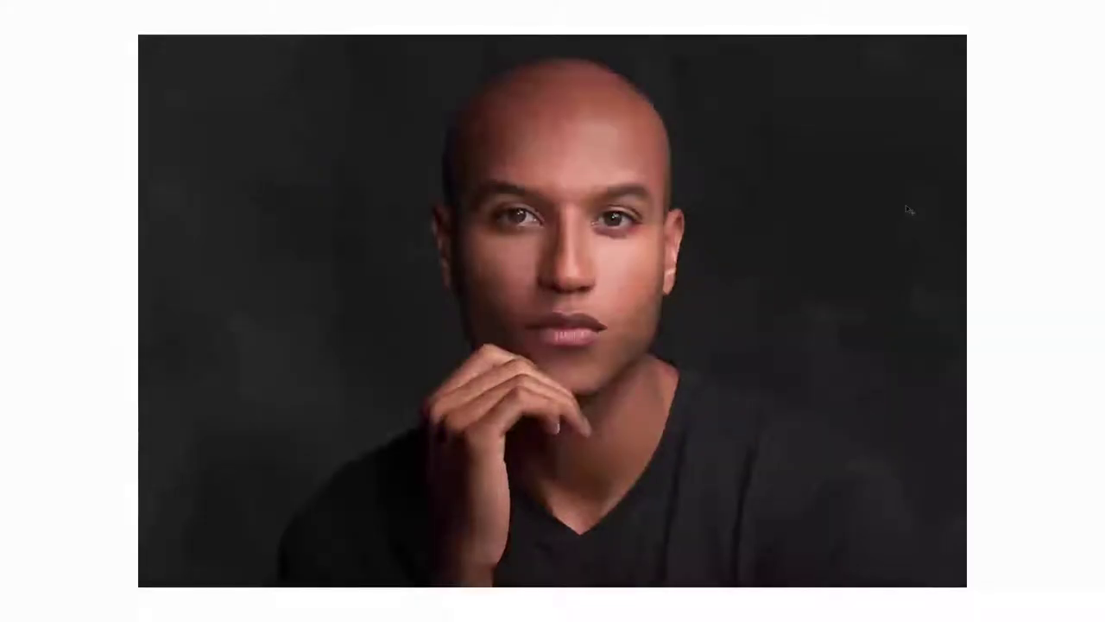
key("super+0")
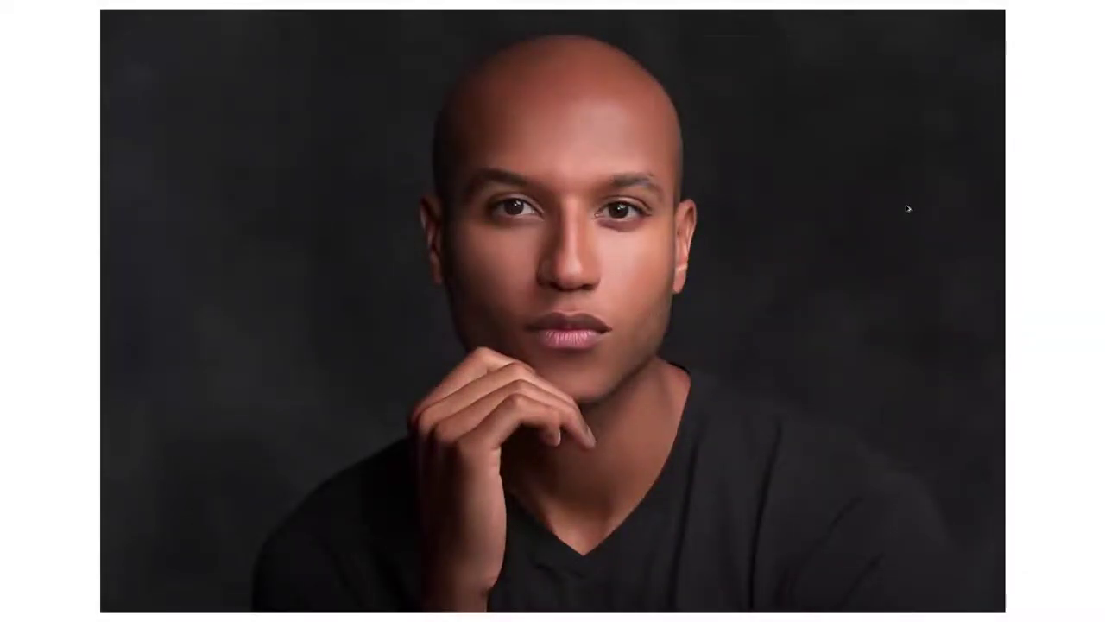